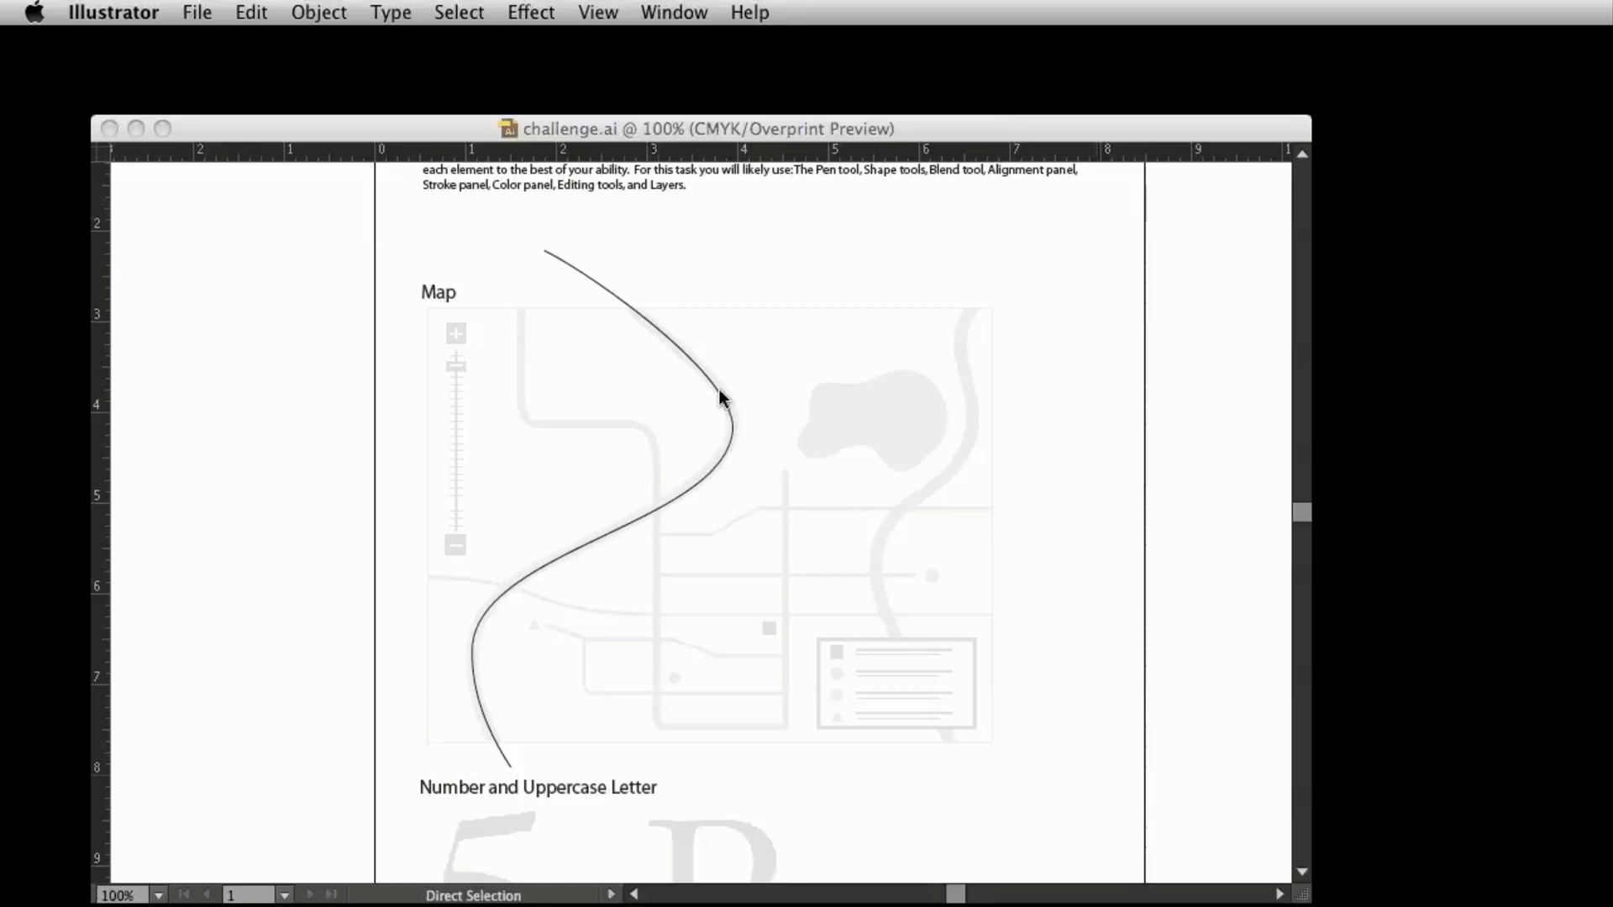
Show the hidden panels and set the stroke weight of the curved road path on the map to 10 pt
key("Tab")
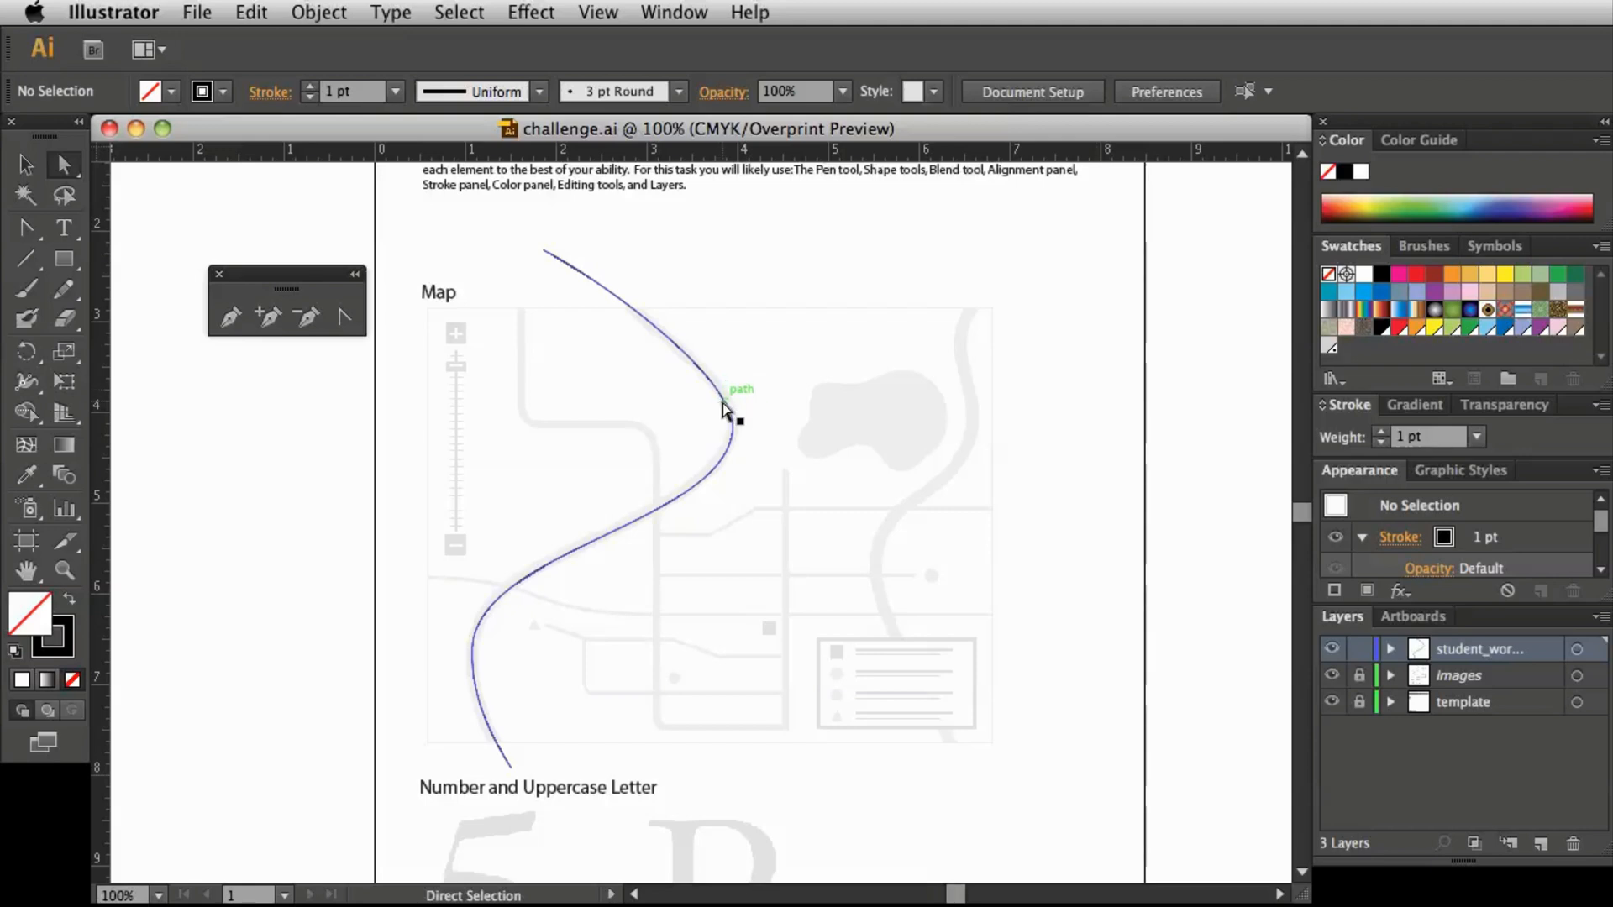
key("super+equal")
key("super+equal")
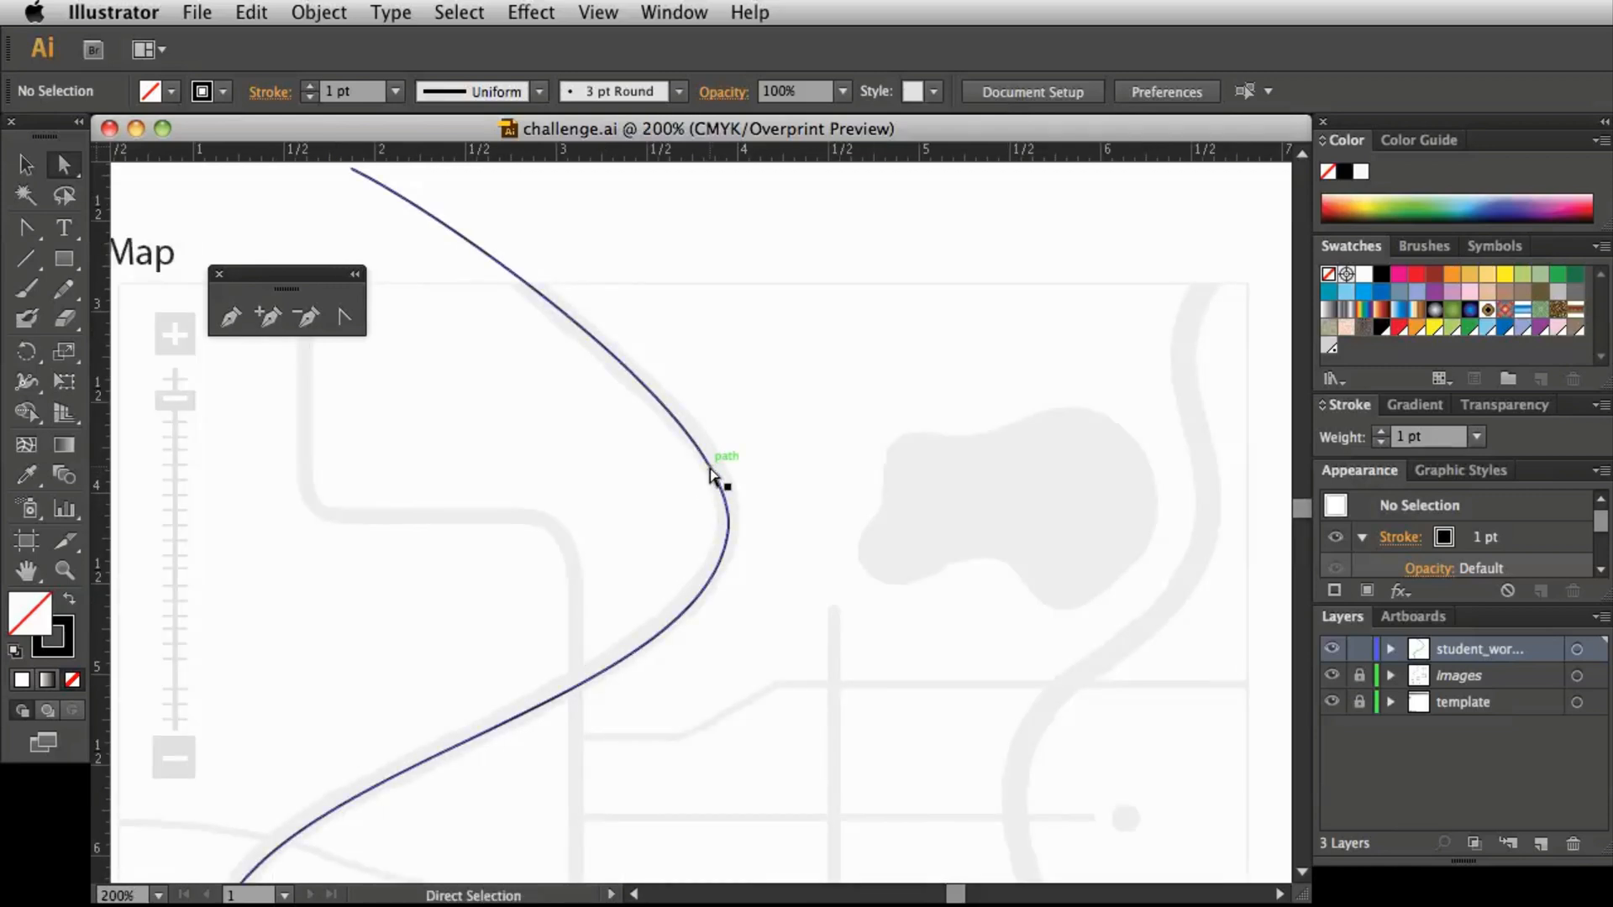
left_click(711, 475)
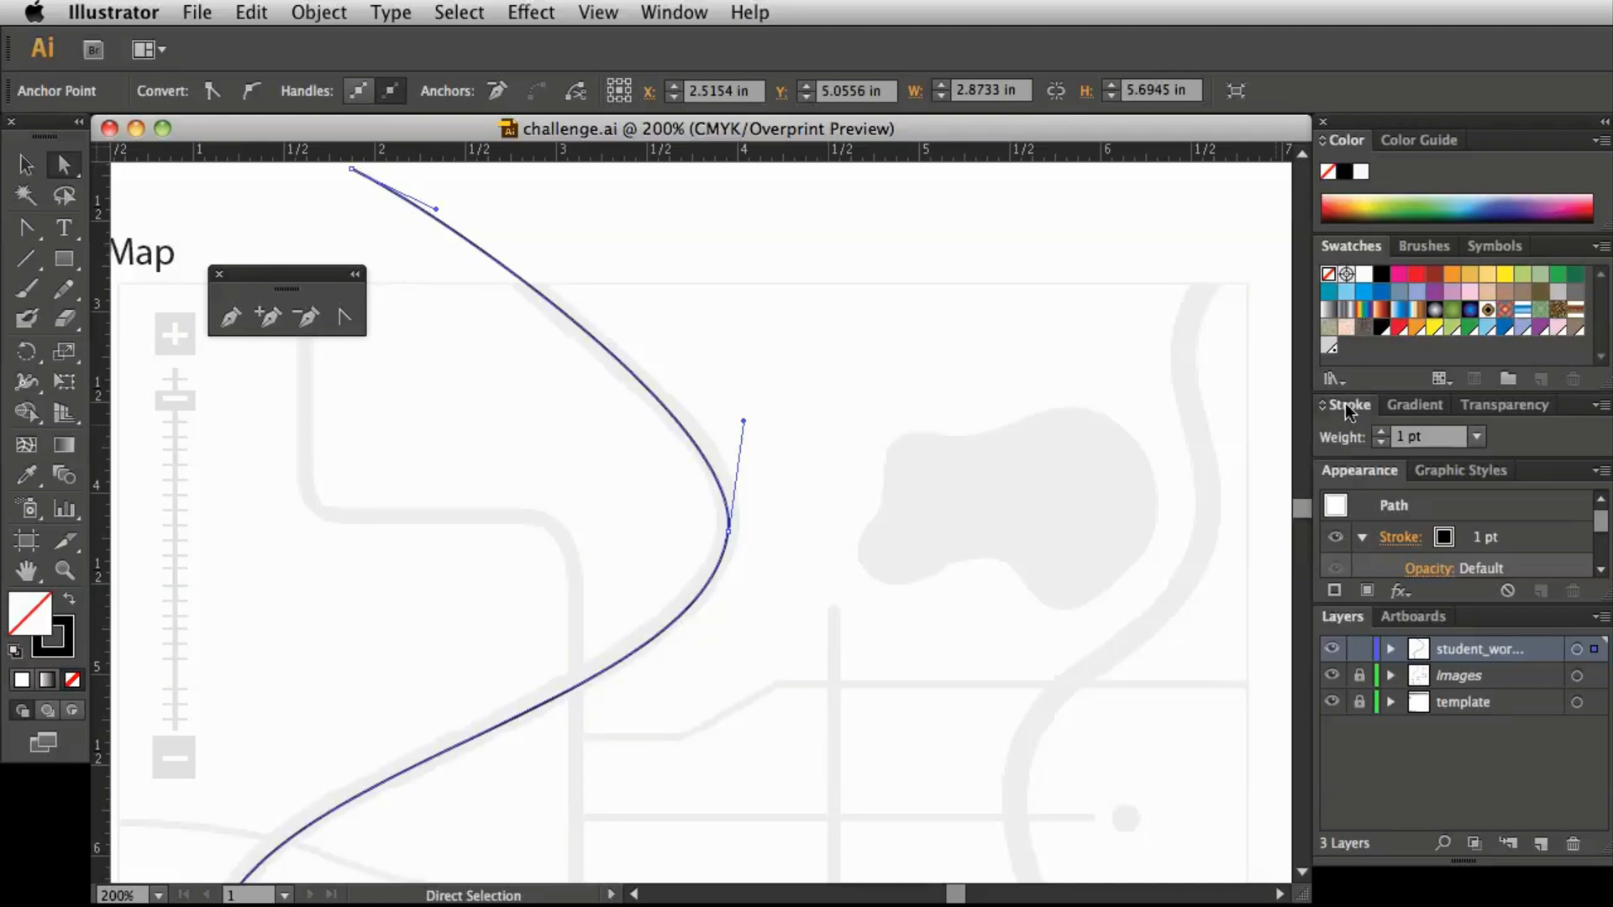
left_click(1383, 435)
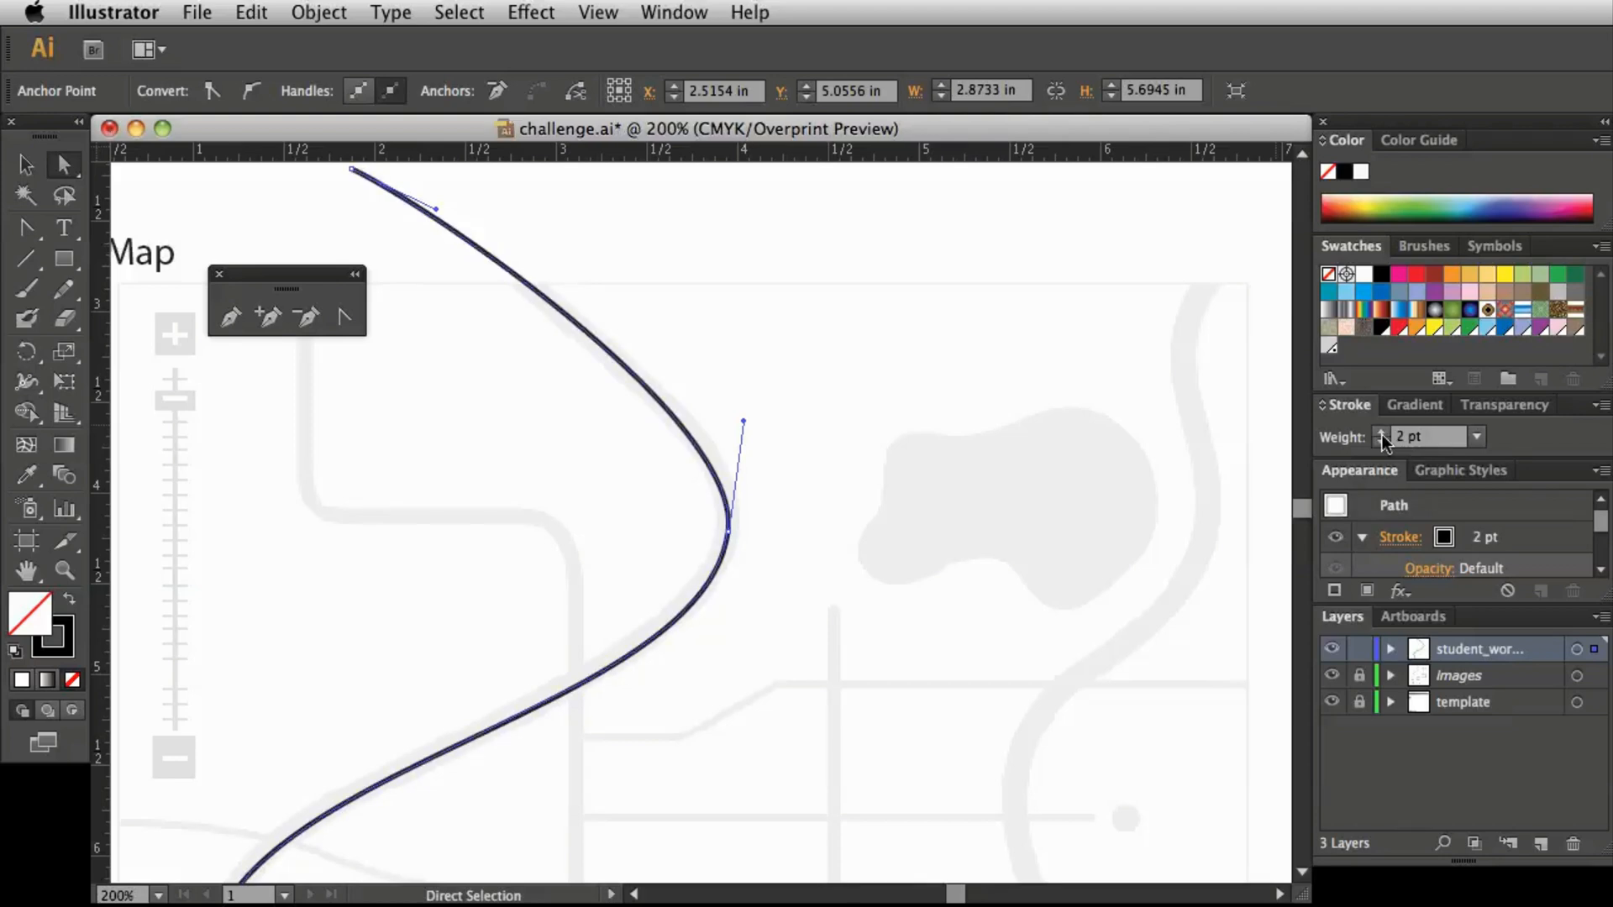
left_click(1383, 435)
left_click(1382, 435)
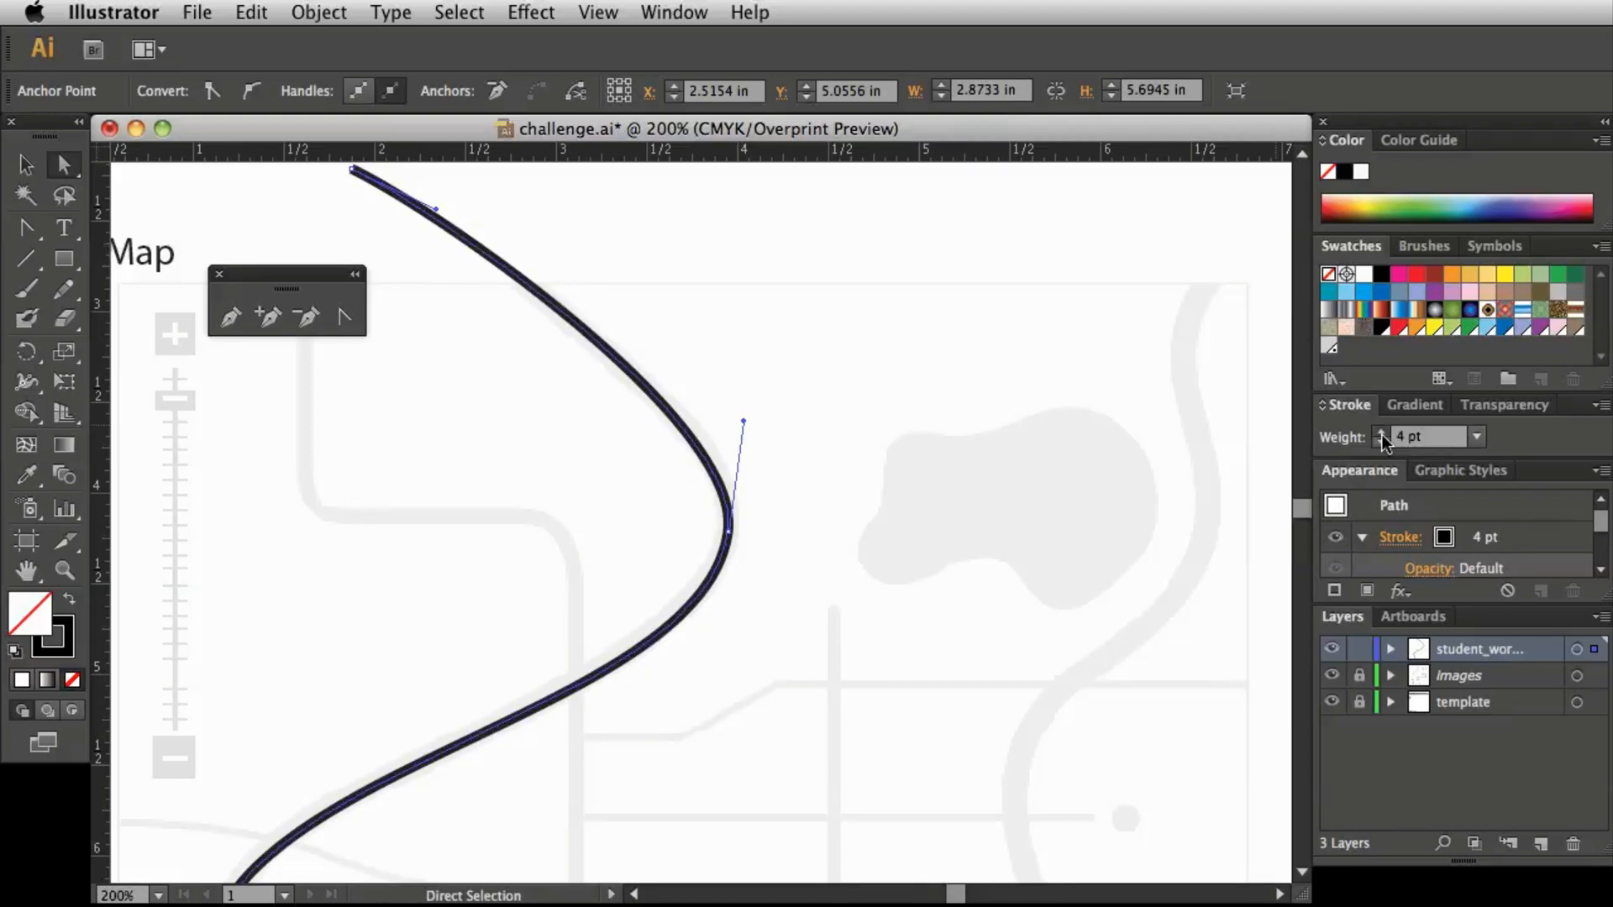
left_click(1383, 435)
left_click(1383, 435)
left_click(1382, 435)
left_click(1383, 435)
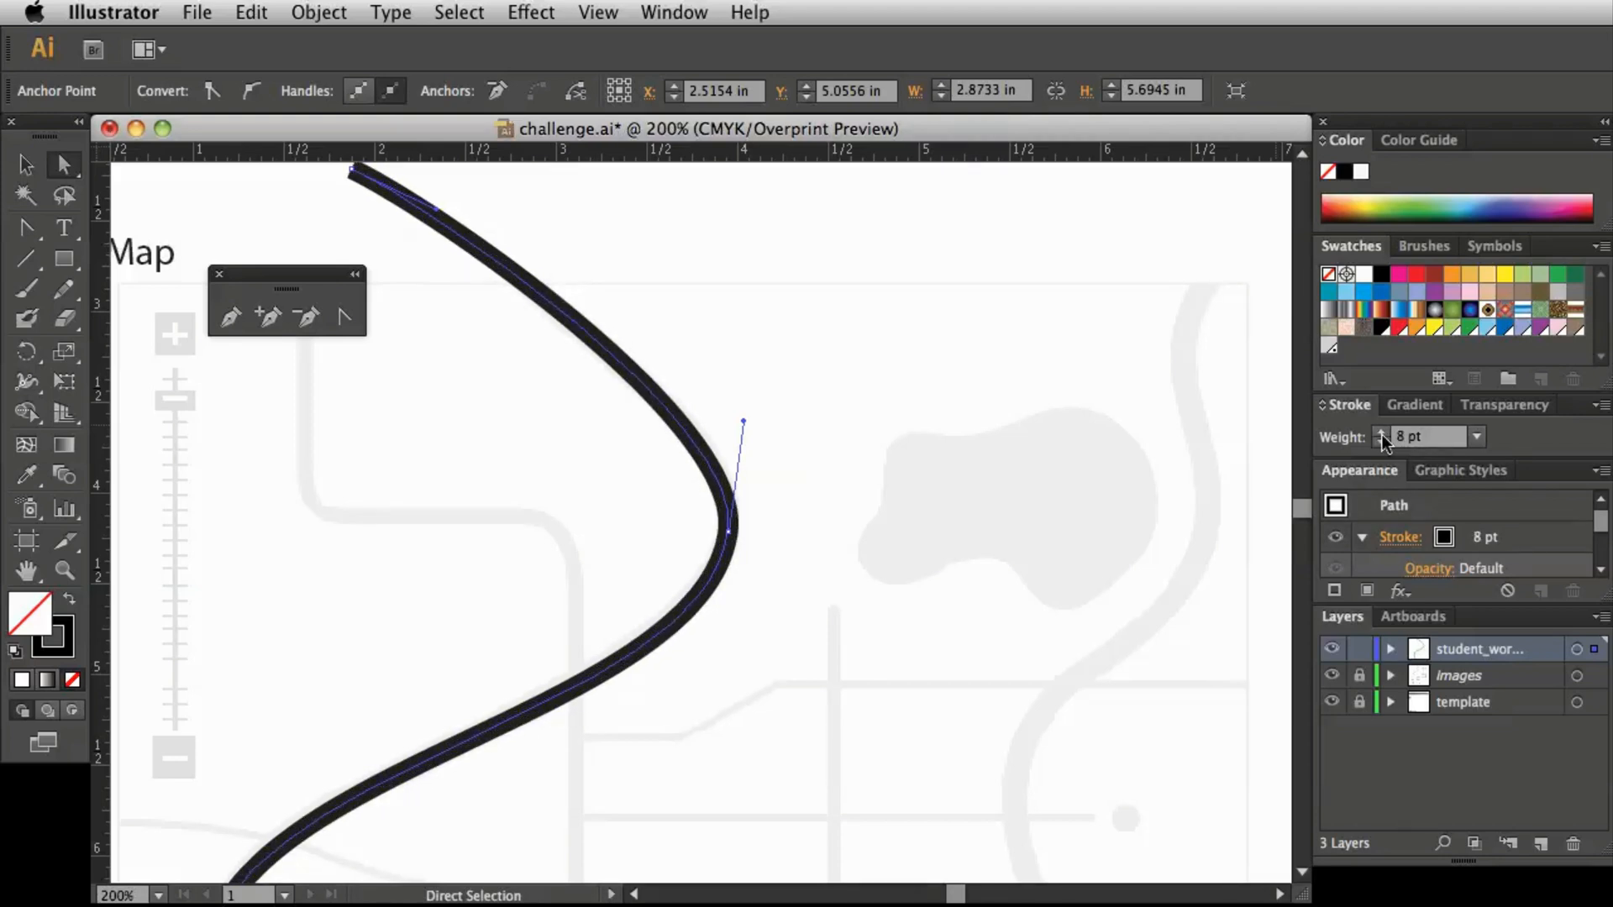
left_click(1383, 435)
left_click(1383, 435)
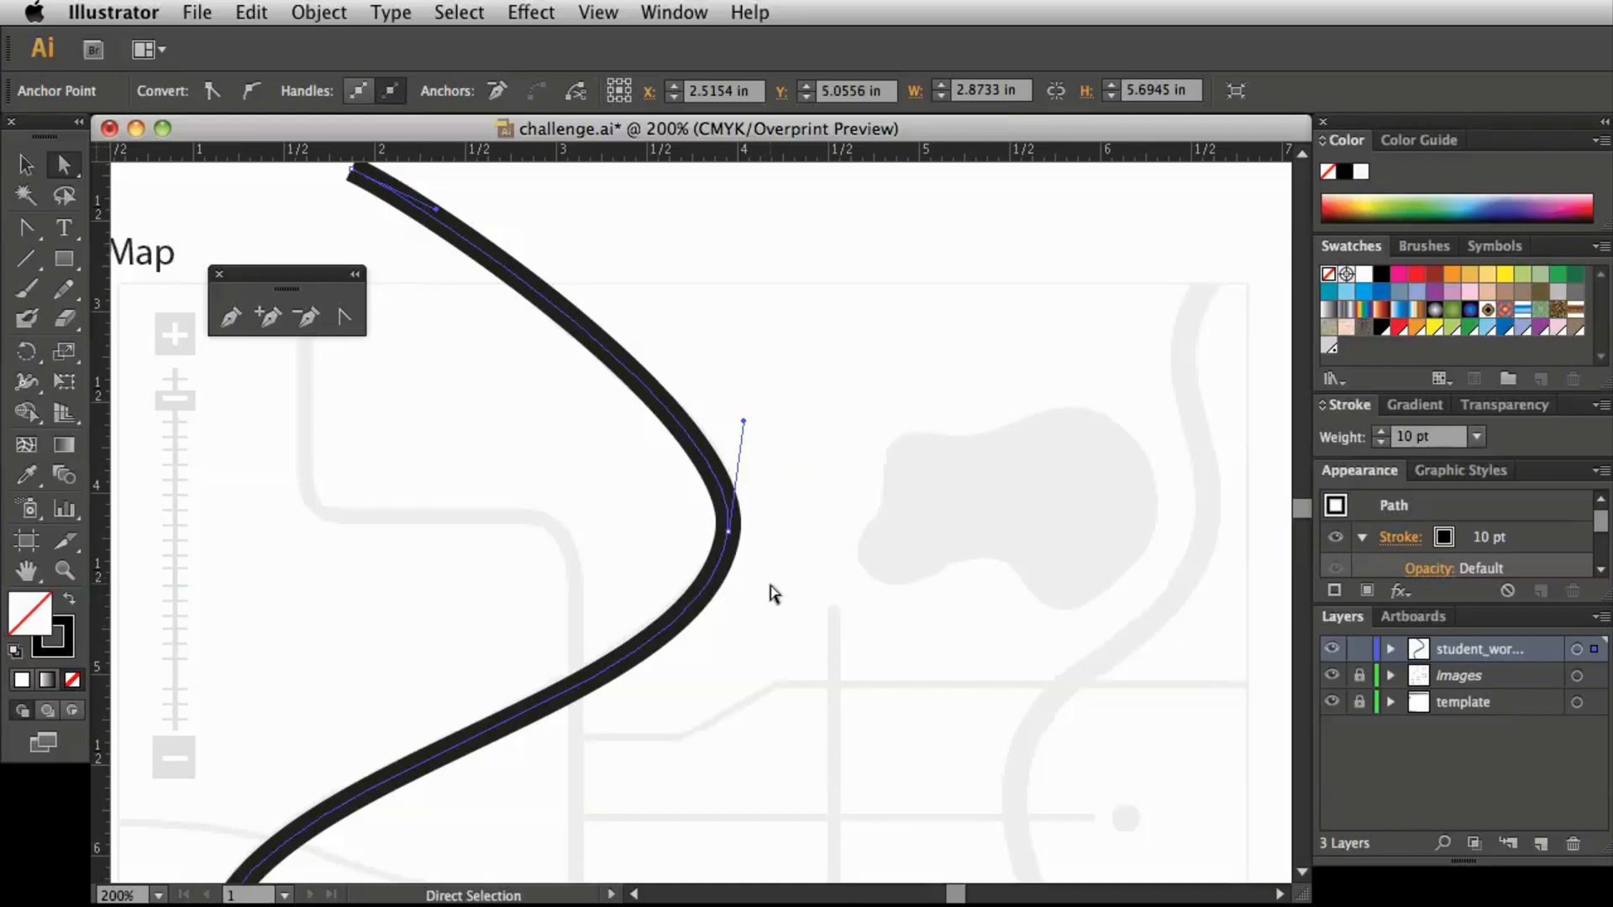
Try trimming the road by adding an anchor point at the map's top border and deleting the path's upper end anchor
key("space")
left_click_drag(749, 405, 783, 477)
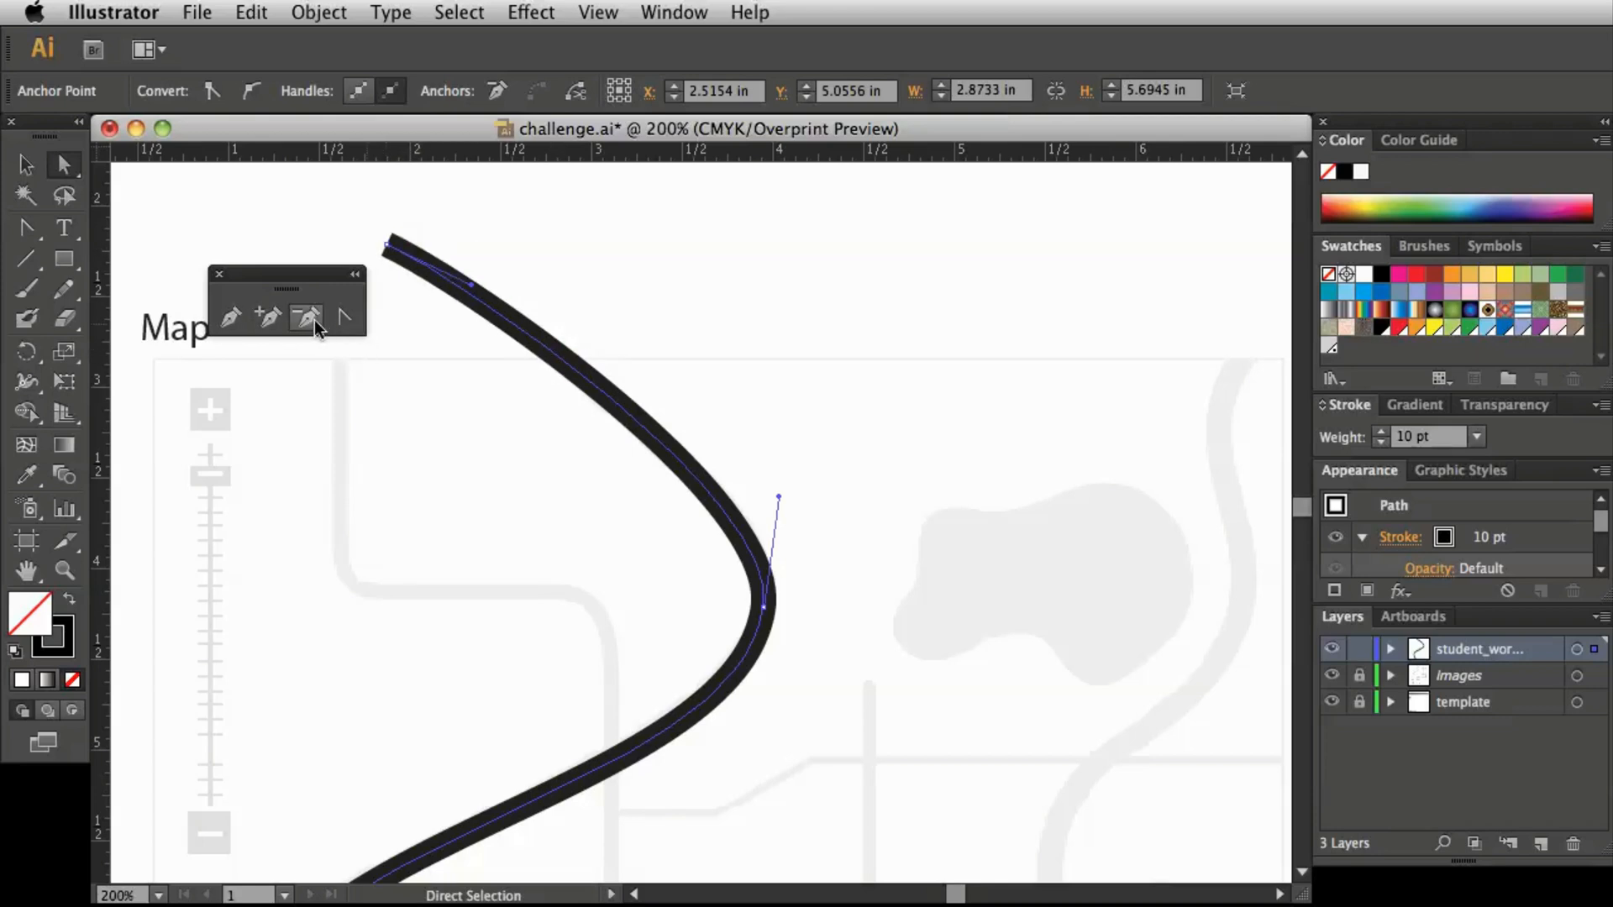
left_click(268, 320)
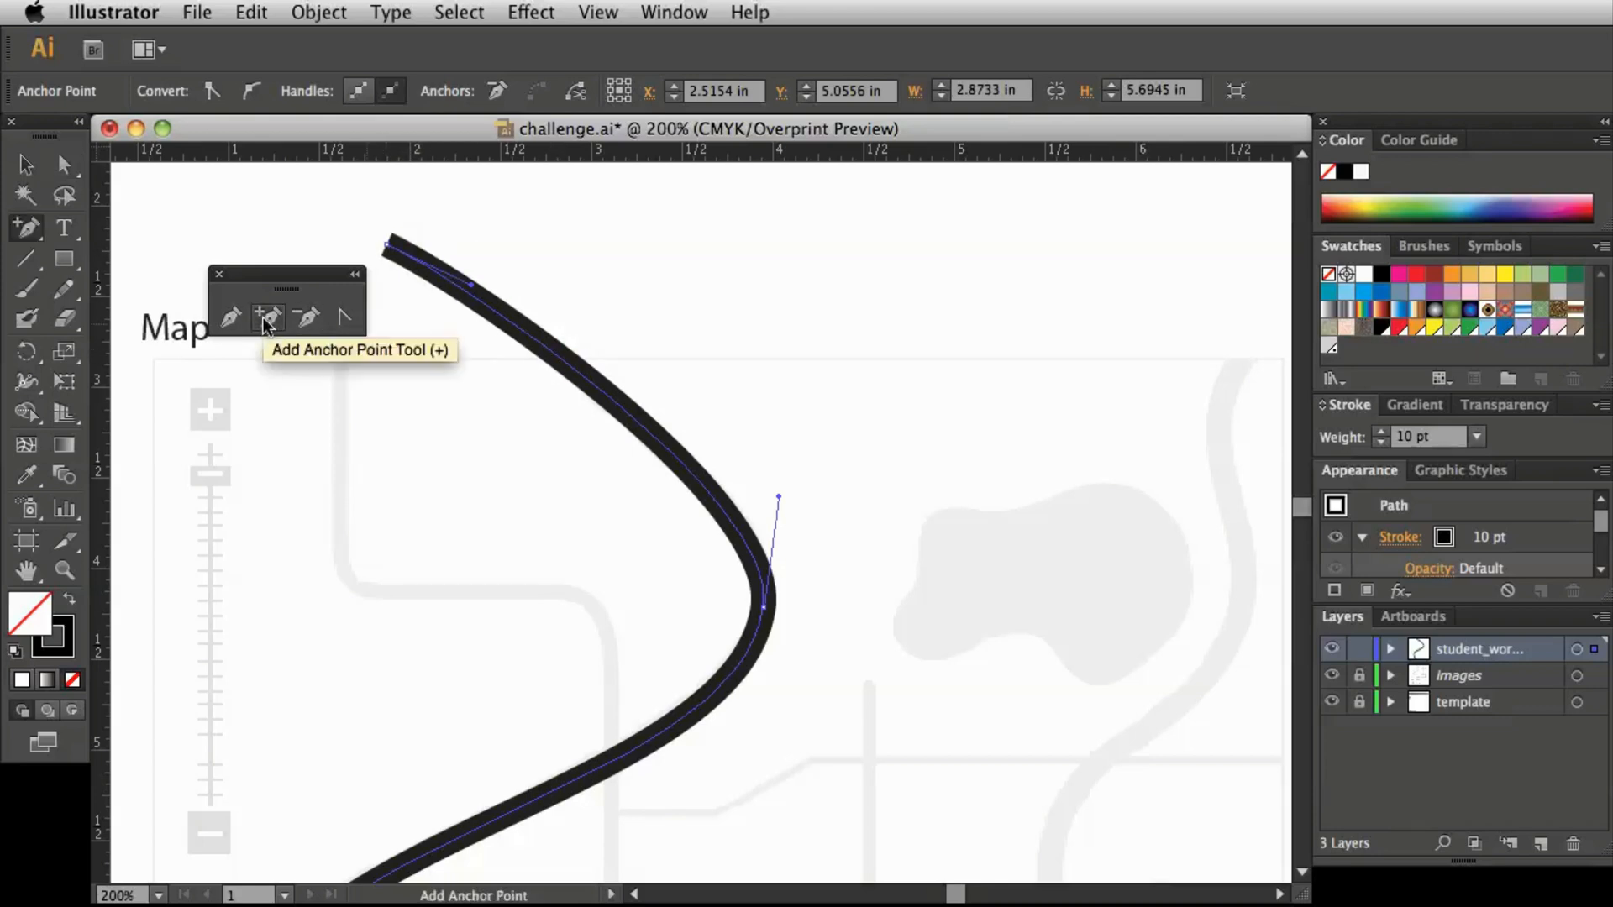
left_click(568, 369)
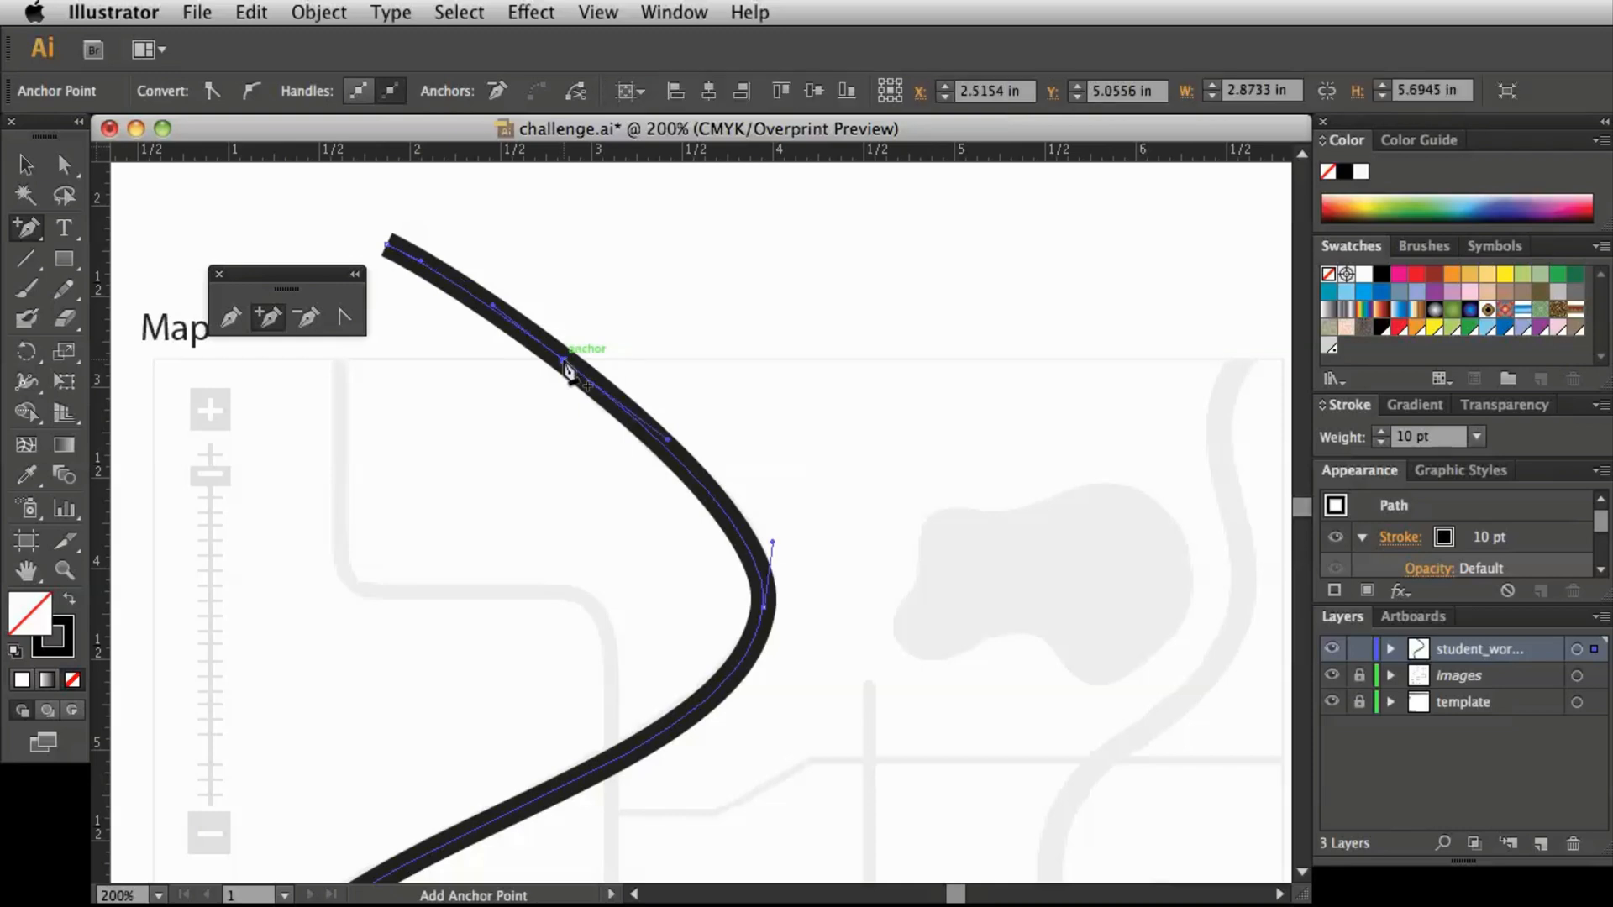
left_click(344, 319)
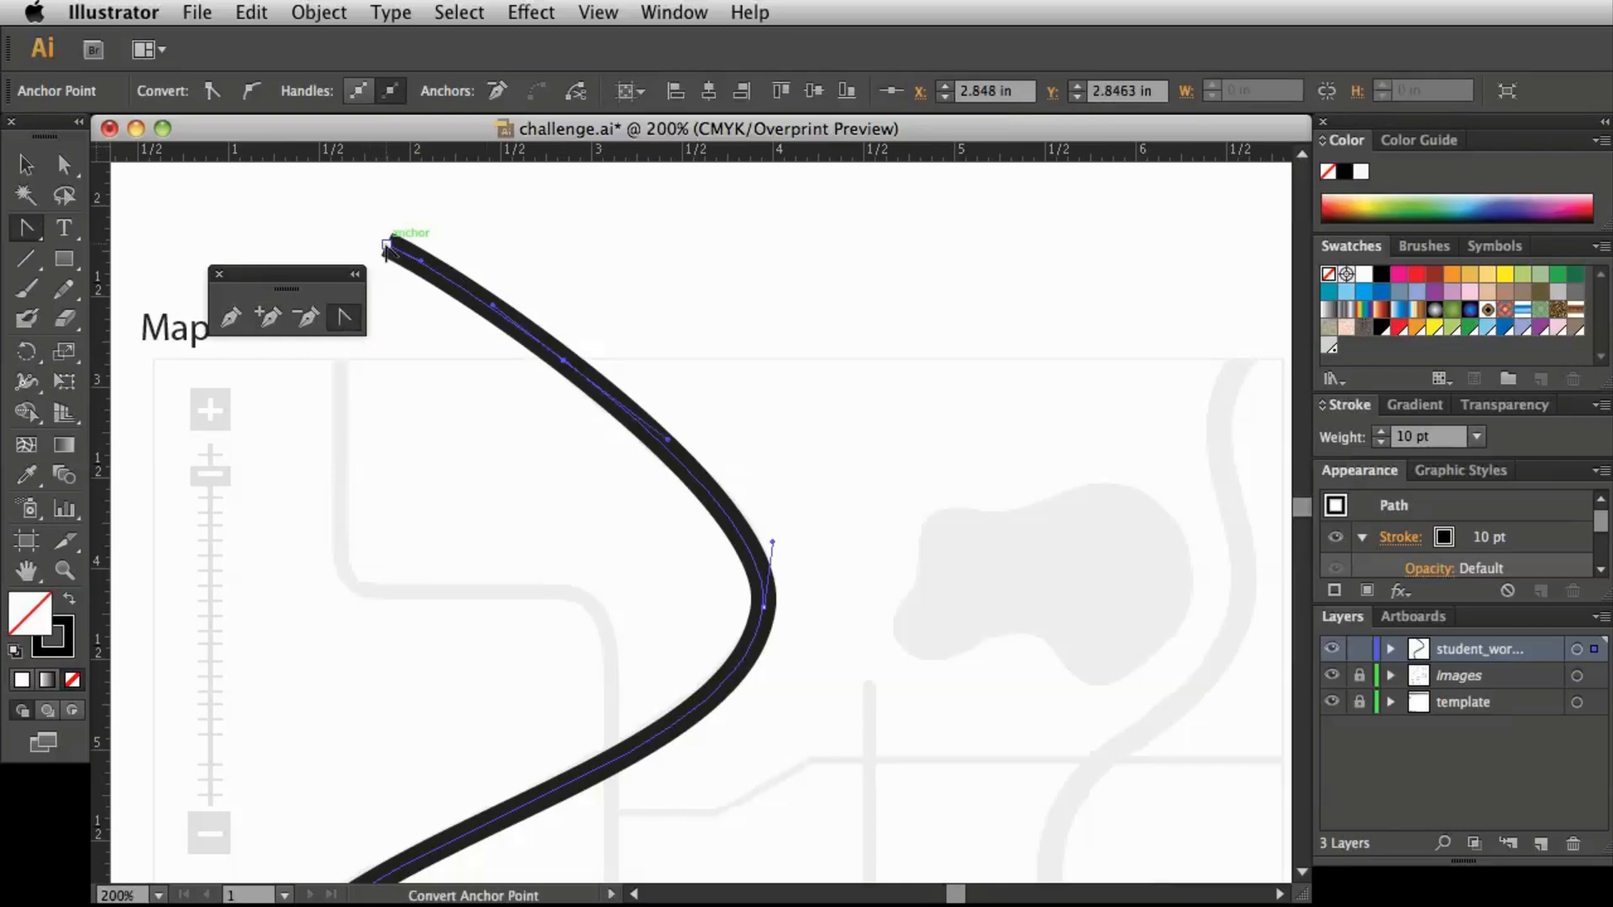
left_click(305, 316)
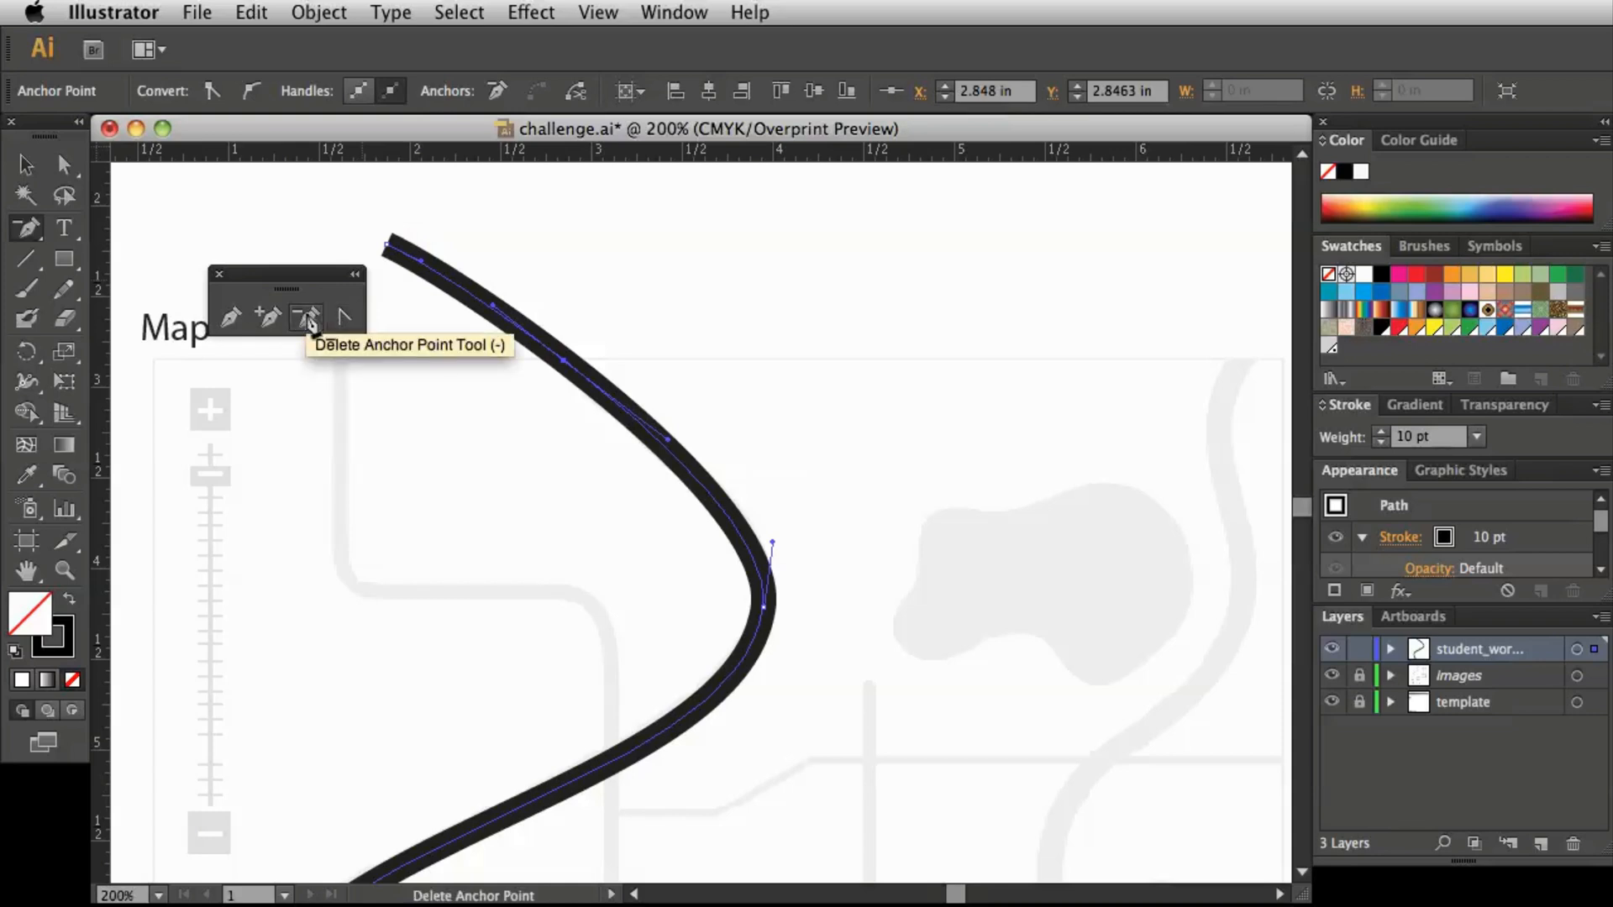
left_click(387, 247)
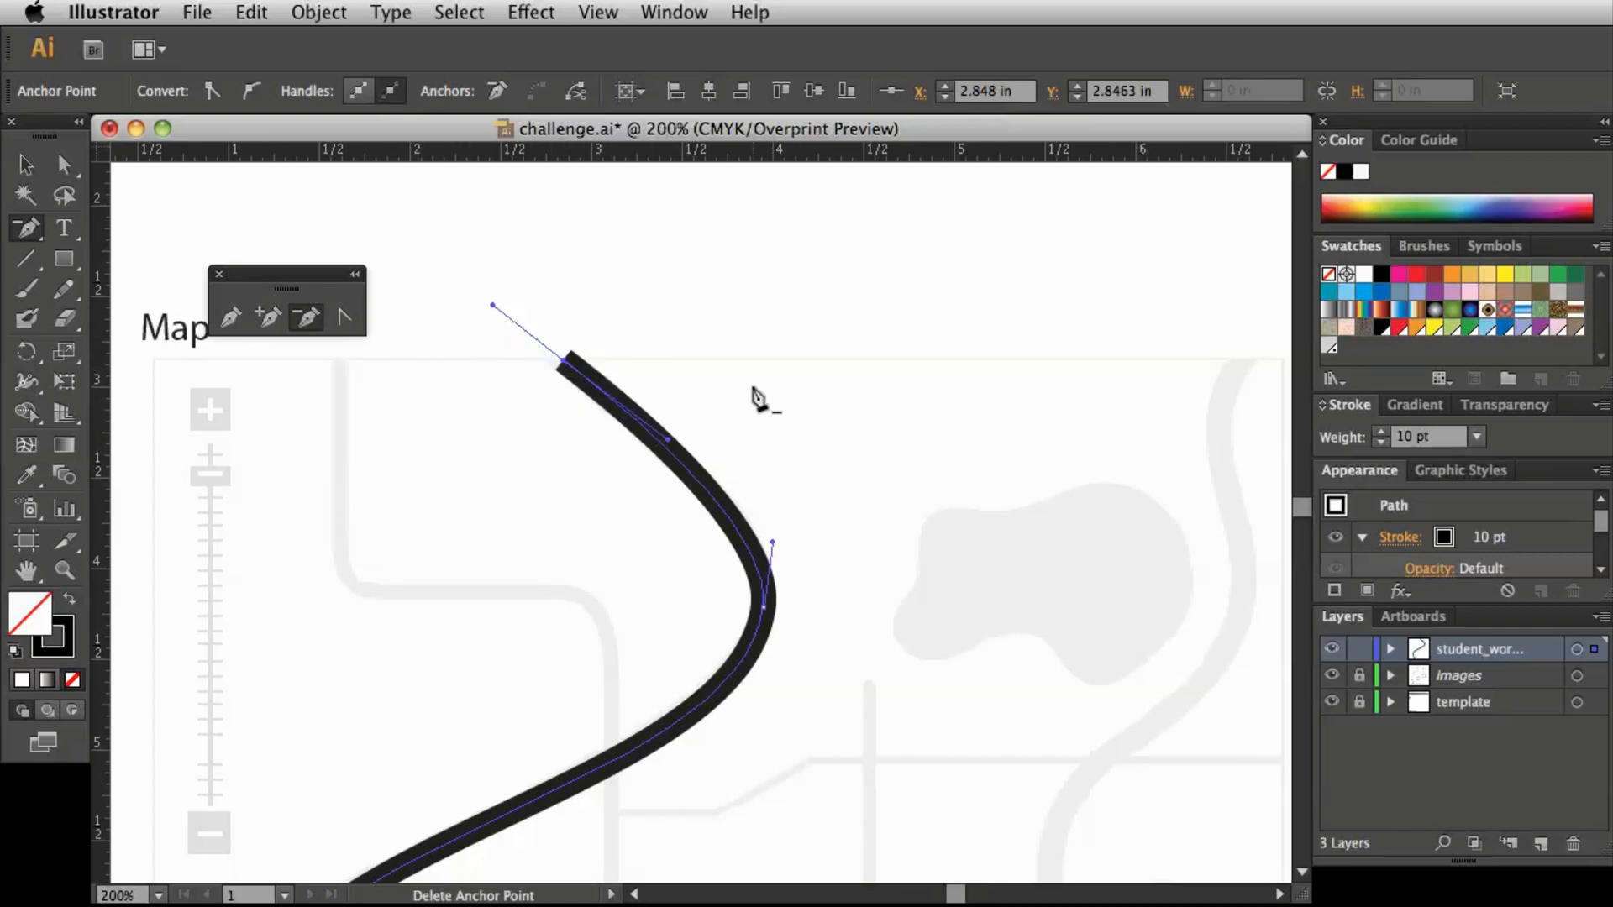
Undo the anchor point deletion and the anchor point addition on the road path
left_click(252, 11)
left_click(275, 46)
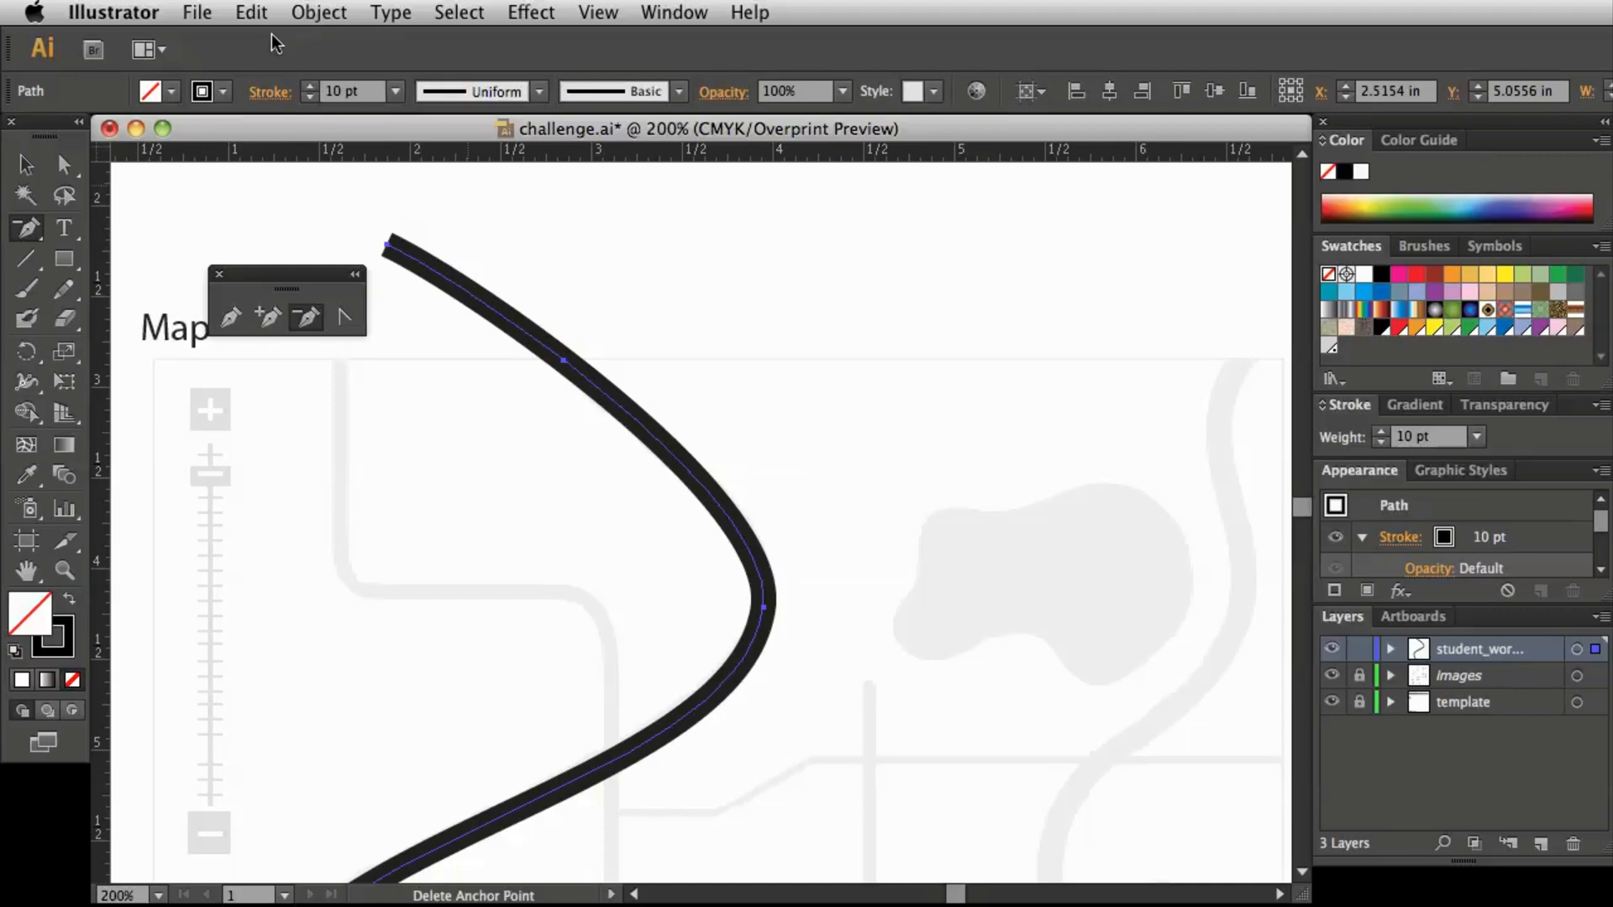
left_click(256, 13)
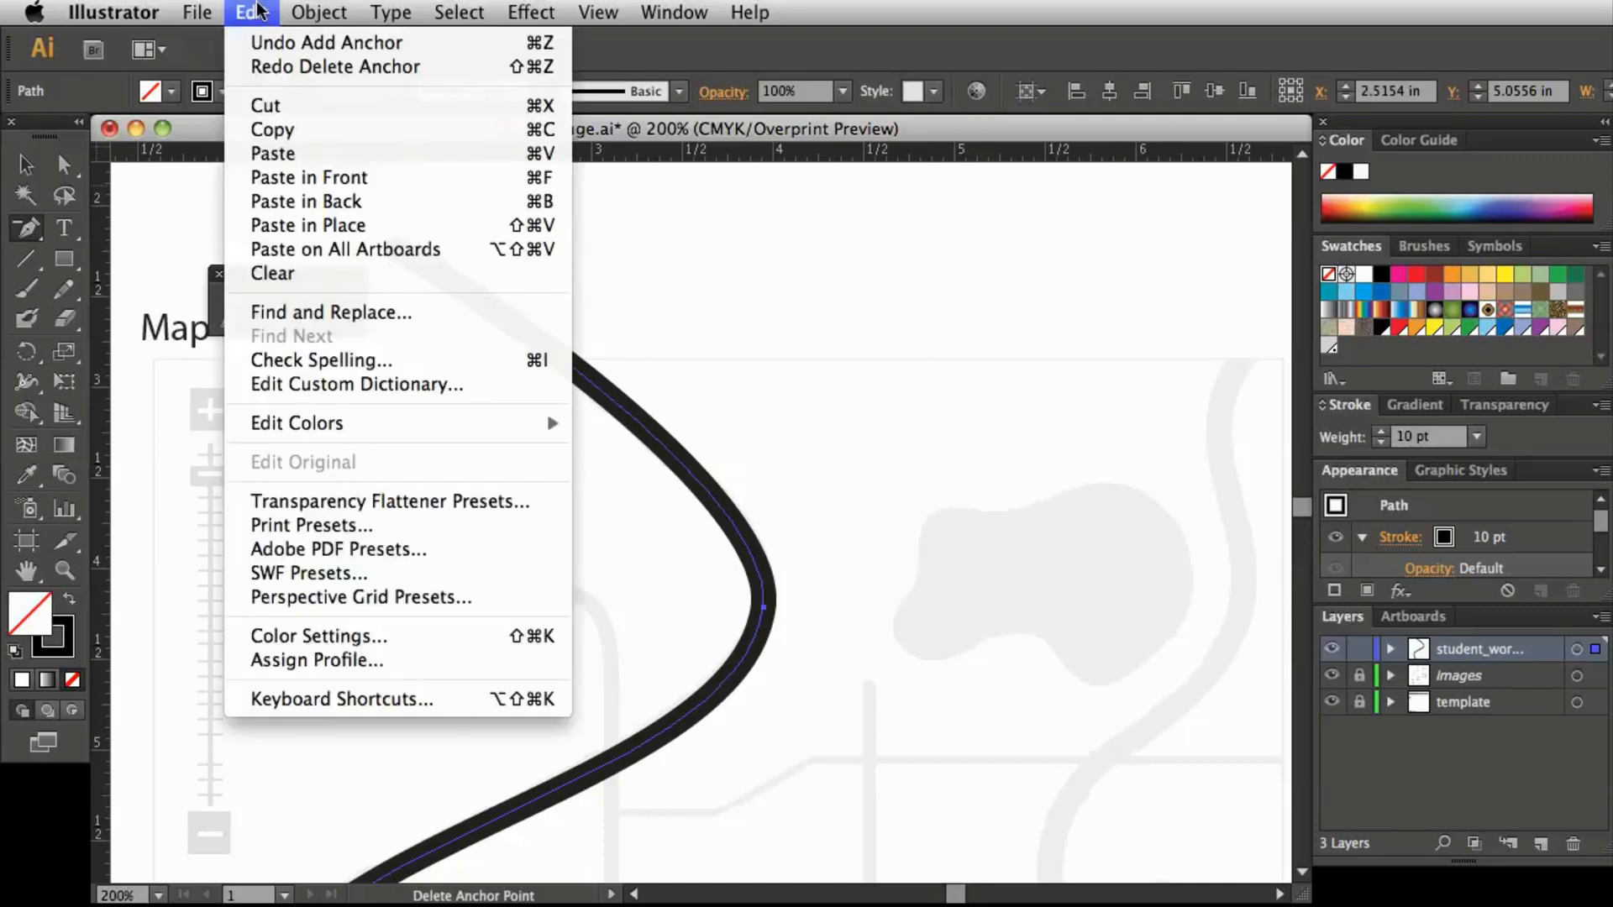
left_click(267, 46)
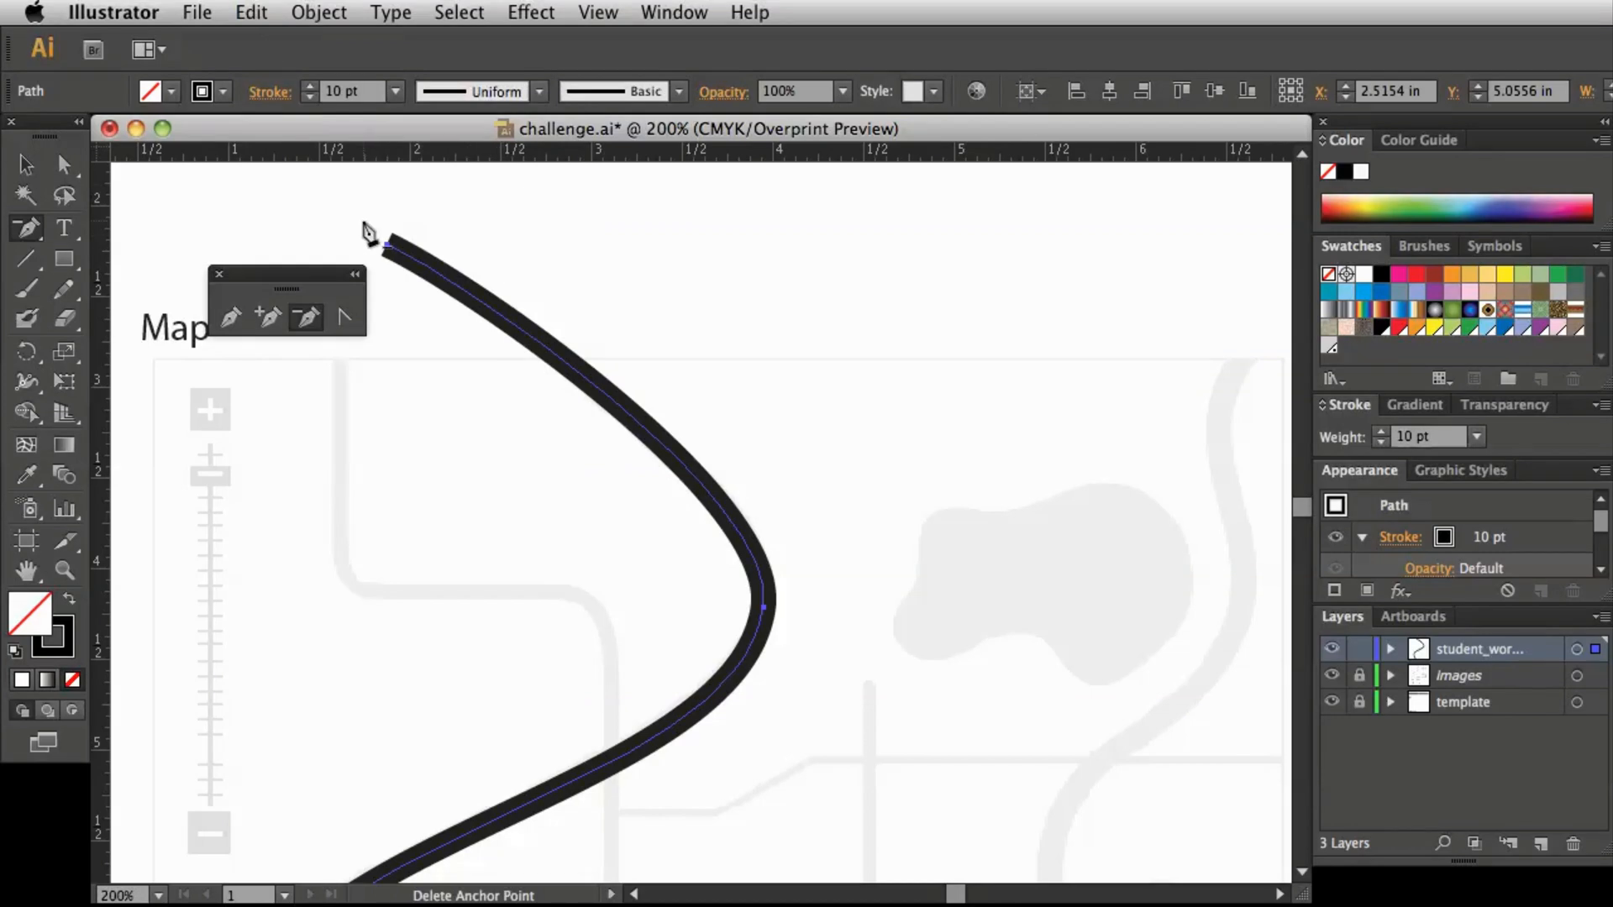
Move the floating Pen tools palette away from the road's upper end, above the Map heading, and deselect the path
left_click_drag(284, 275, 224, 219)
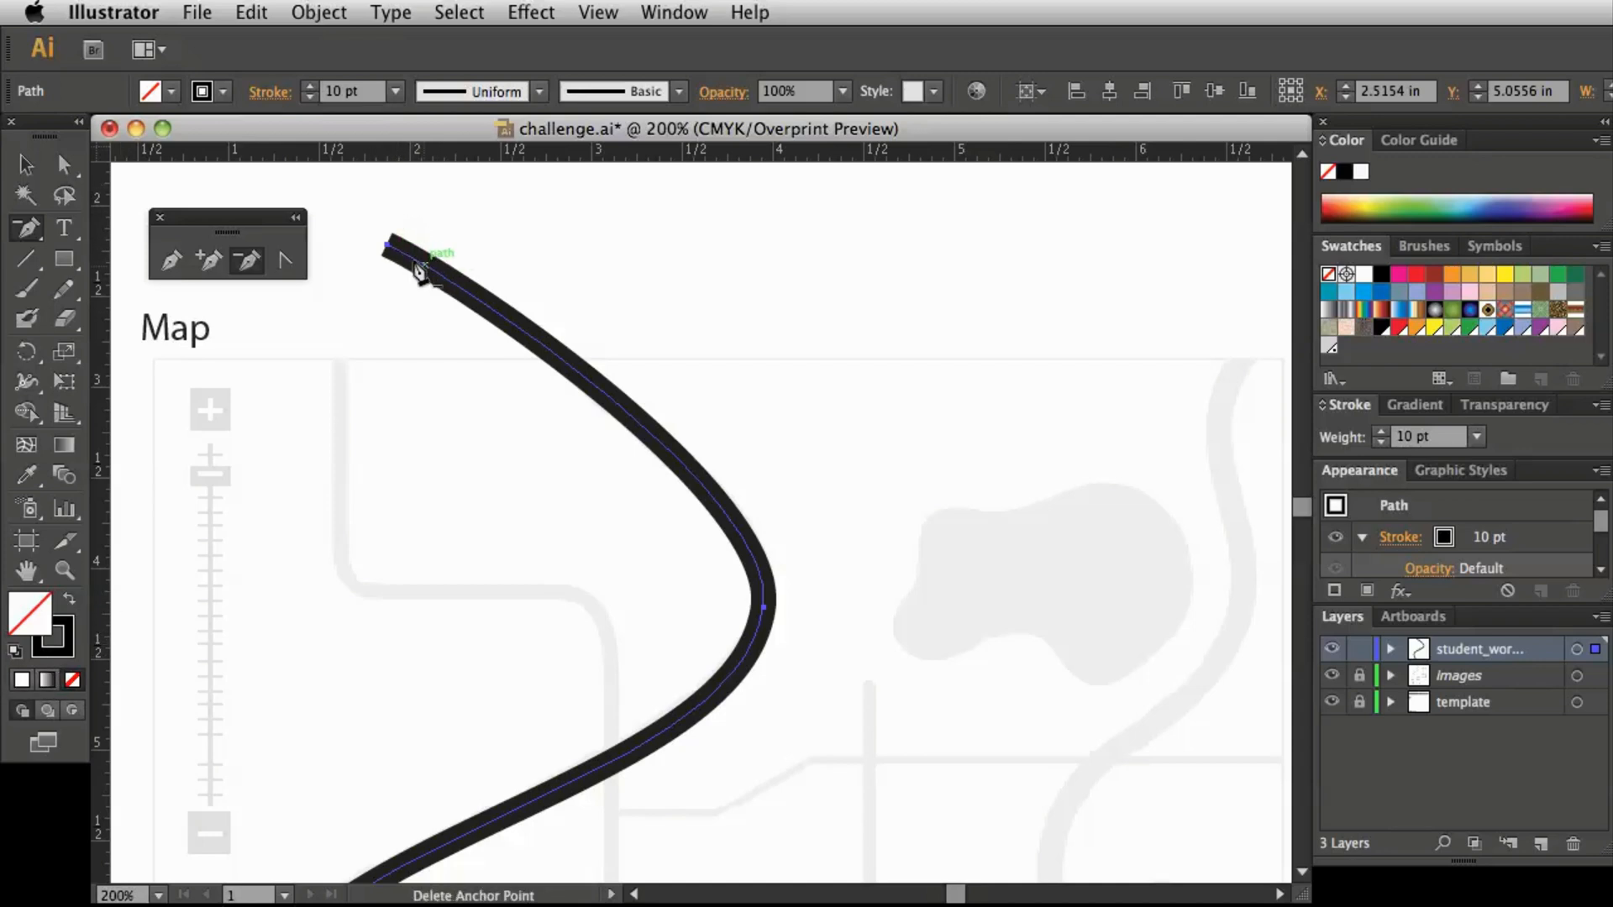
left_click(26, 165)
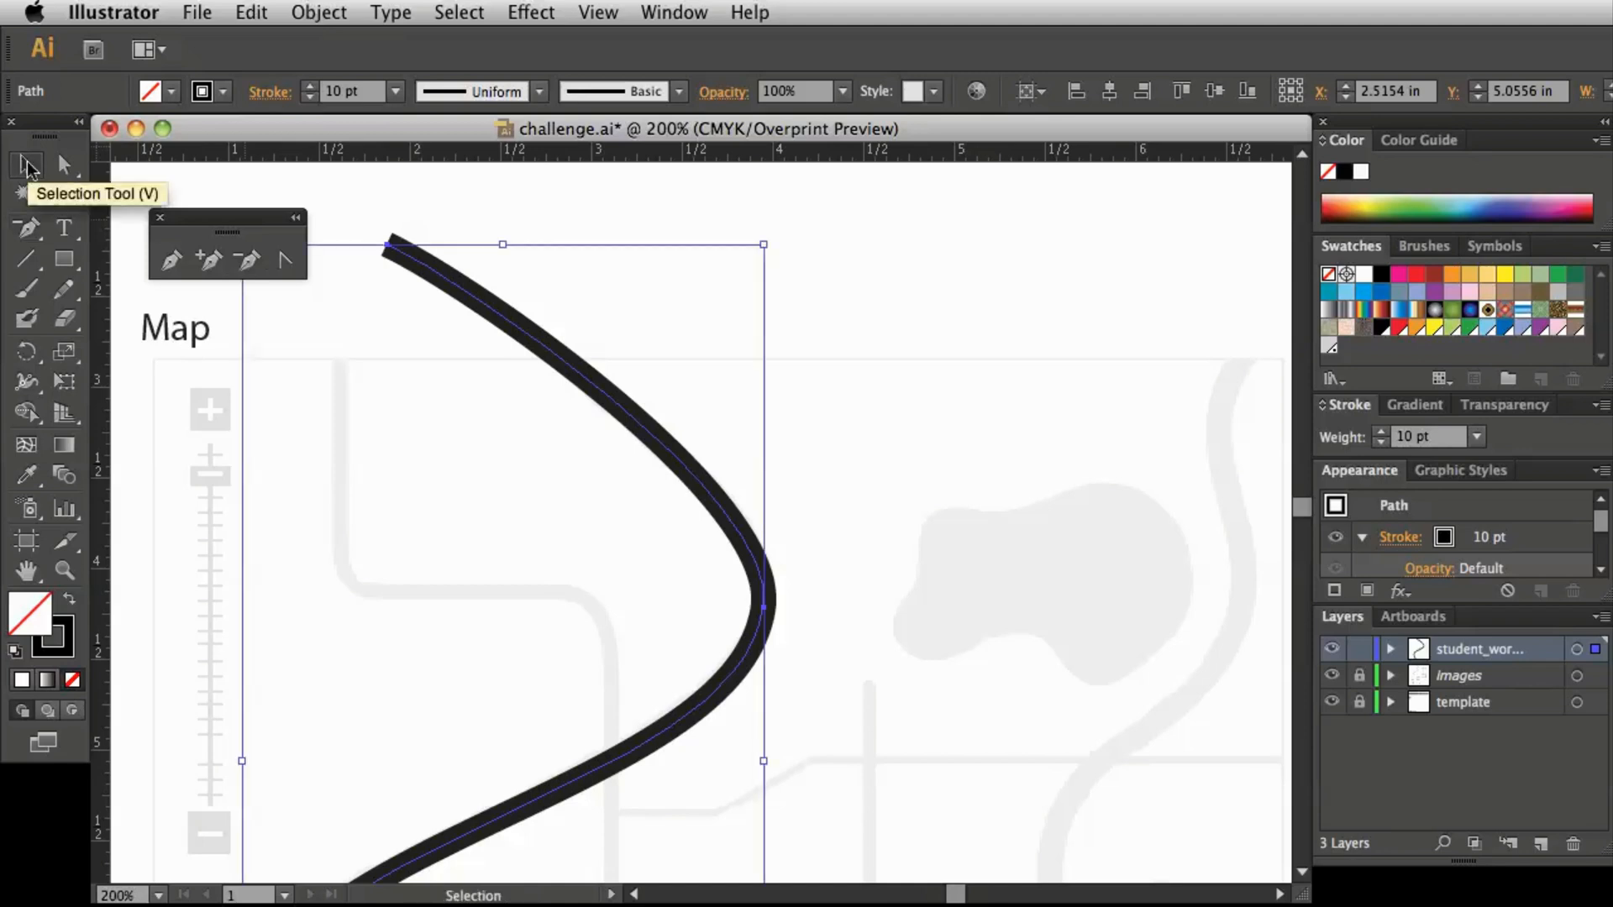
left_click(471, 208)
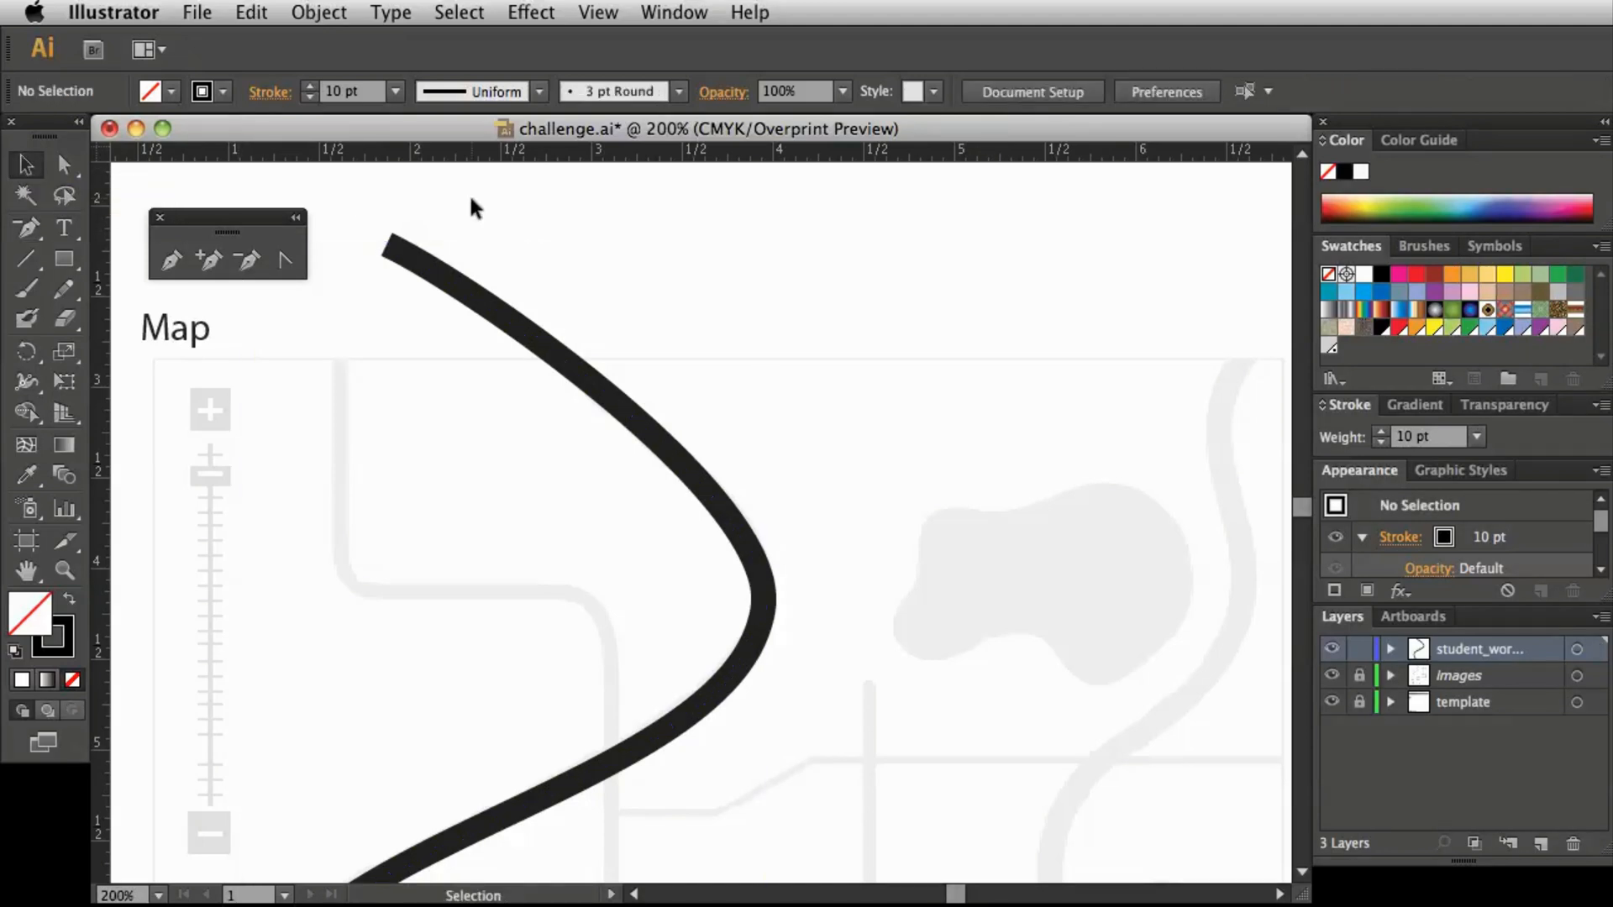
Draw a rectangle with white fill and no stroke over the road's excess end, down to the map's top border
left_click(14, 651)
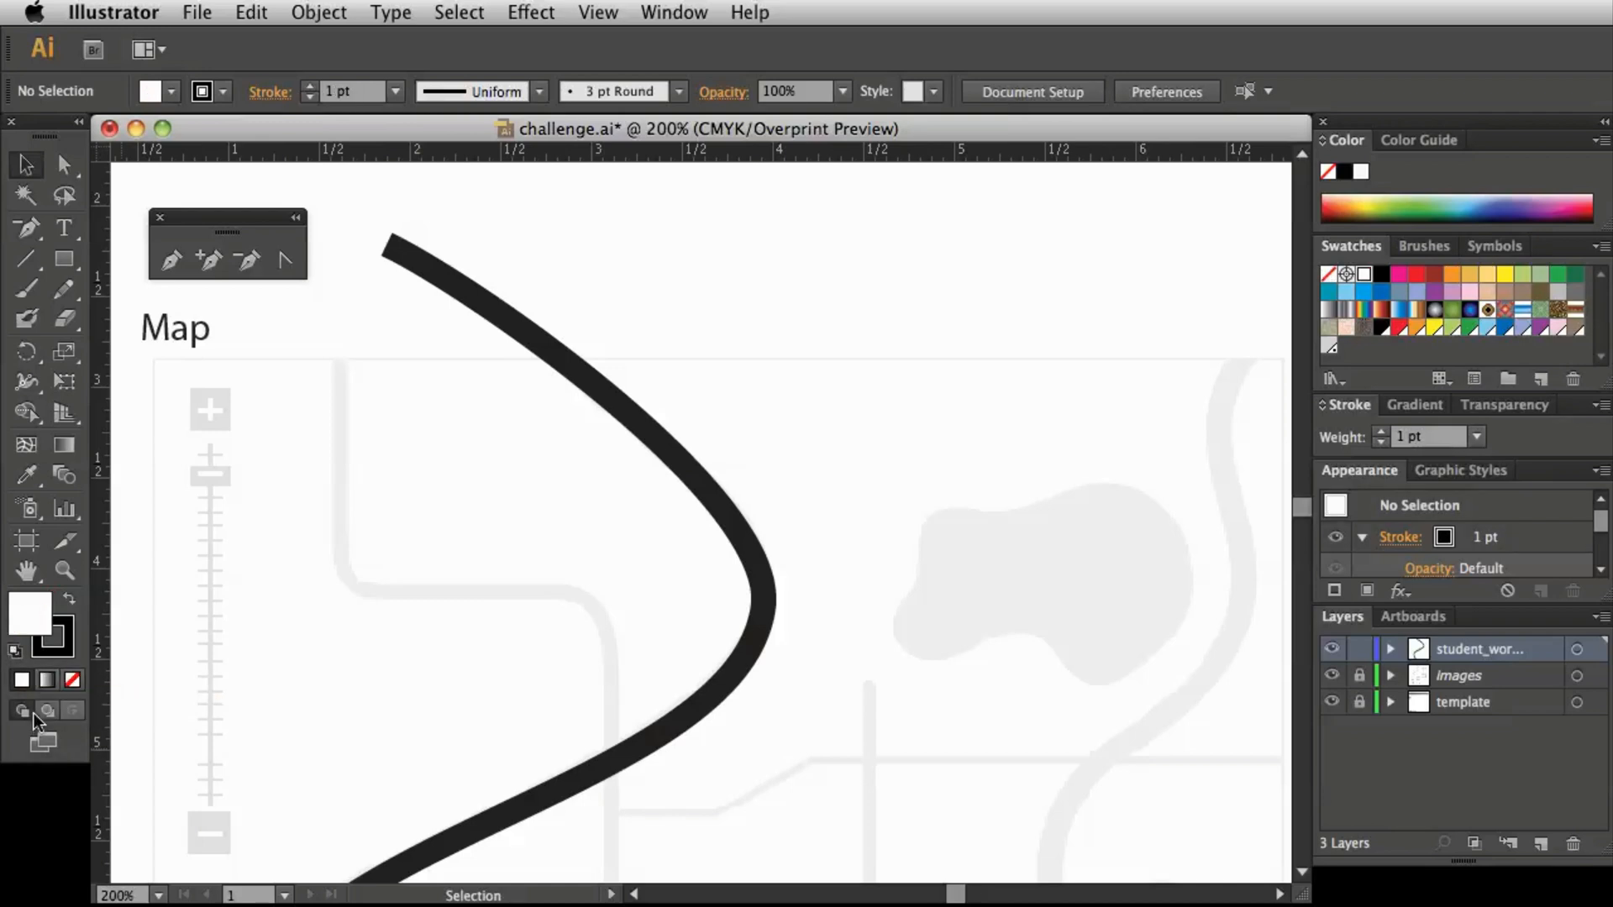
left_click(66, 648)
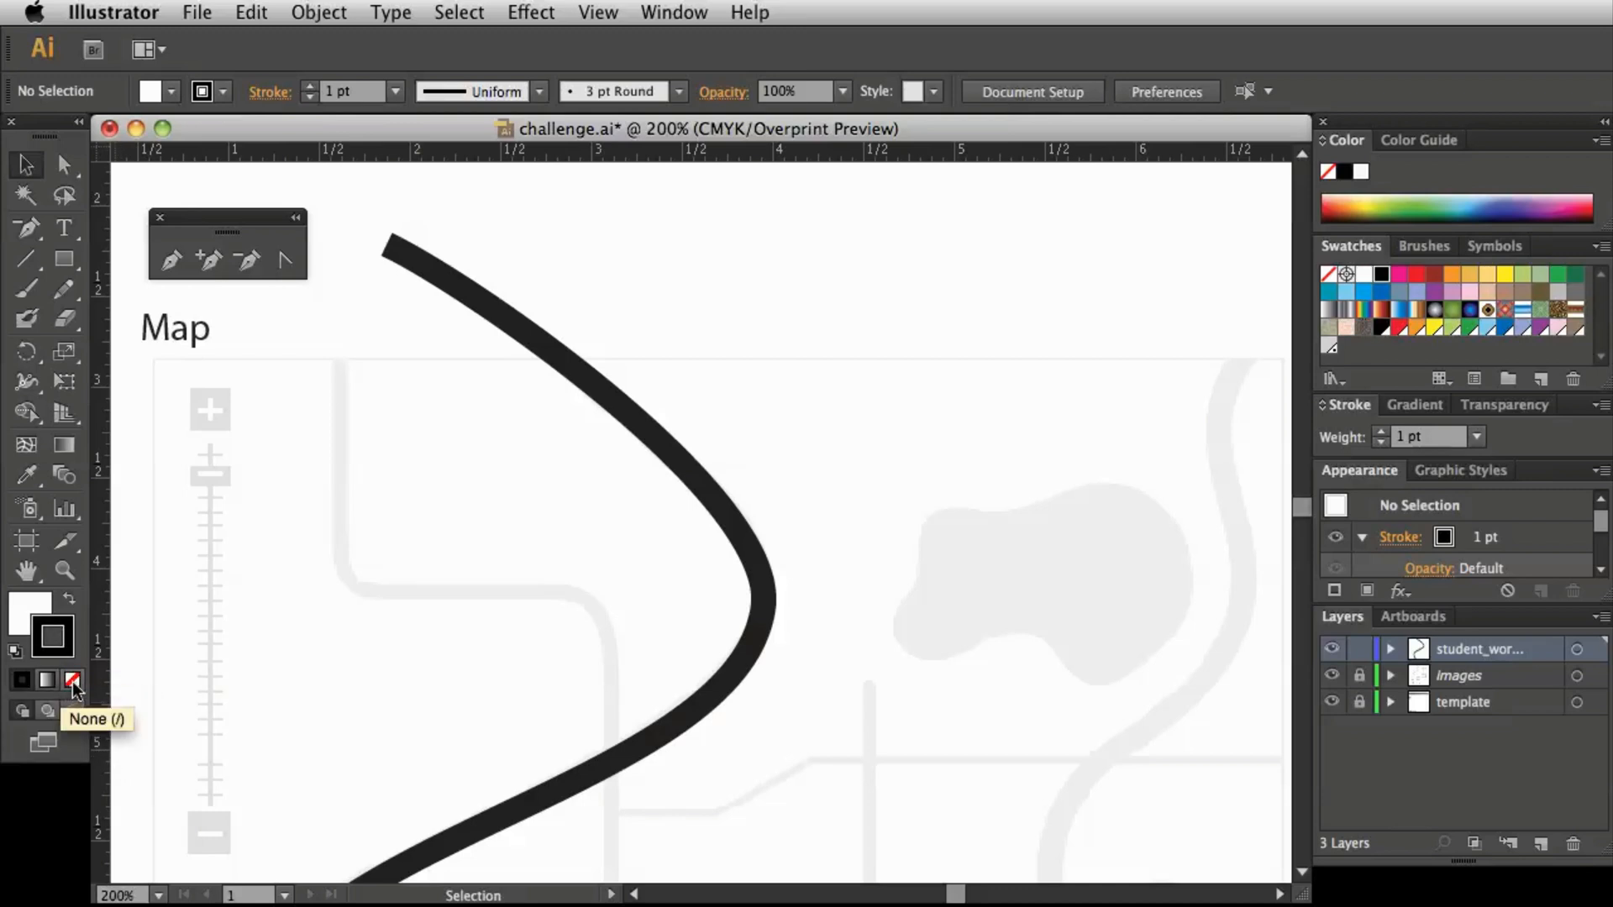
left_click(74, 682)
left_click(19, 601)
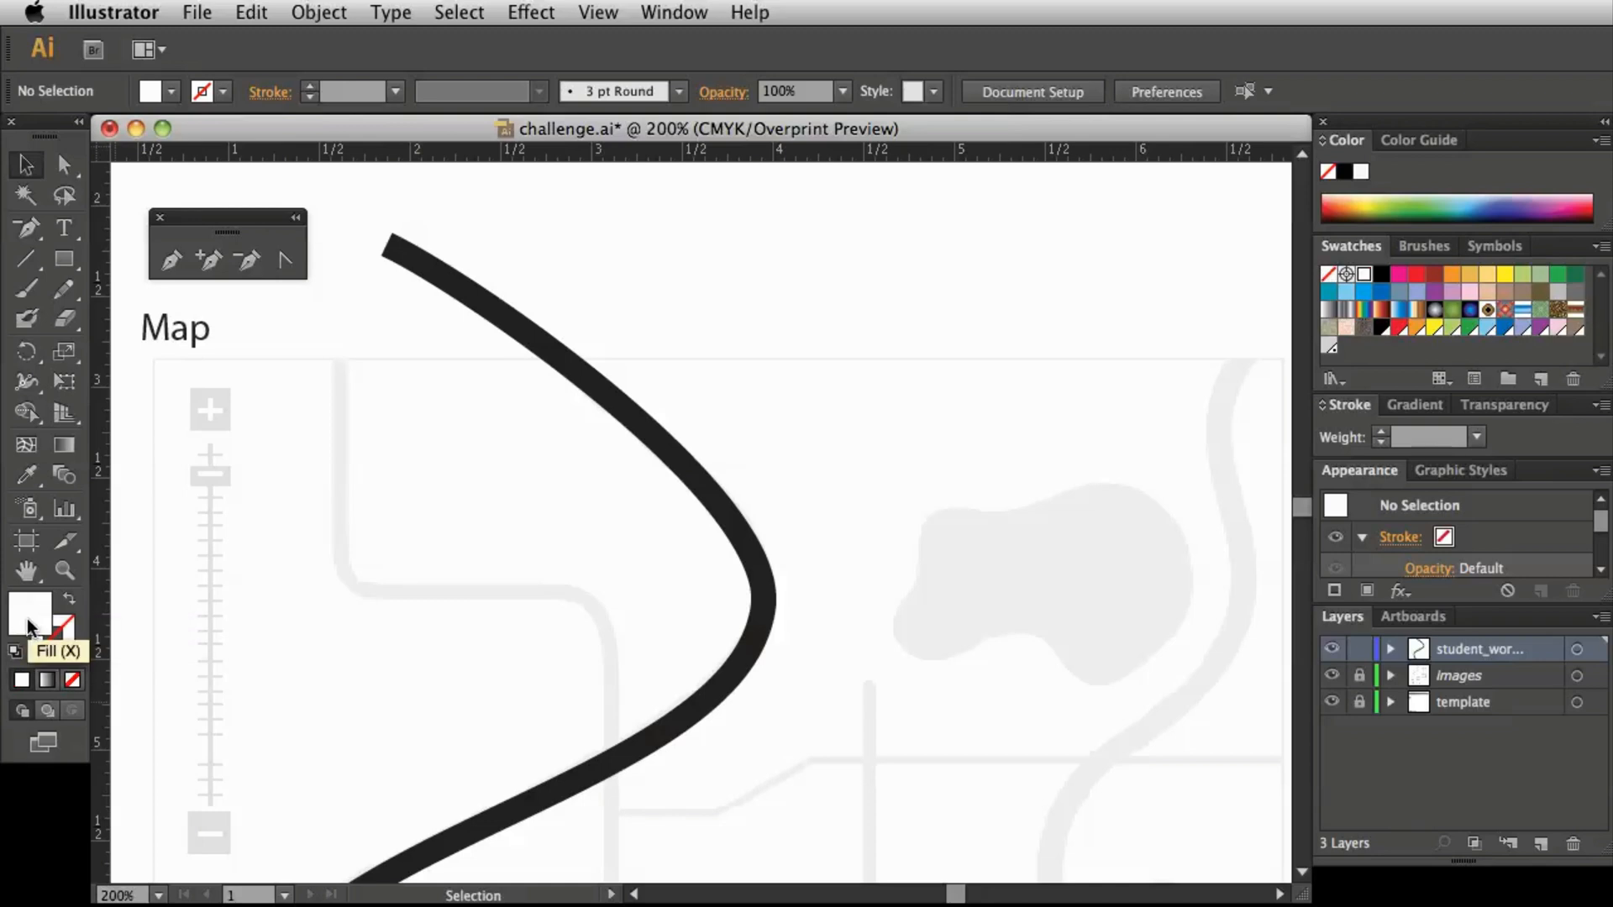
left_click(67, 264)
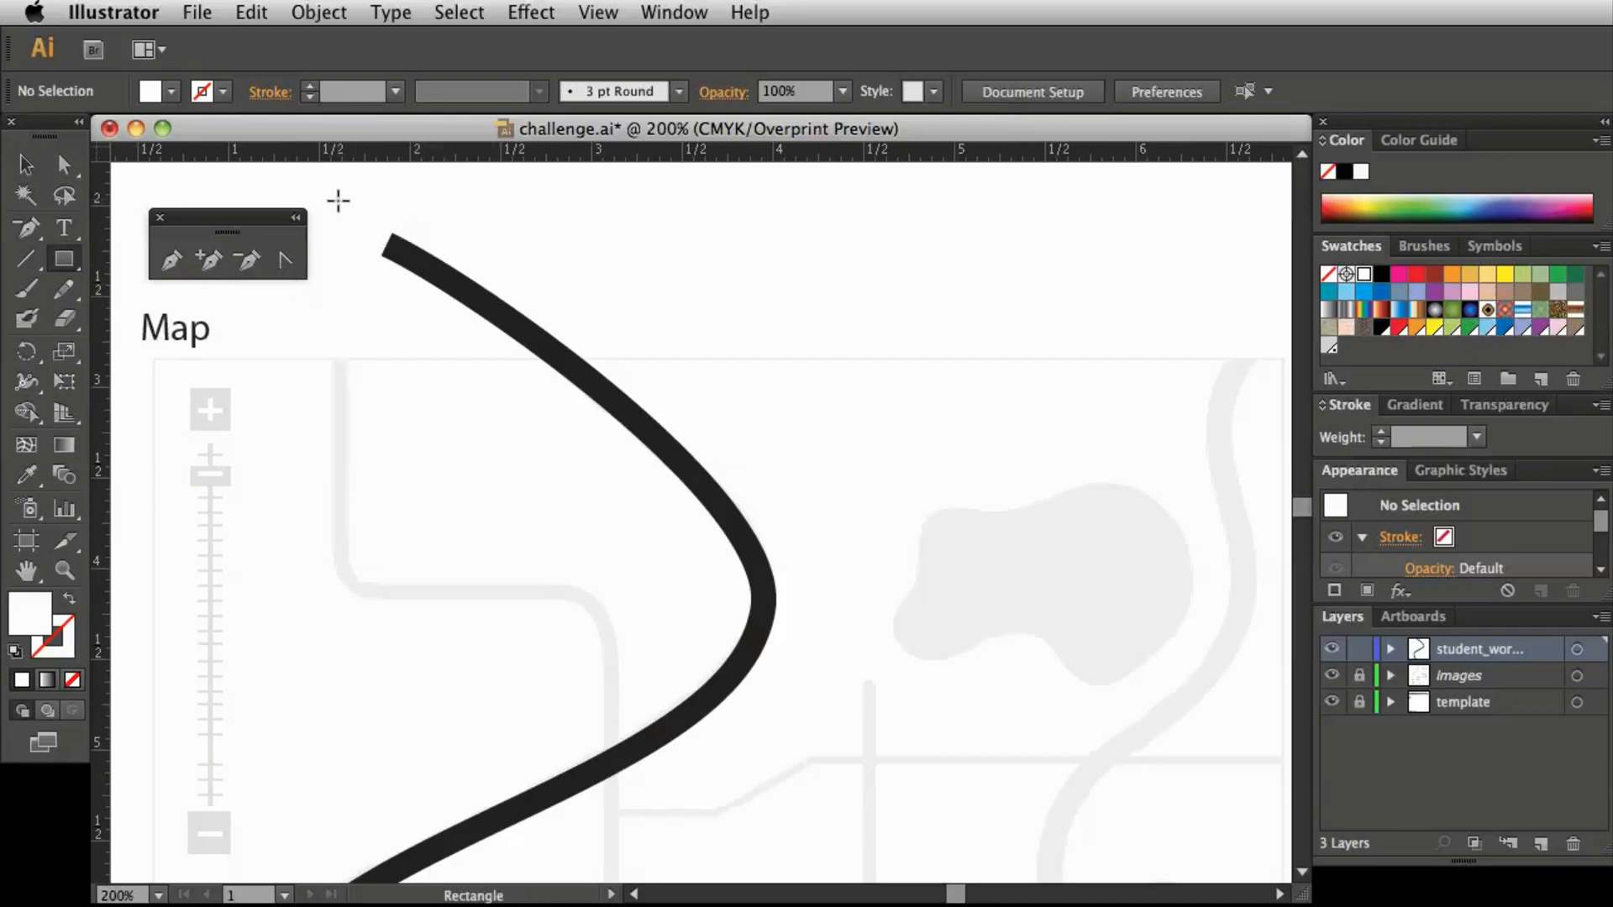
mouse_move(338, 200)
left_mouse_down()
mouse_move(803, 292)
mouse_move(804, 362)
left_mouse_up()
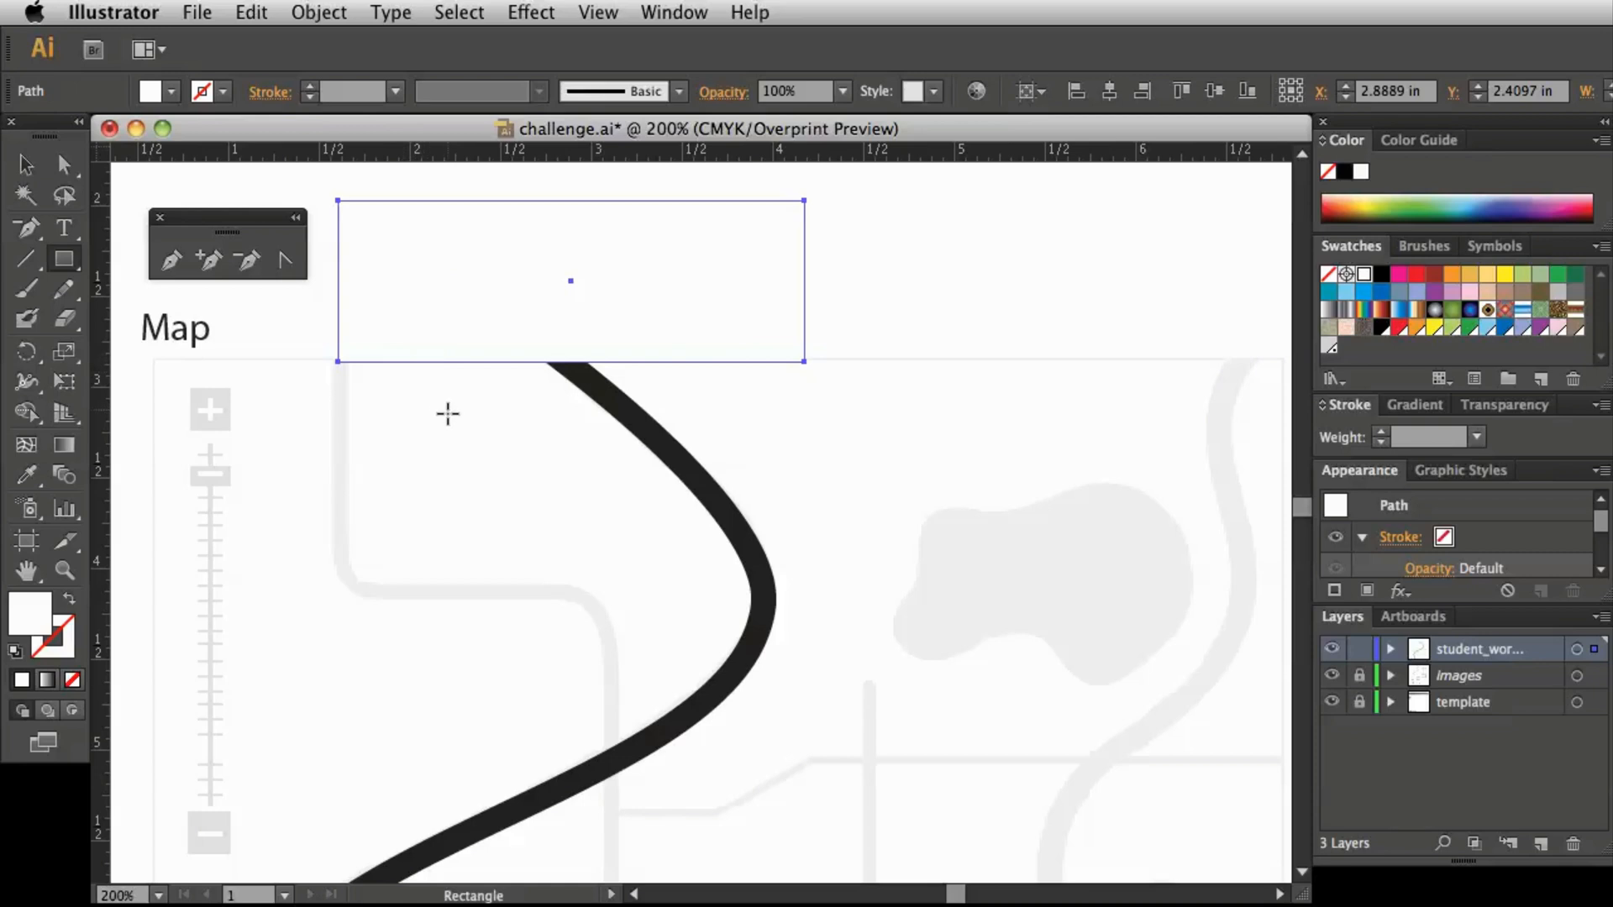
Examine the masked road edge at 600% zoom and move the white rectangle up off the map's top border
key("super+space")
left_click(564, 392)
left_click(751, 502)
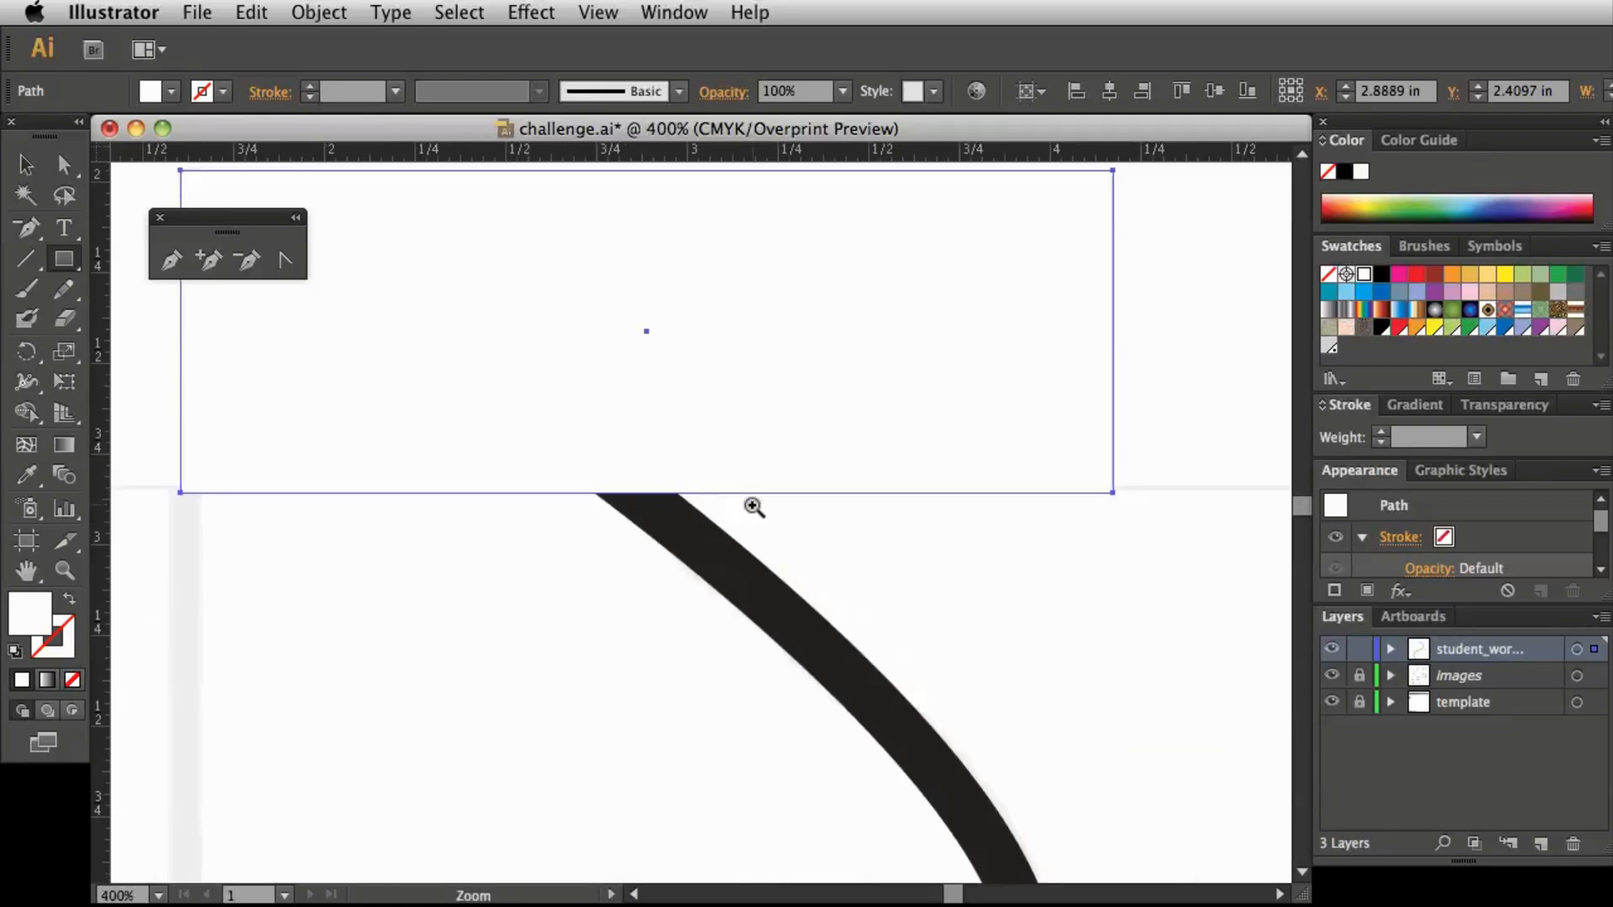
left_click(680, 514)
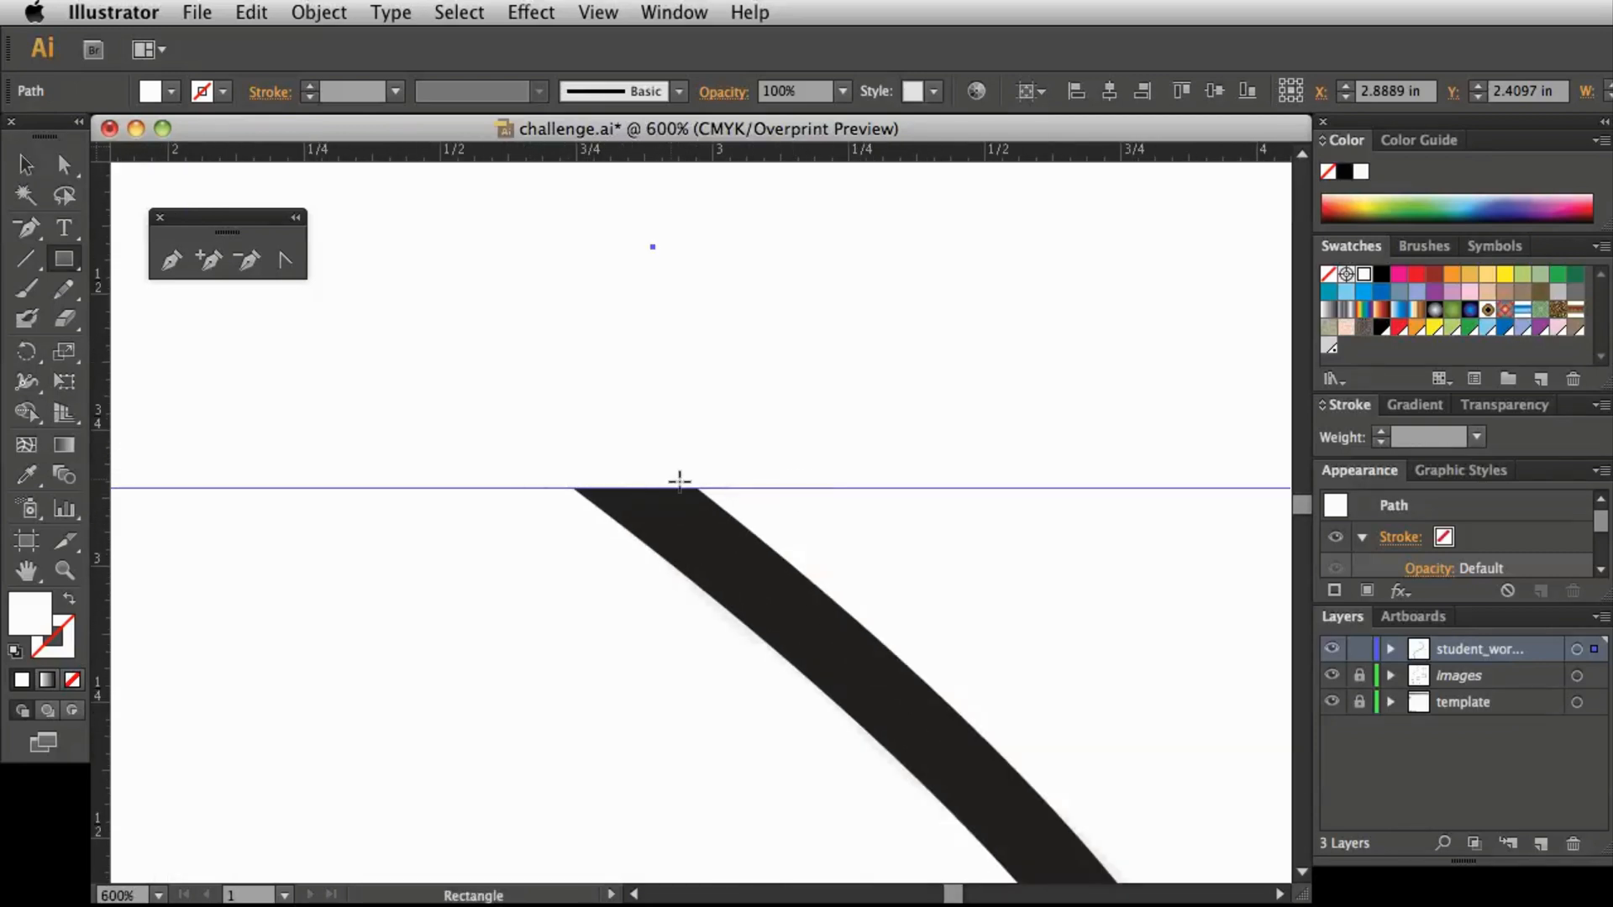
key("super")
left_click(25, 165)
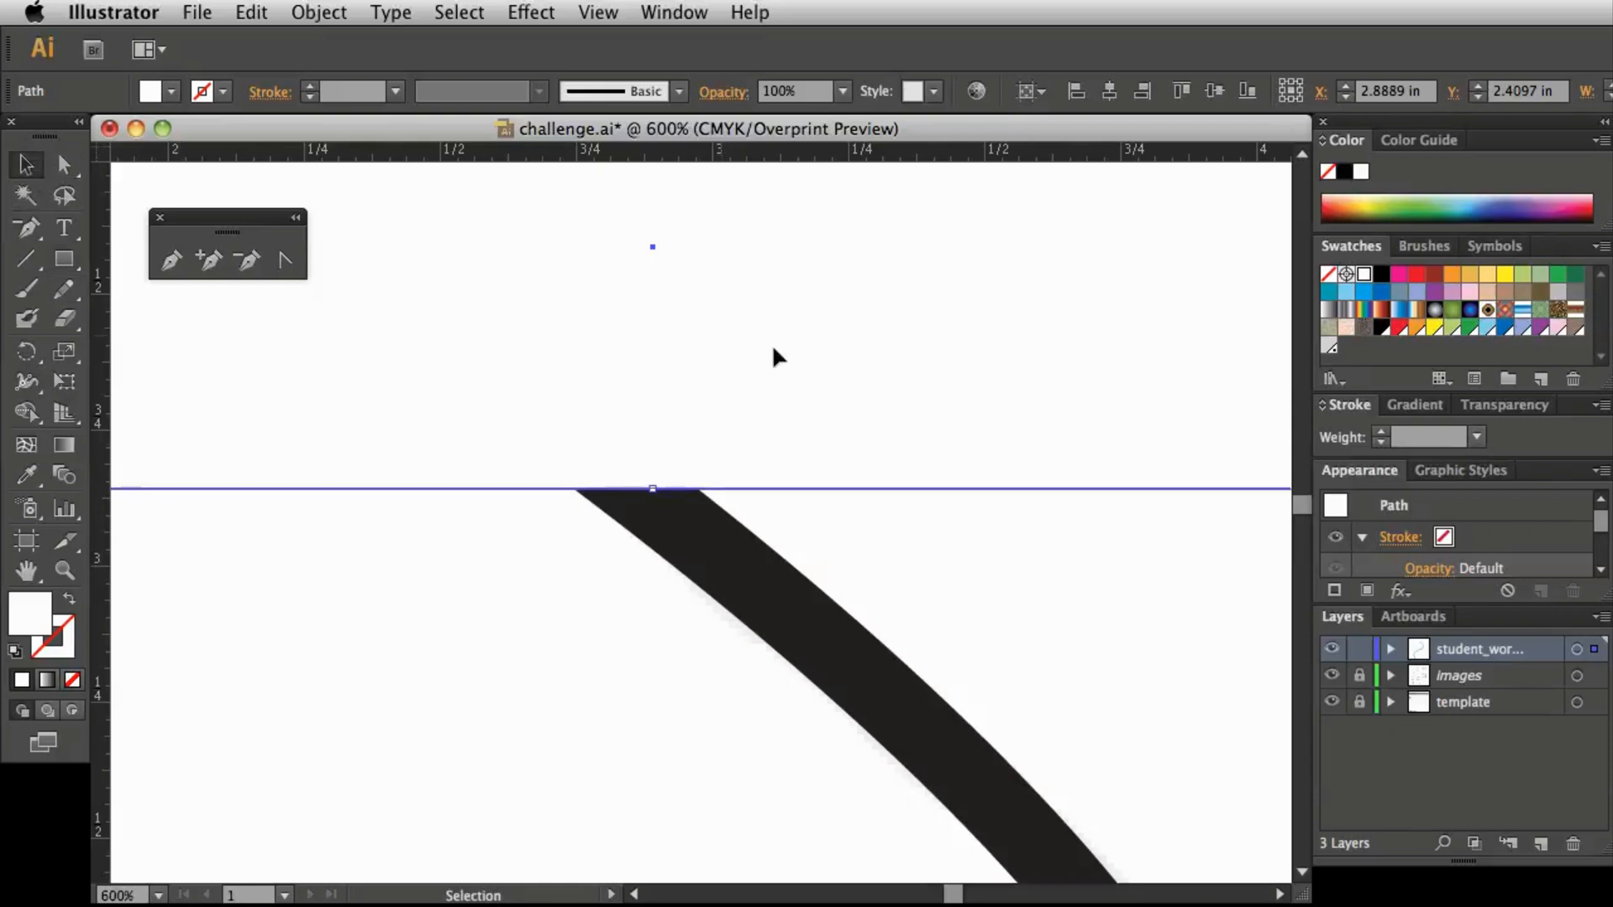
left_click_drag(827, 386, 794, 313)
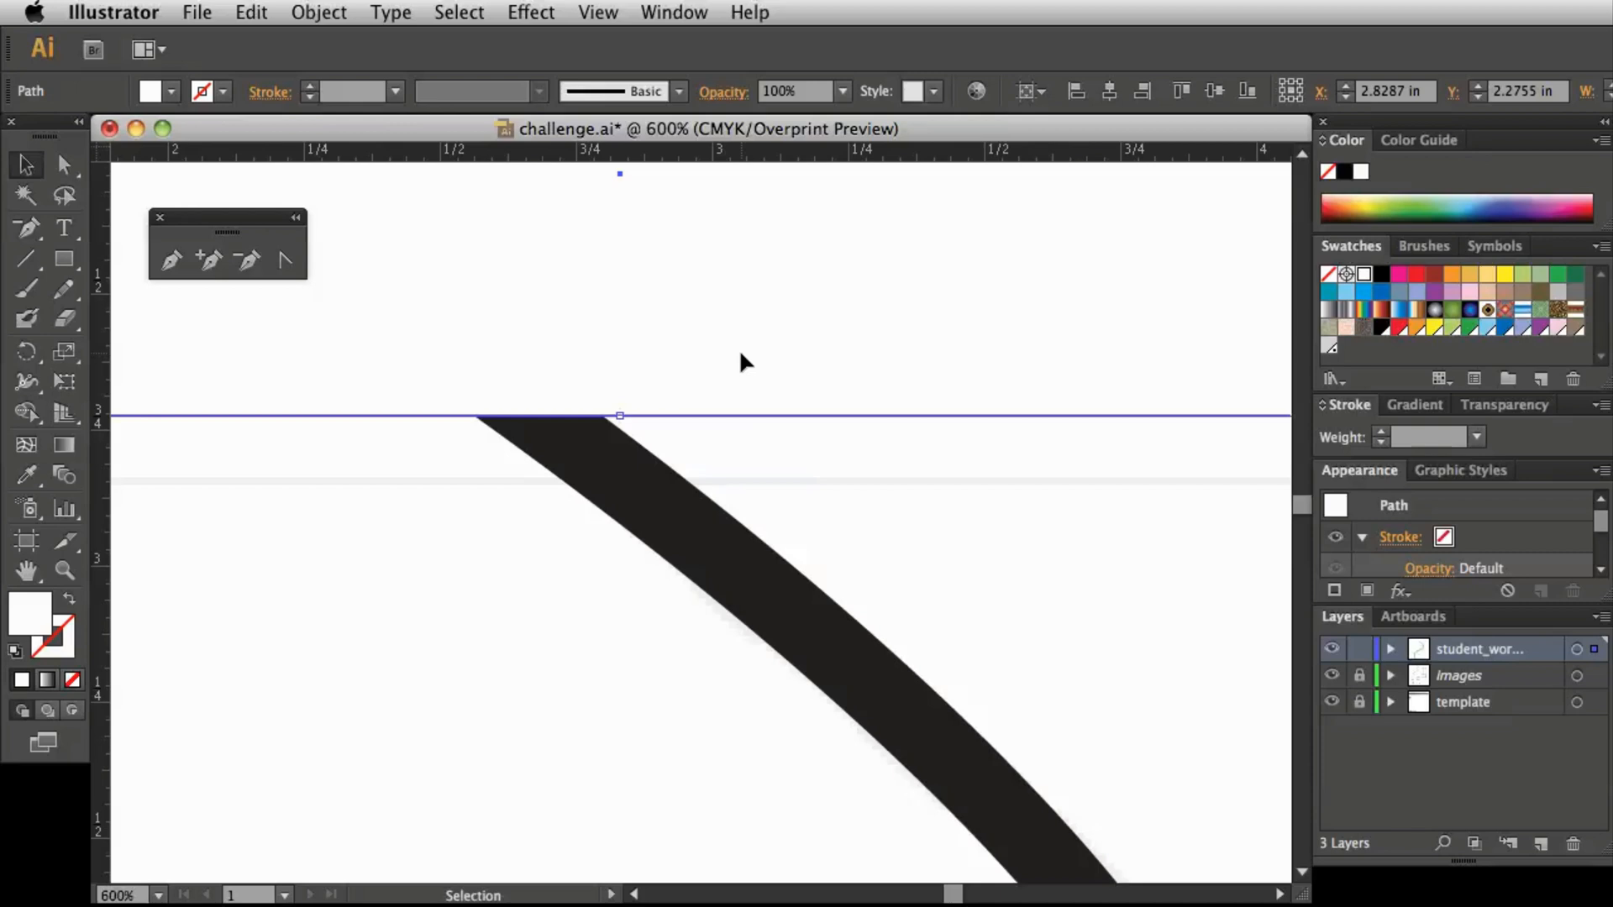
Delete the white rectangle covering the road's upper end
key("super+alt+space")
left_click(644, 375)
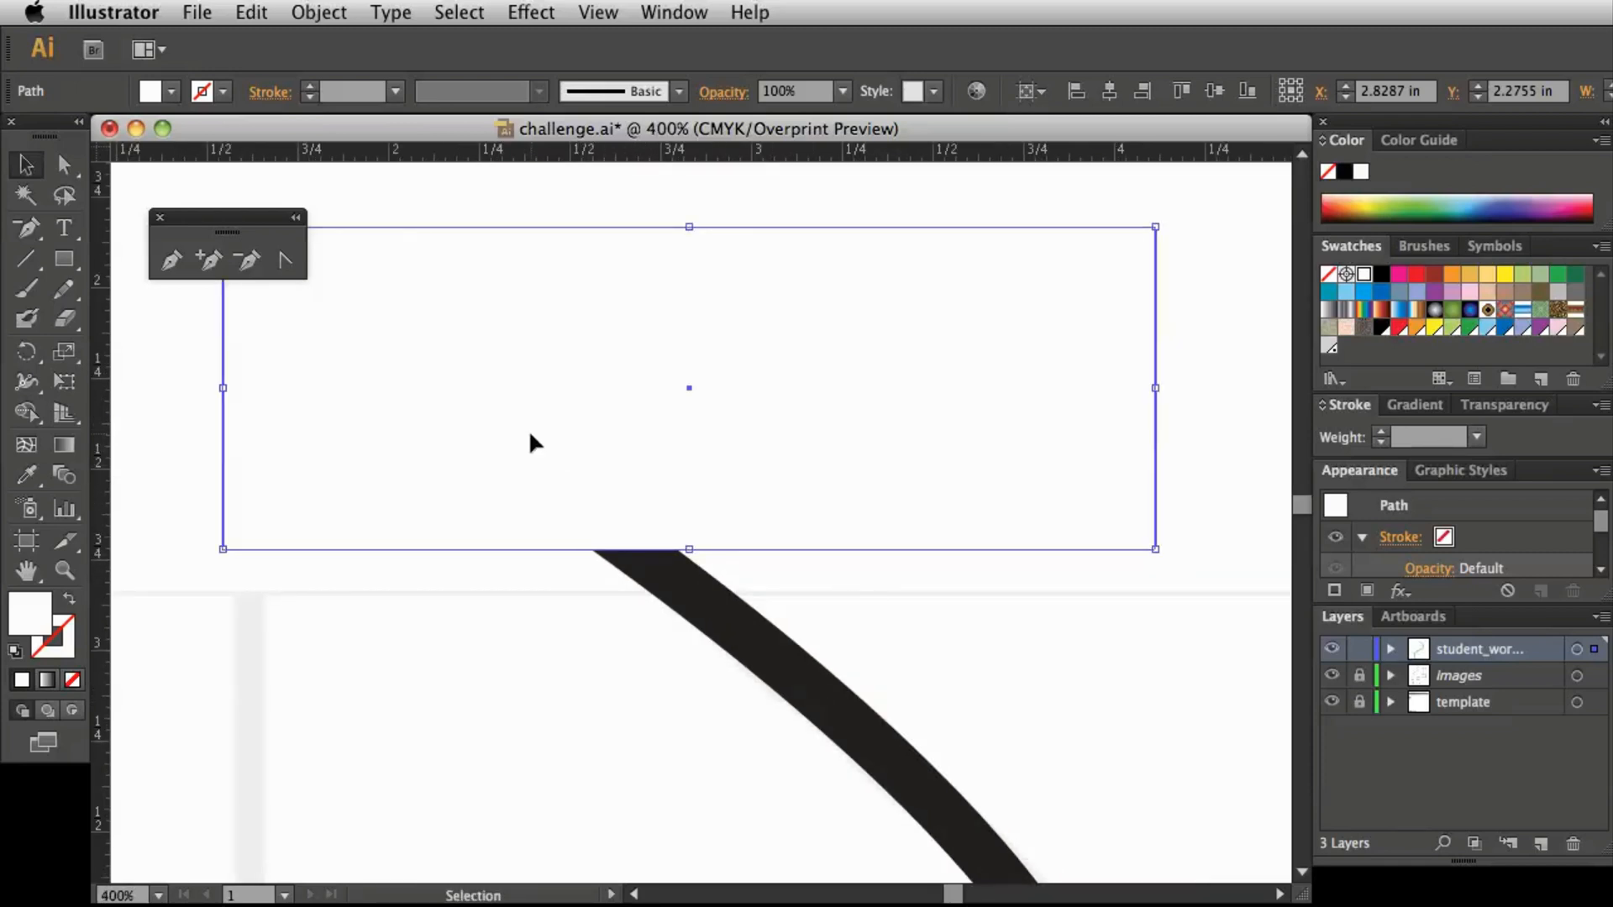
key("Delete")
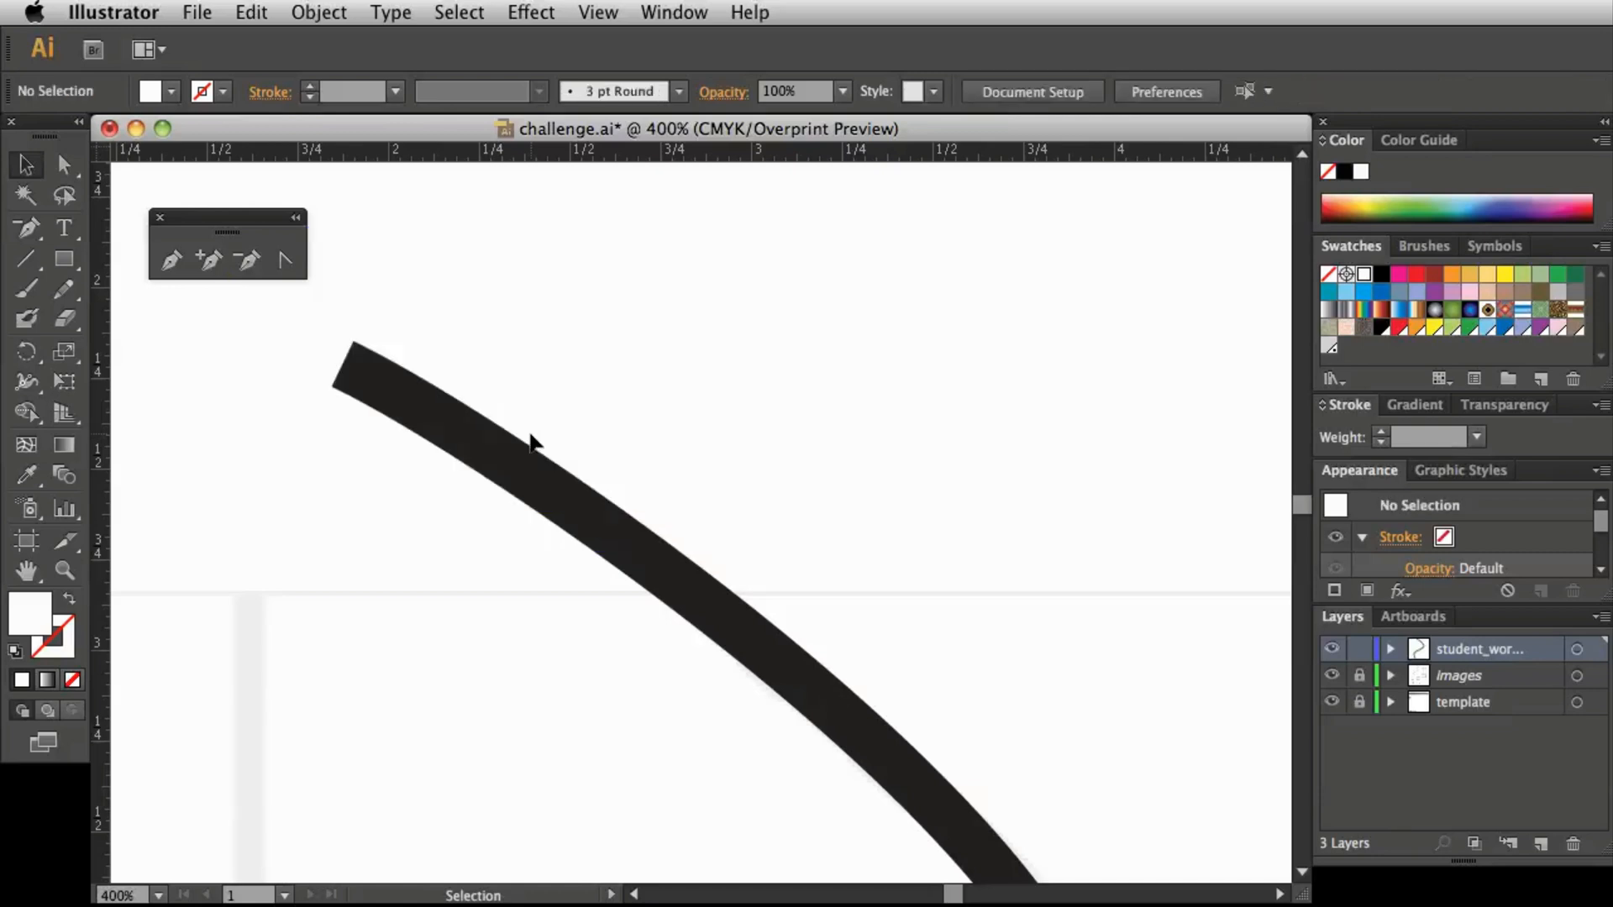
Convert the 10 pt road path into a filled shape with Outline Stroke
left_click(541, 485)
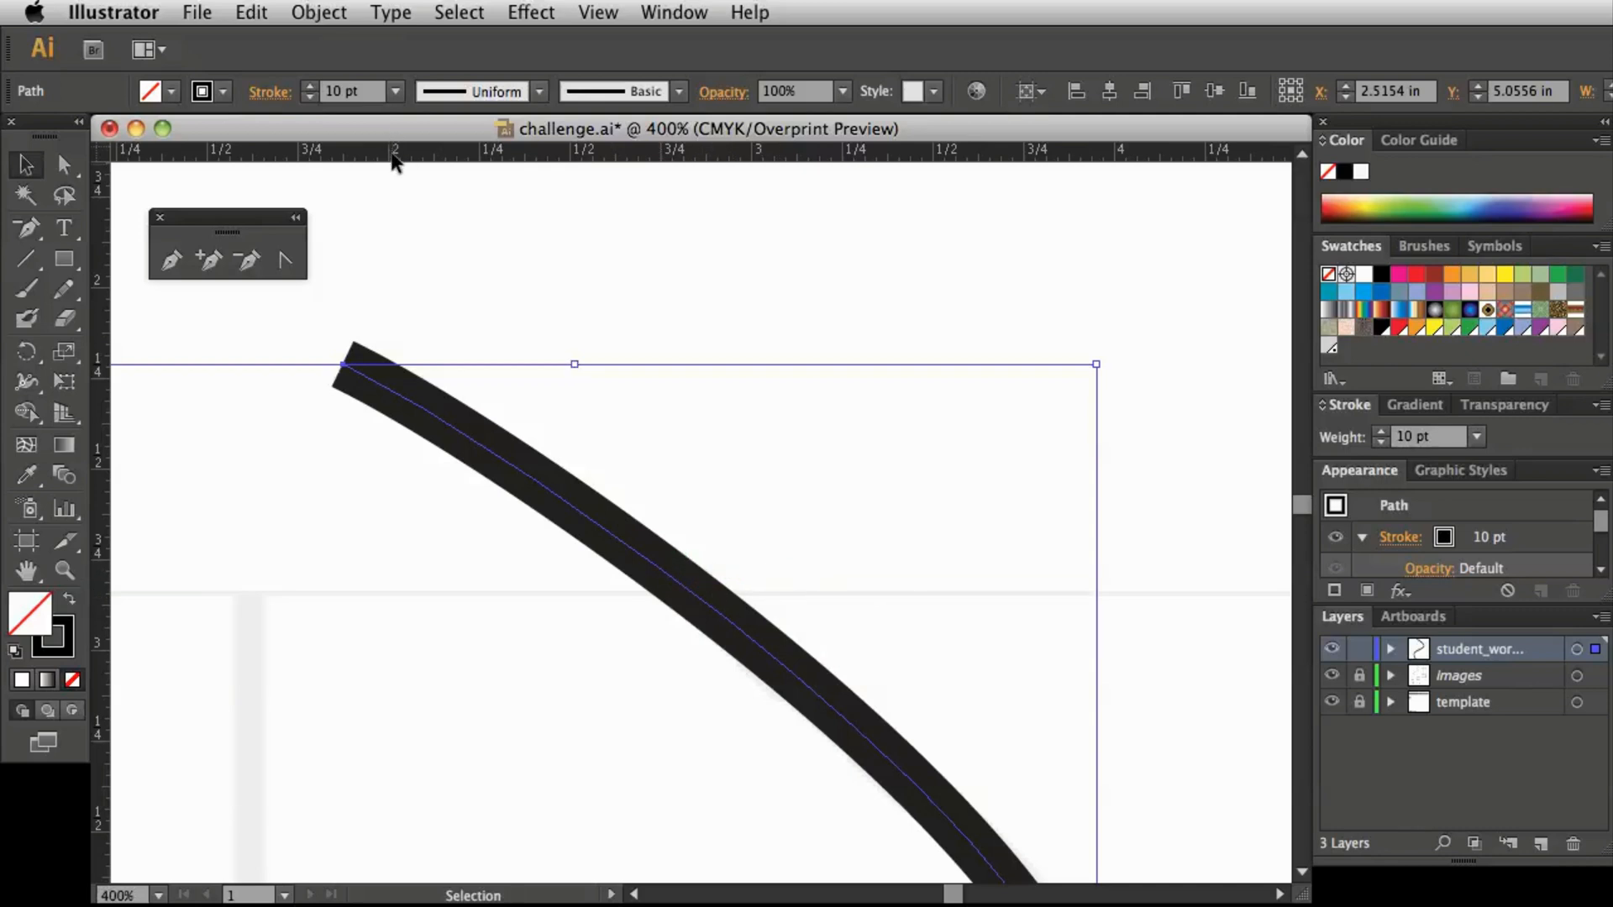
left_click(323, 14)
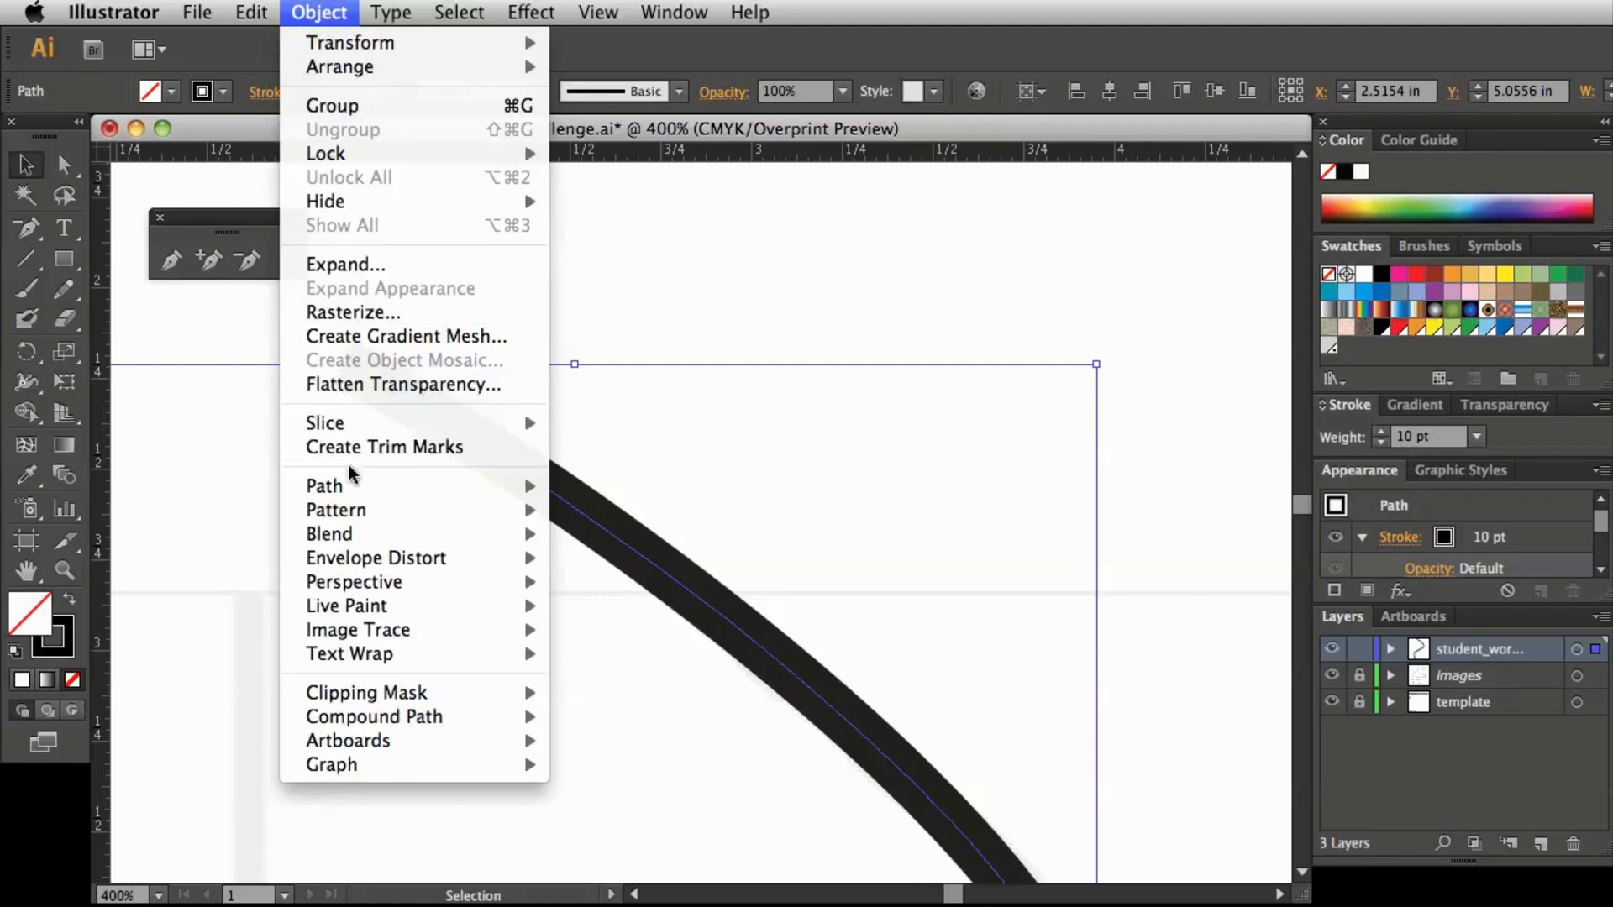
mouse_move(350, 488)
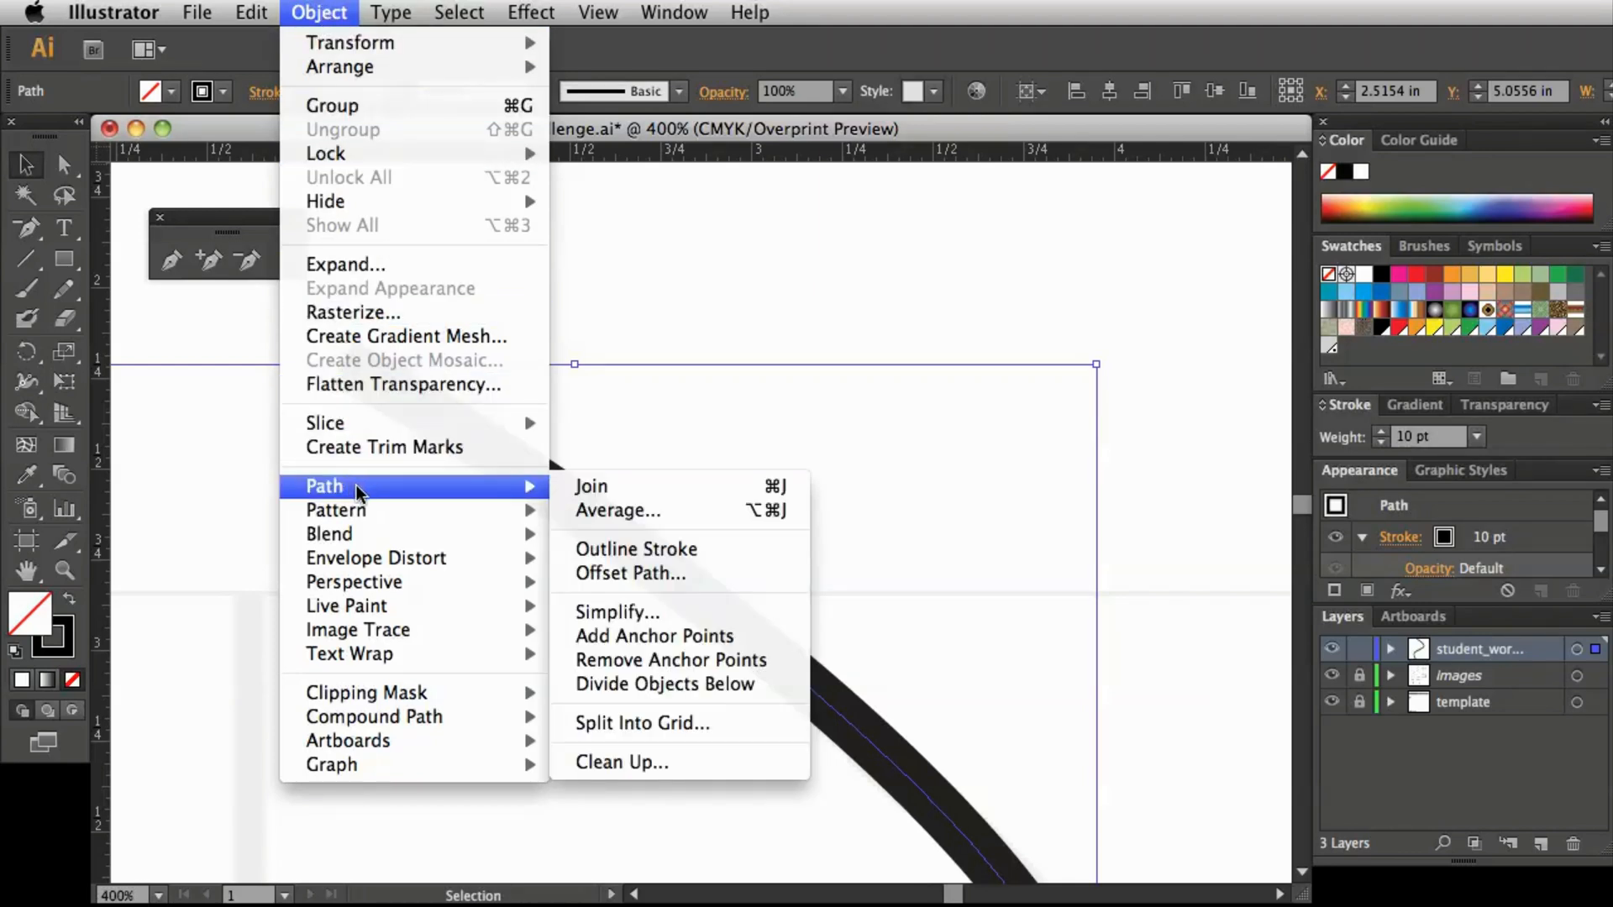
left_click(705, 558)
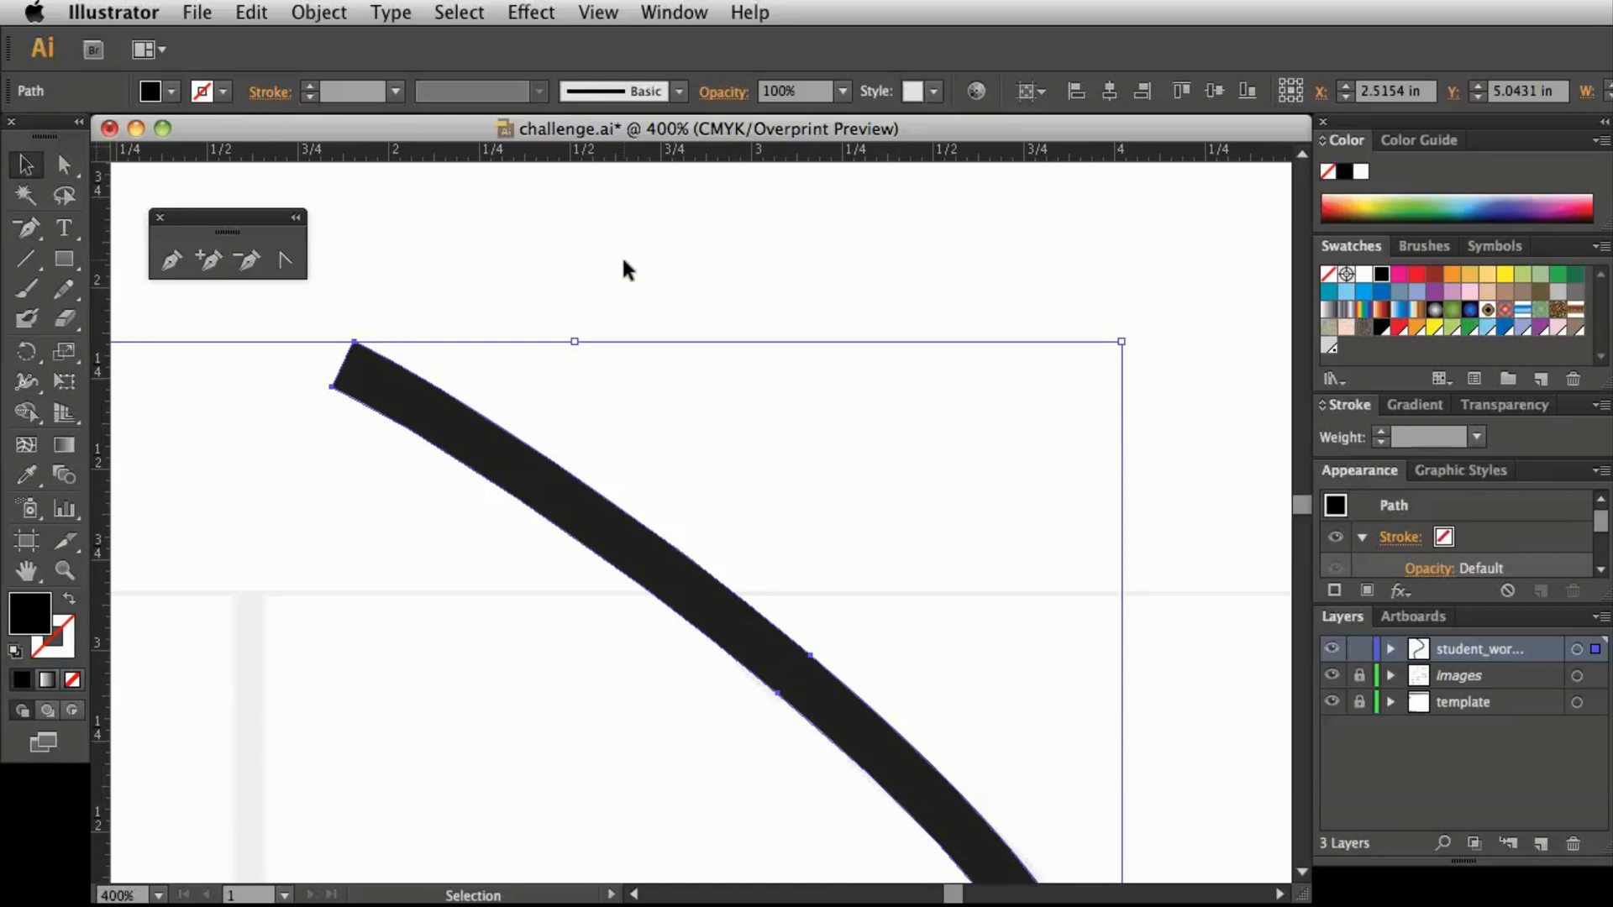
Undo the Outline Stroke on the road and copy the original 10 pt path
left_click(251, 11)
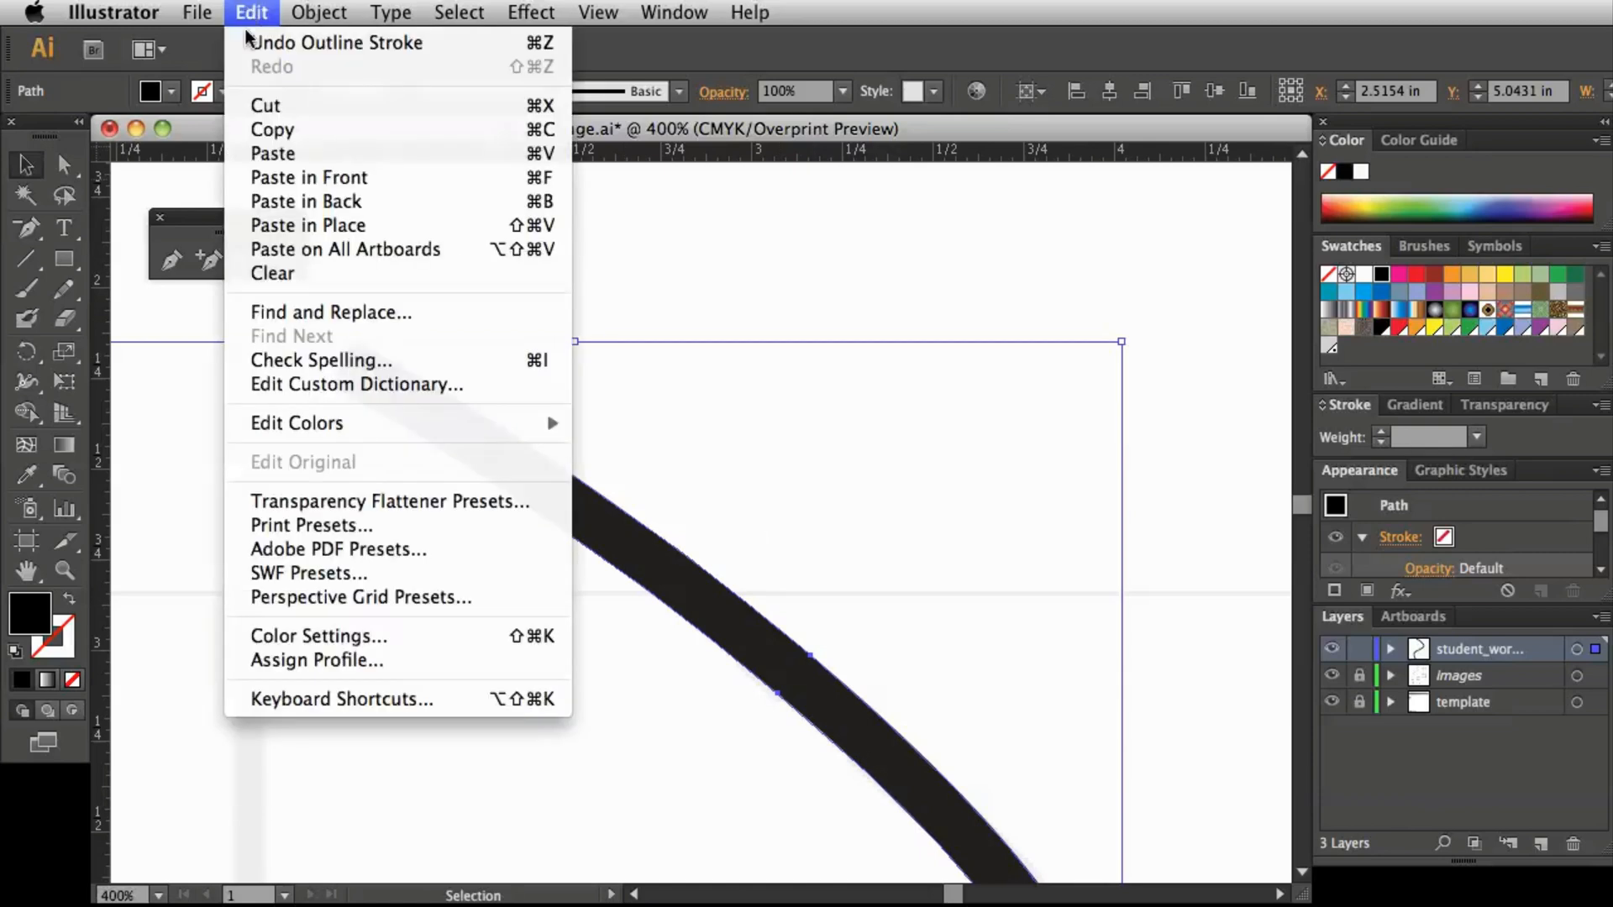
left_click(250, 43)
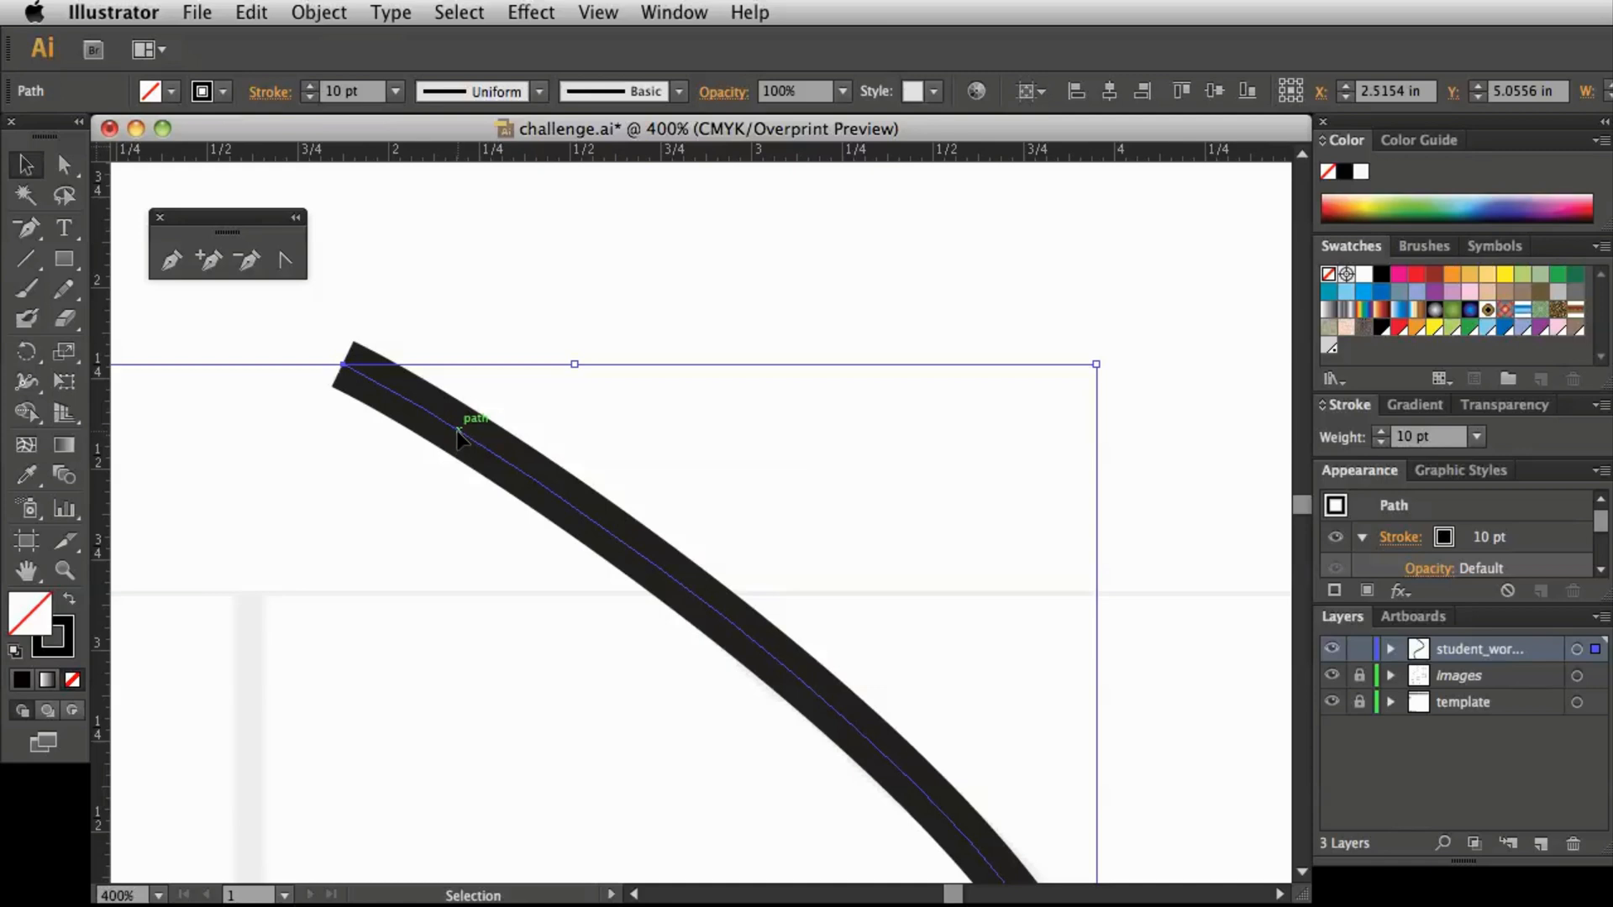
left_click(249, 14)
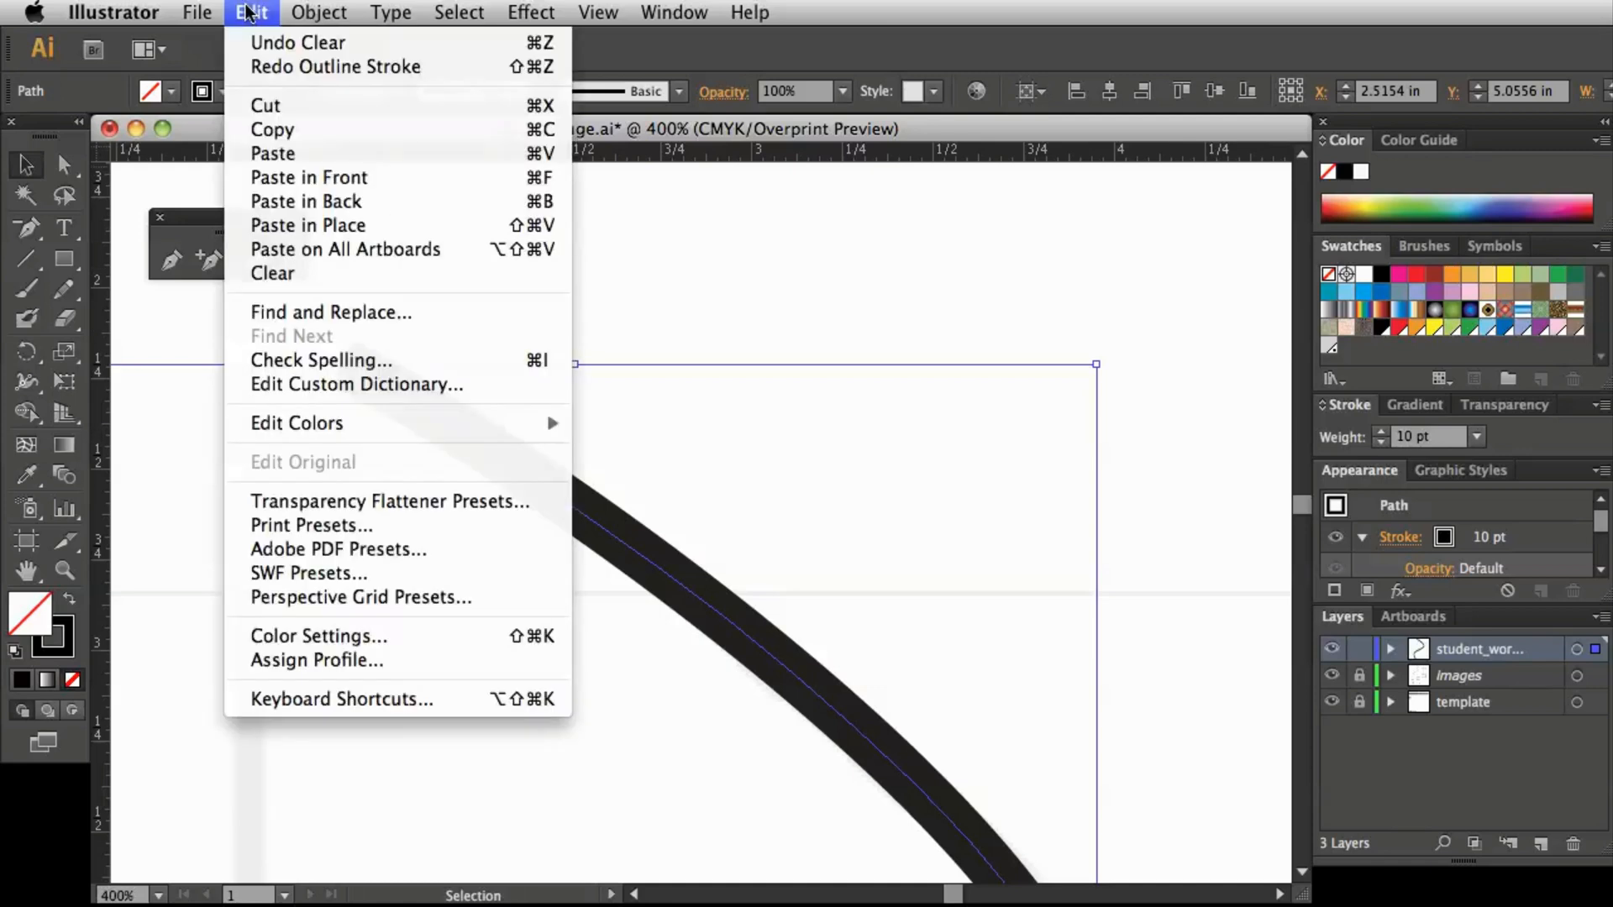
left_click(287, 130)
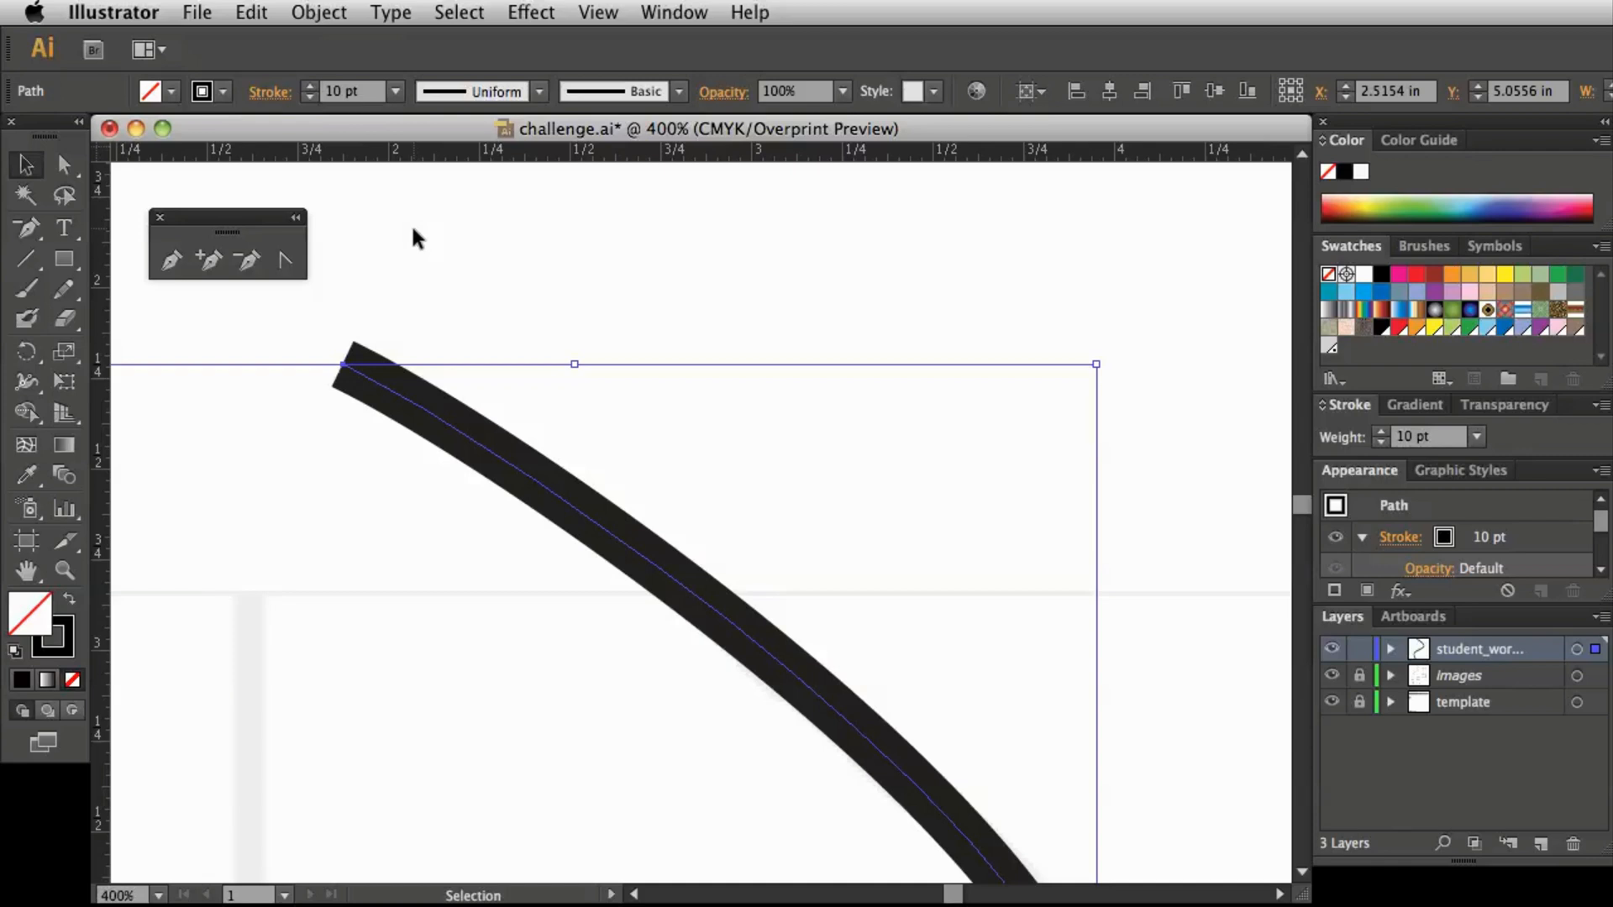
Convert the 10 pt road path into a filled shape with Outline Stroke and deselect it
left_click(309, 10)
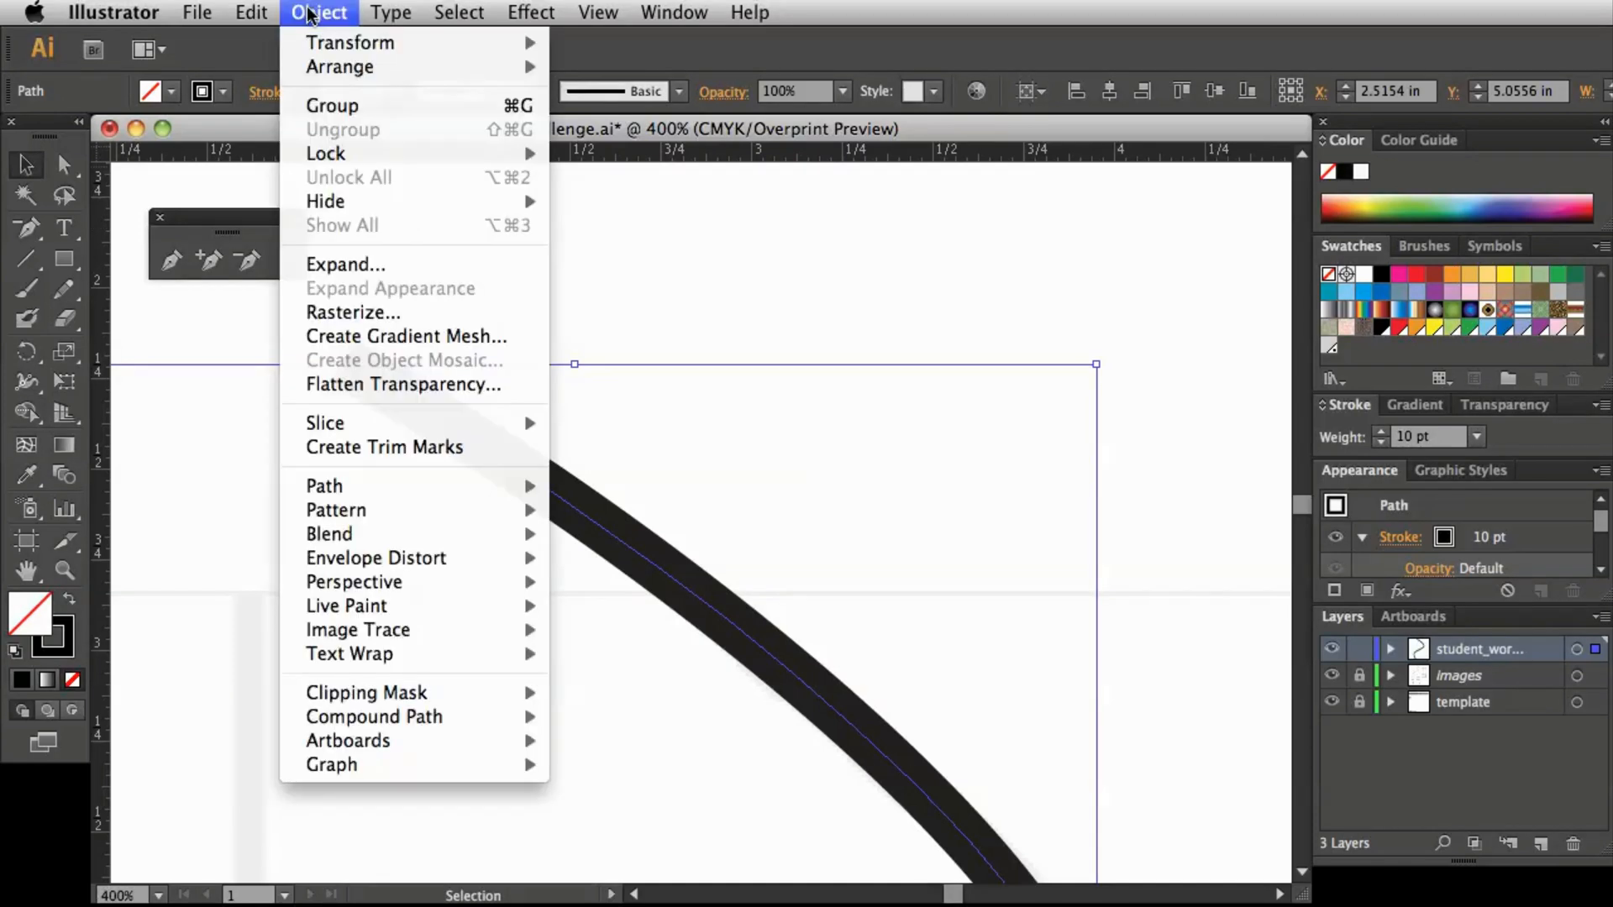
mouse_move(374, 483)
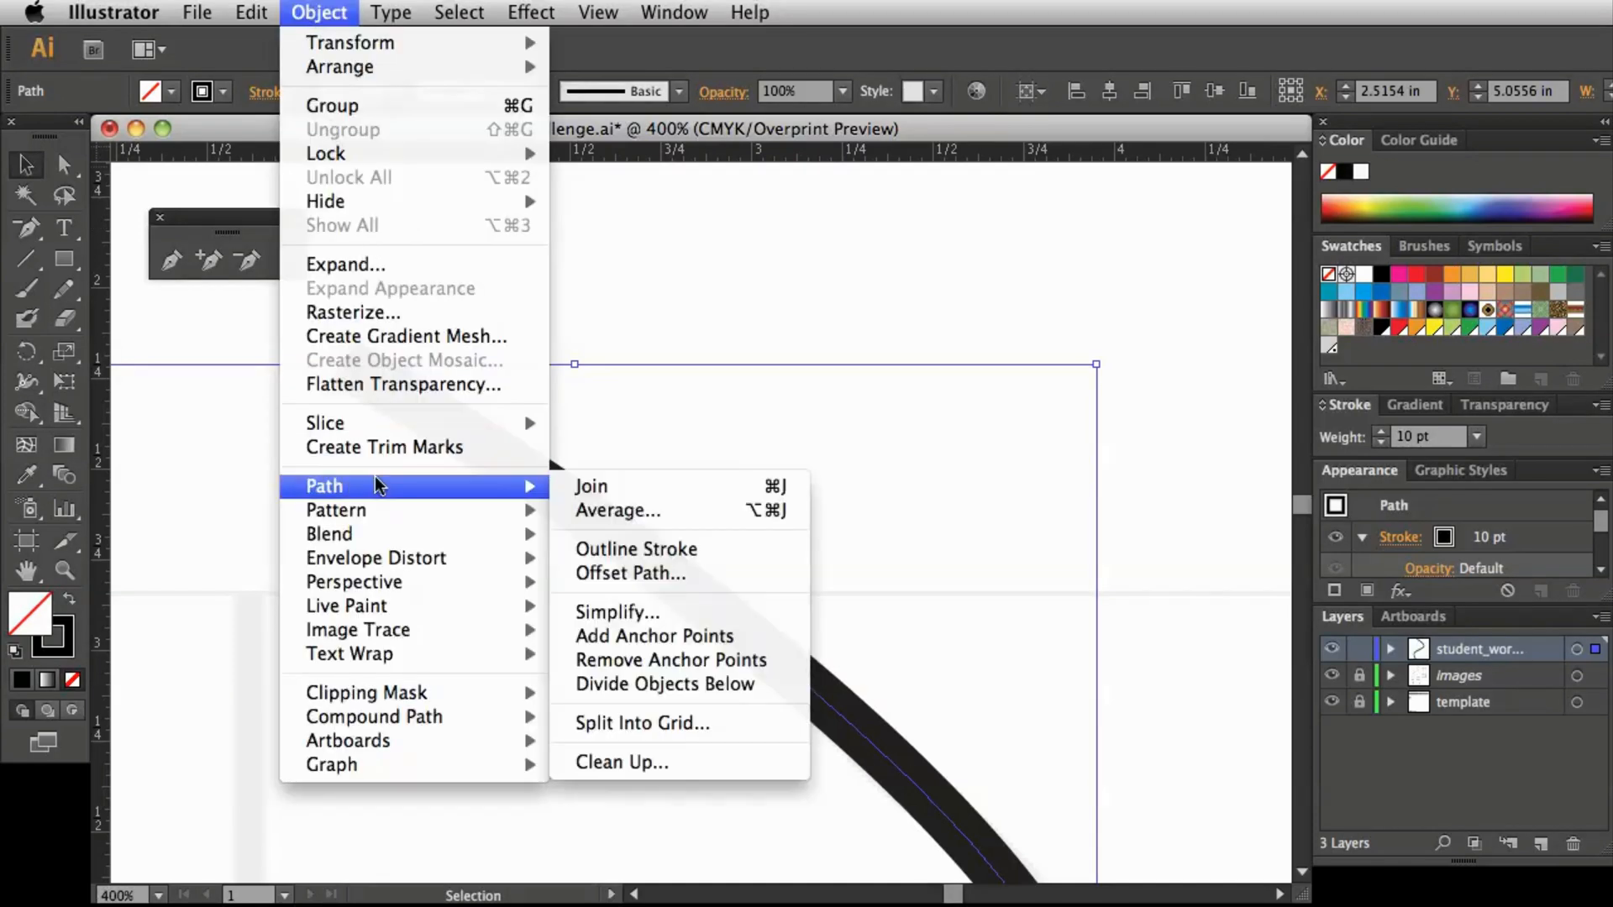
left_click(688, 548)
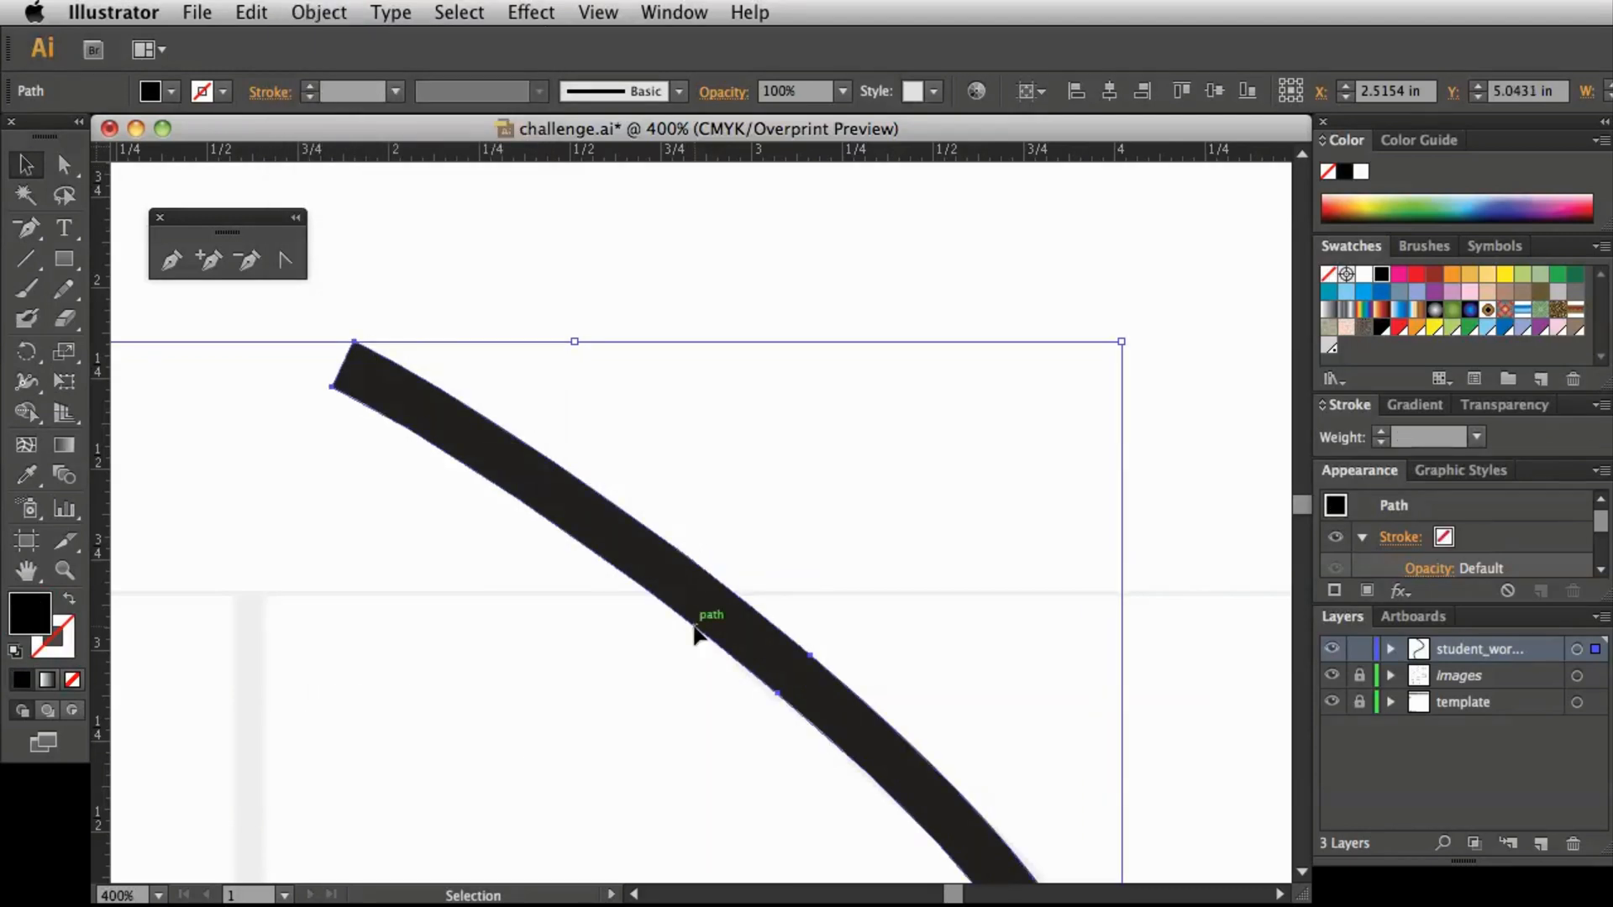
left_click(524, 305)
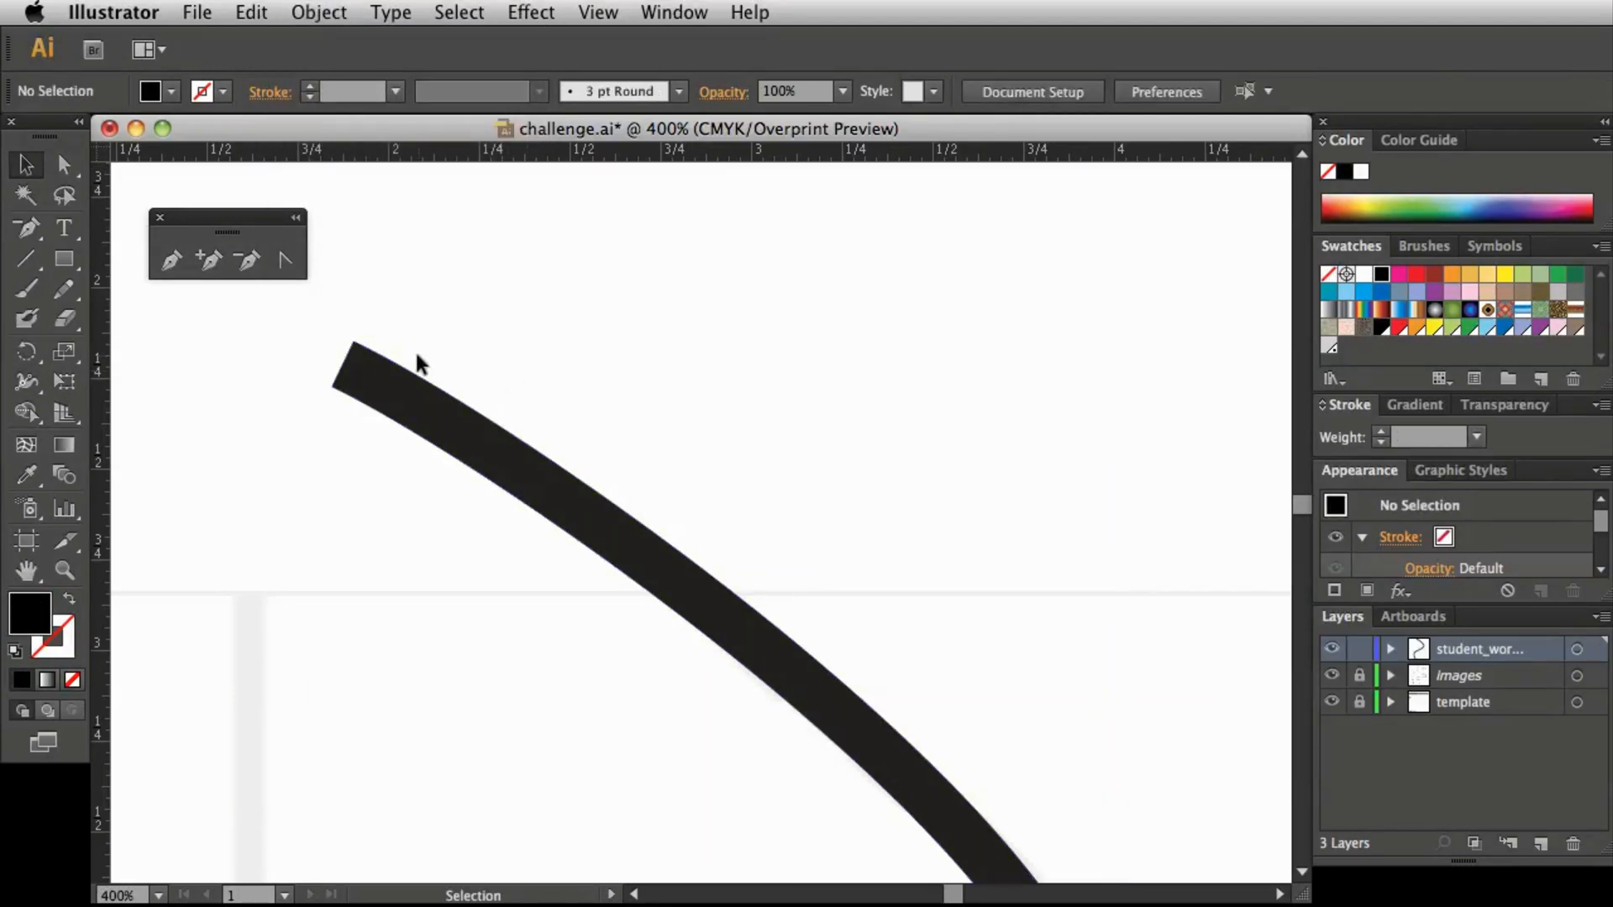
Add an anchor point on each edge of the outlined road where it crosses the map's top border
left_click(686, 627)
left_click(681, 532)
left_click(695, 590)
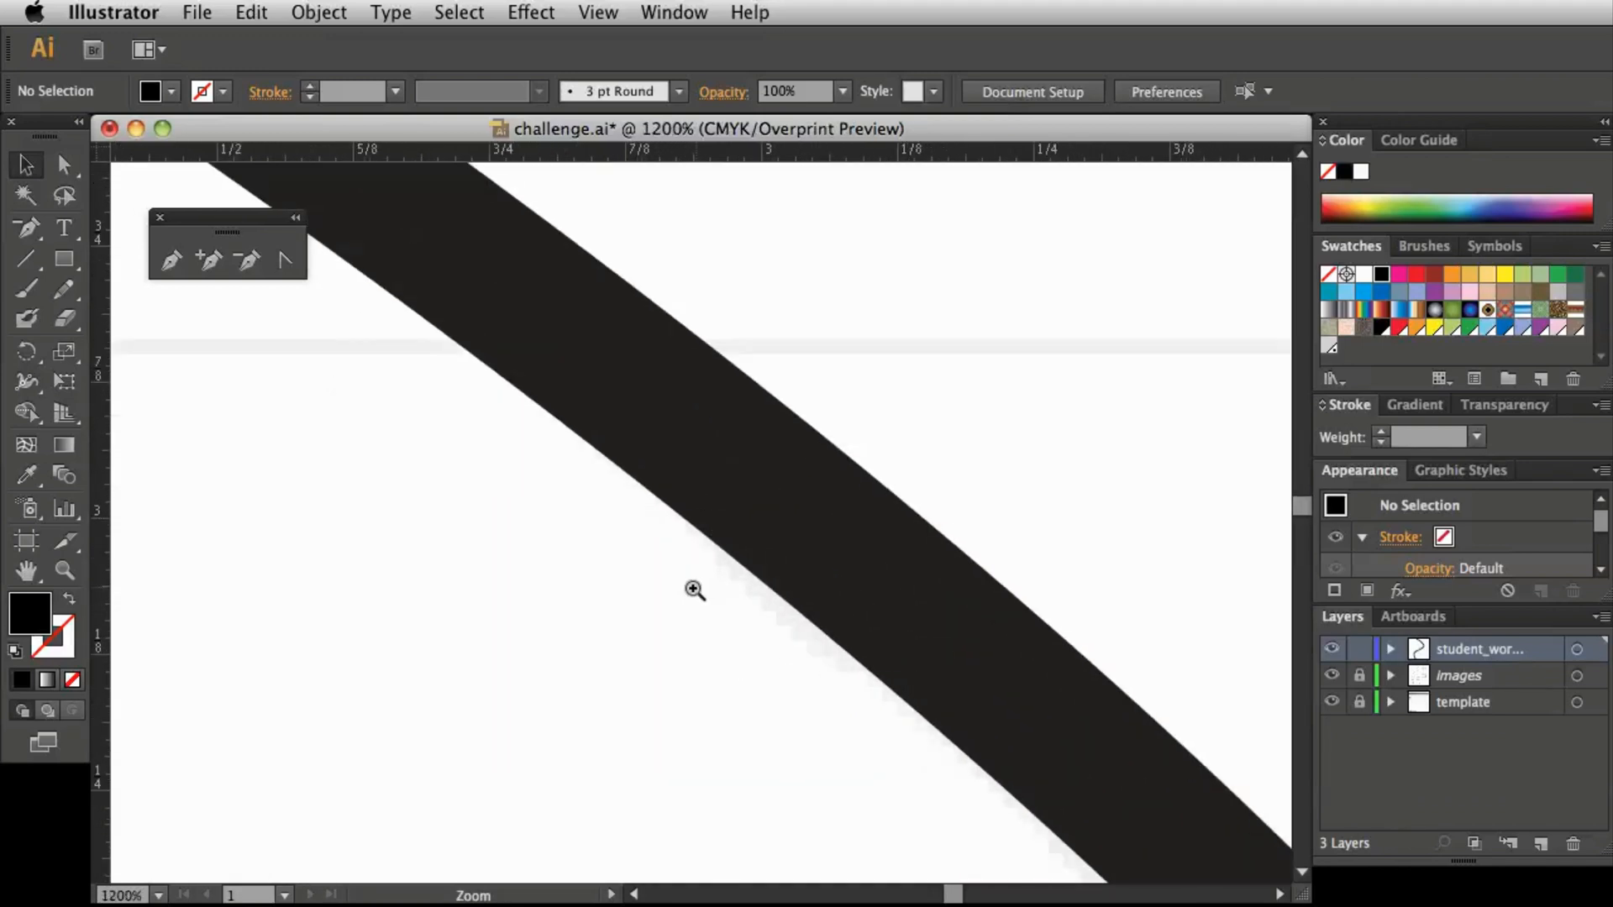
left_click_drag(694, 591, 811, 738)
left_click(753, 524)
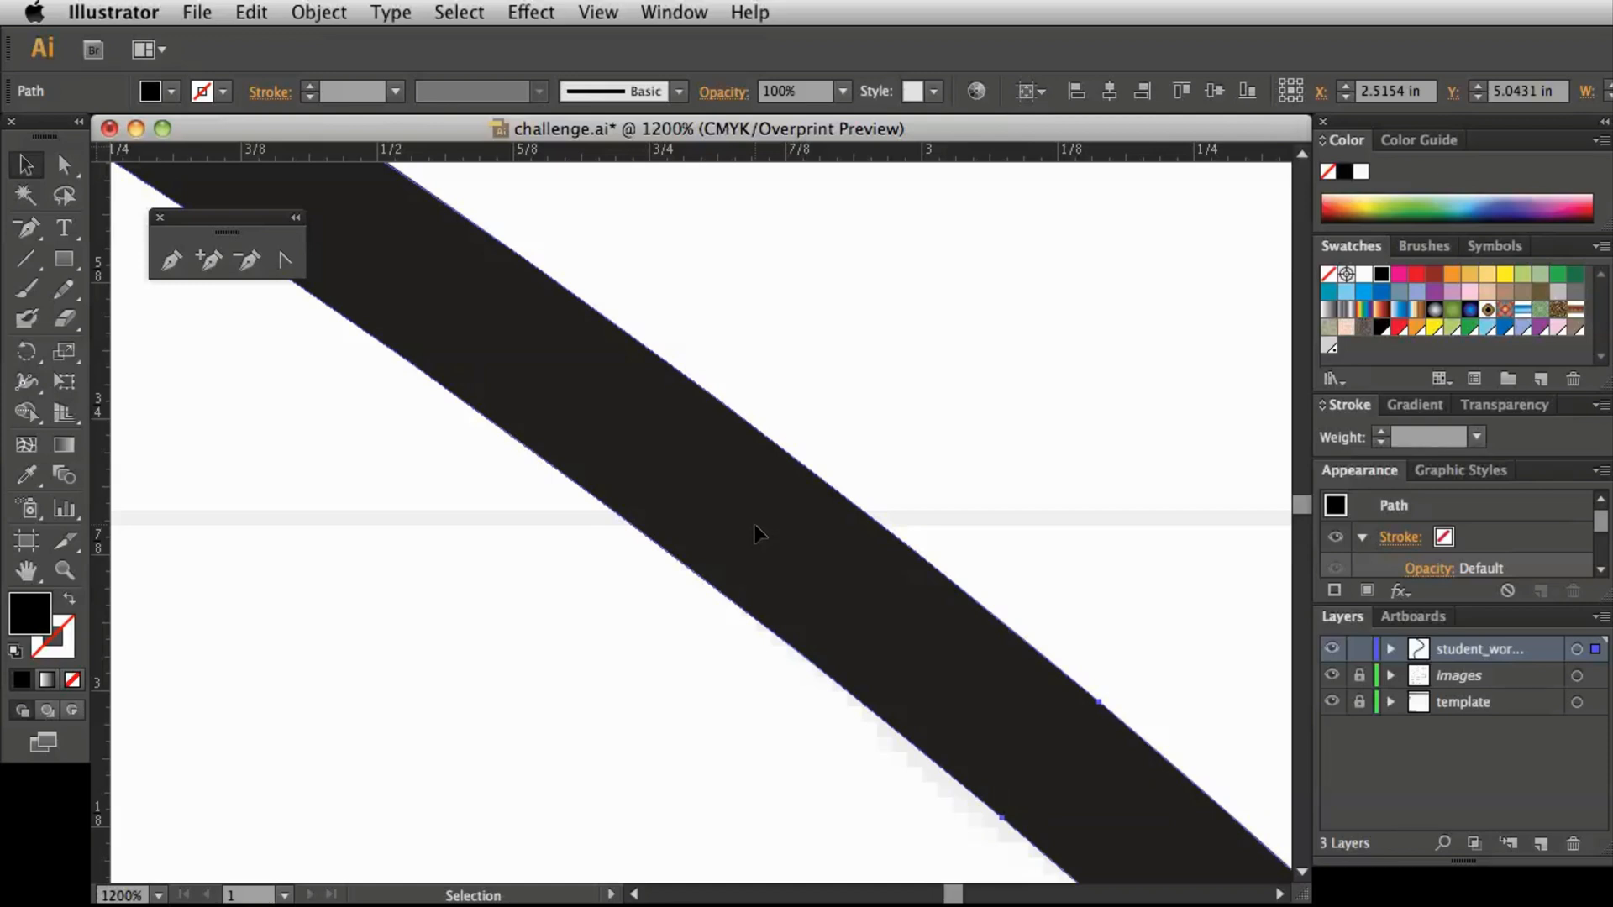
left_click(208, 260)
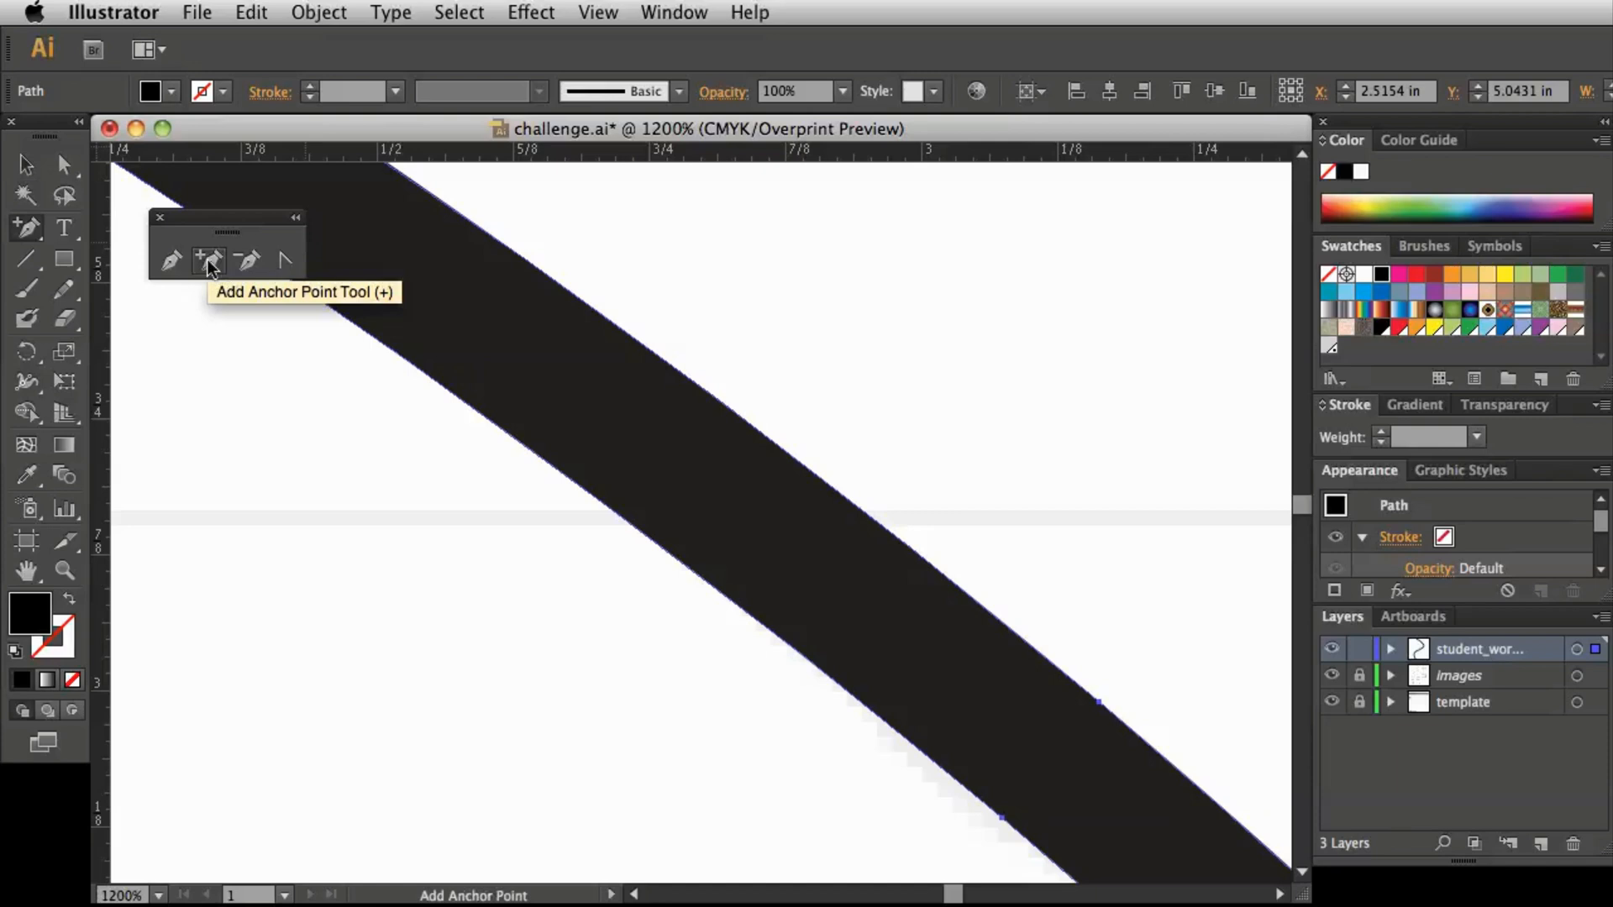
left_click(627, 522)
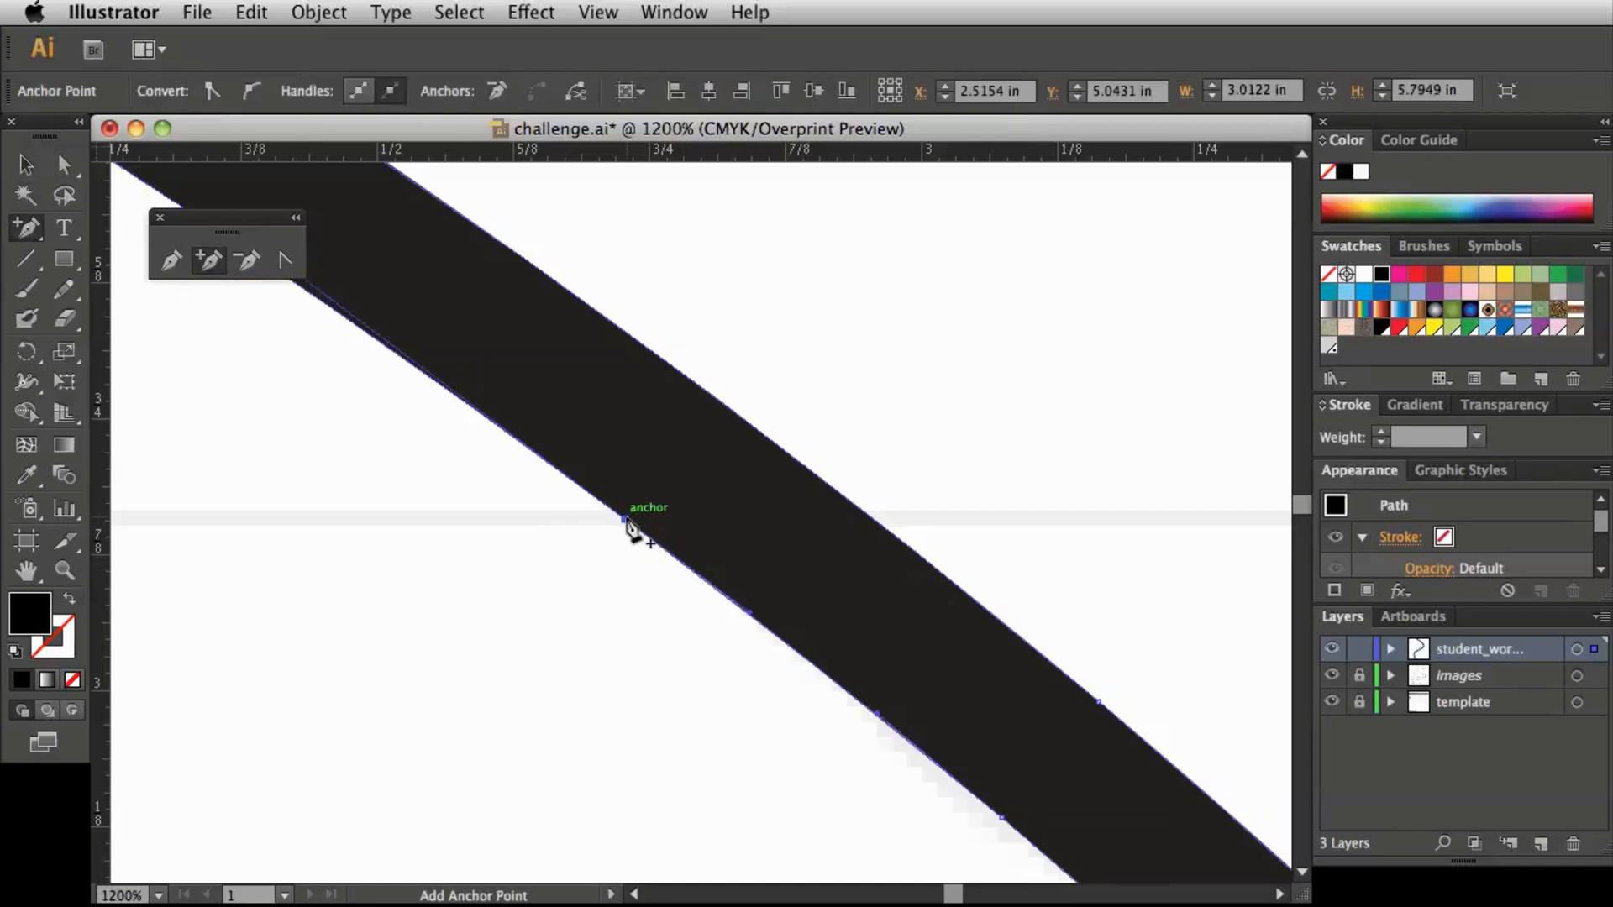
left_click(871, 519)
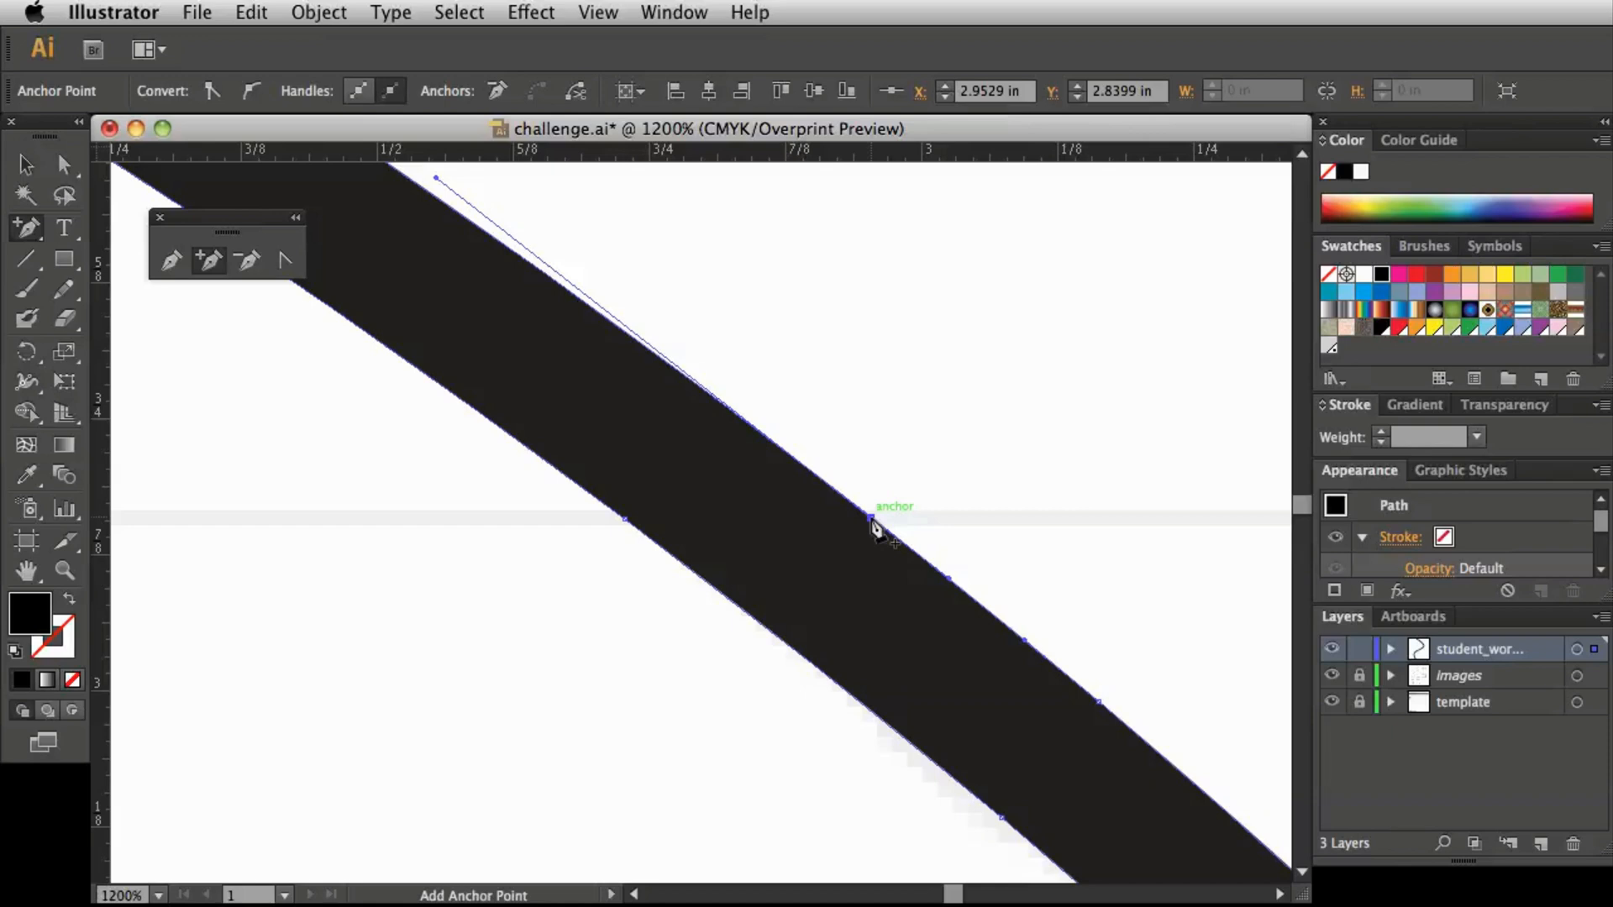
Delete the two corner anchor points at the road's excess end above the map's top border
key("space")
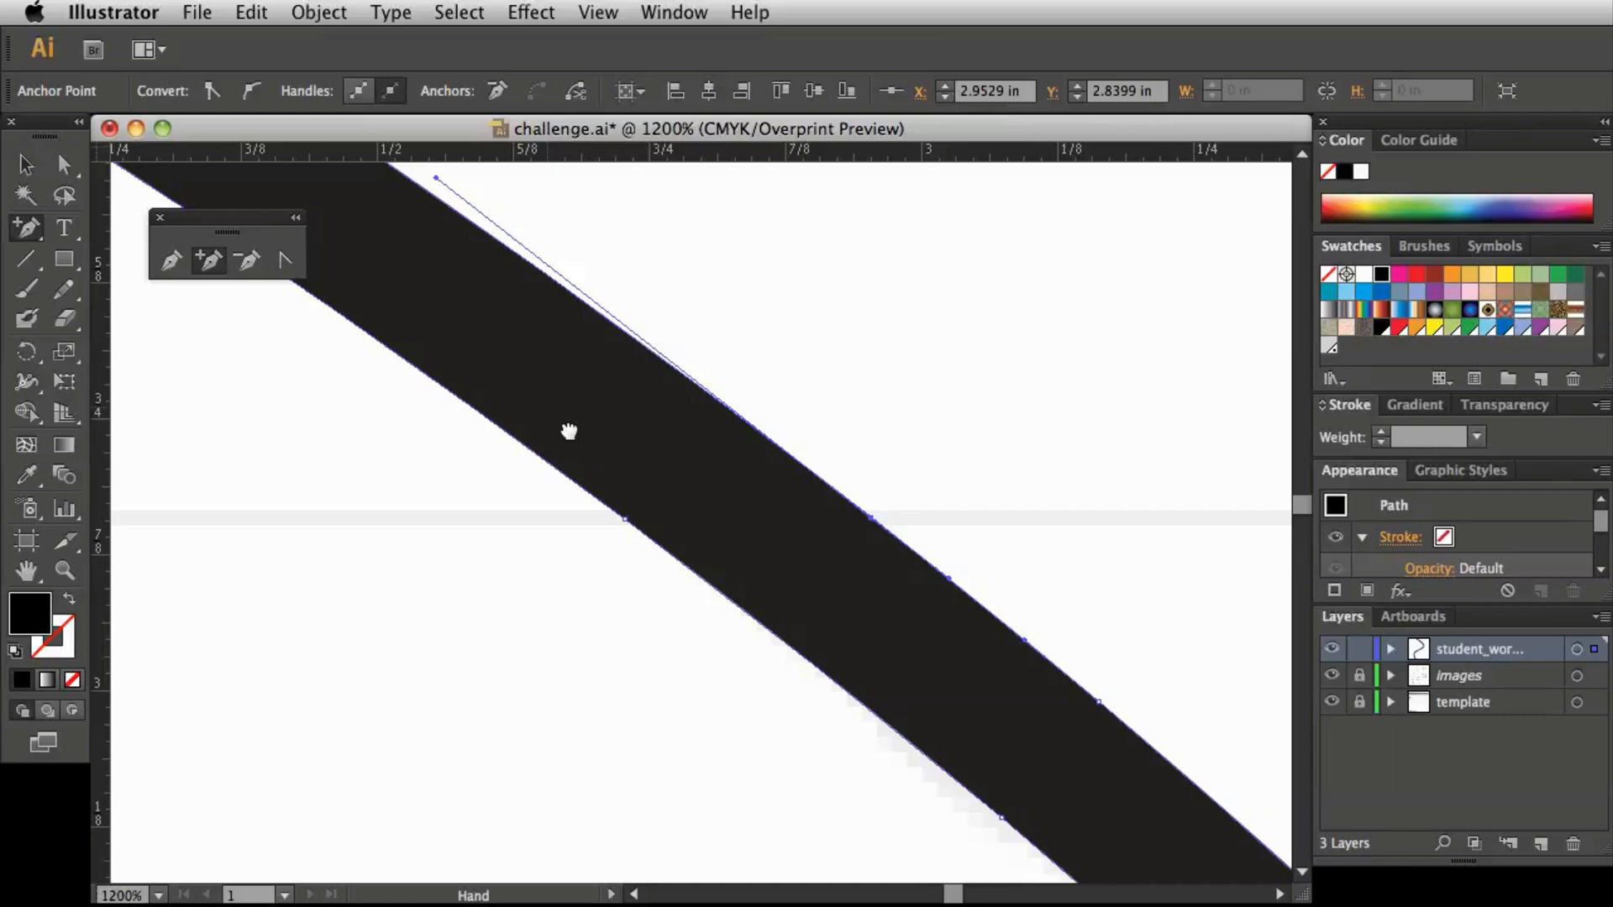
left_click_drag(566, 429, 1127, 850)
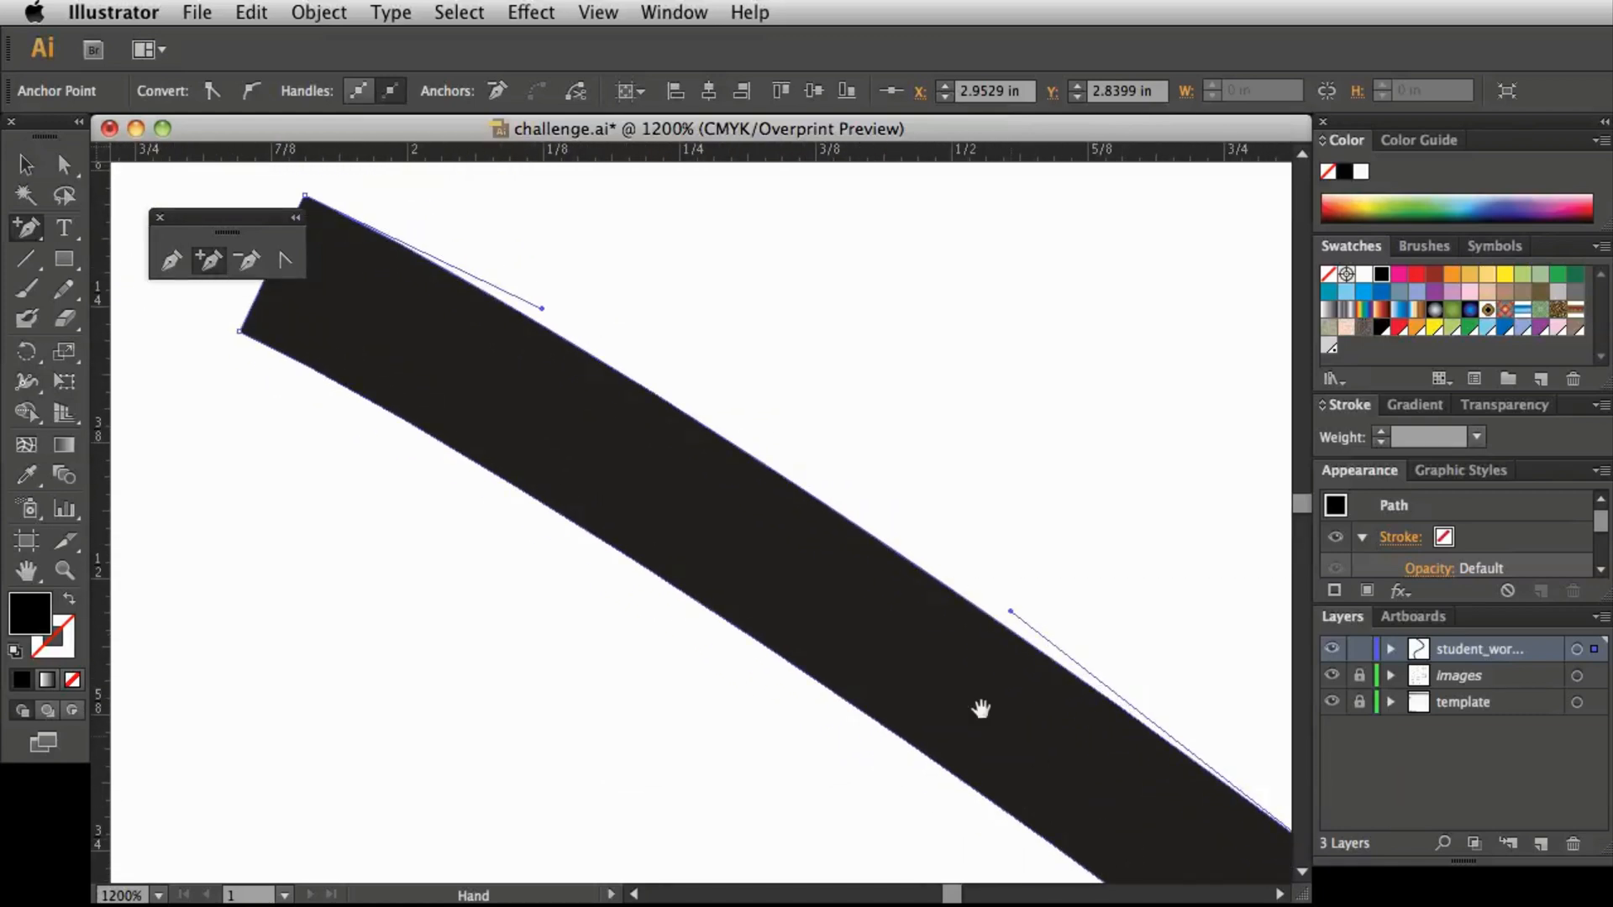
left_click_drag(866, 628, 939, 648)
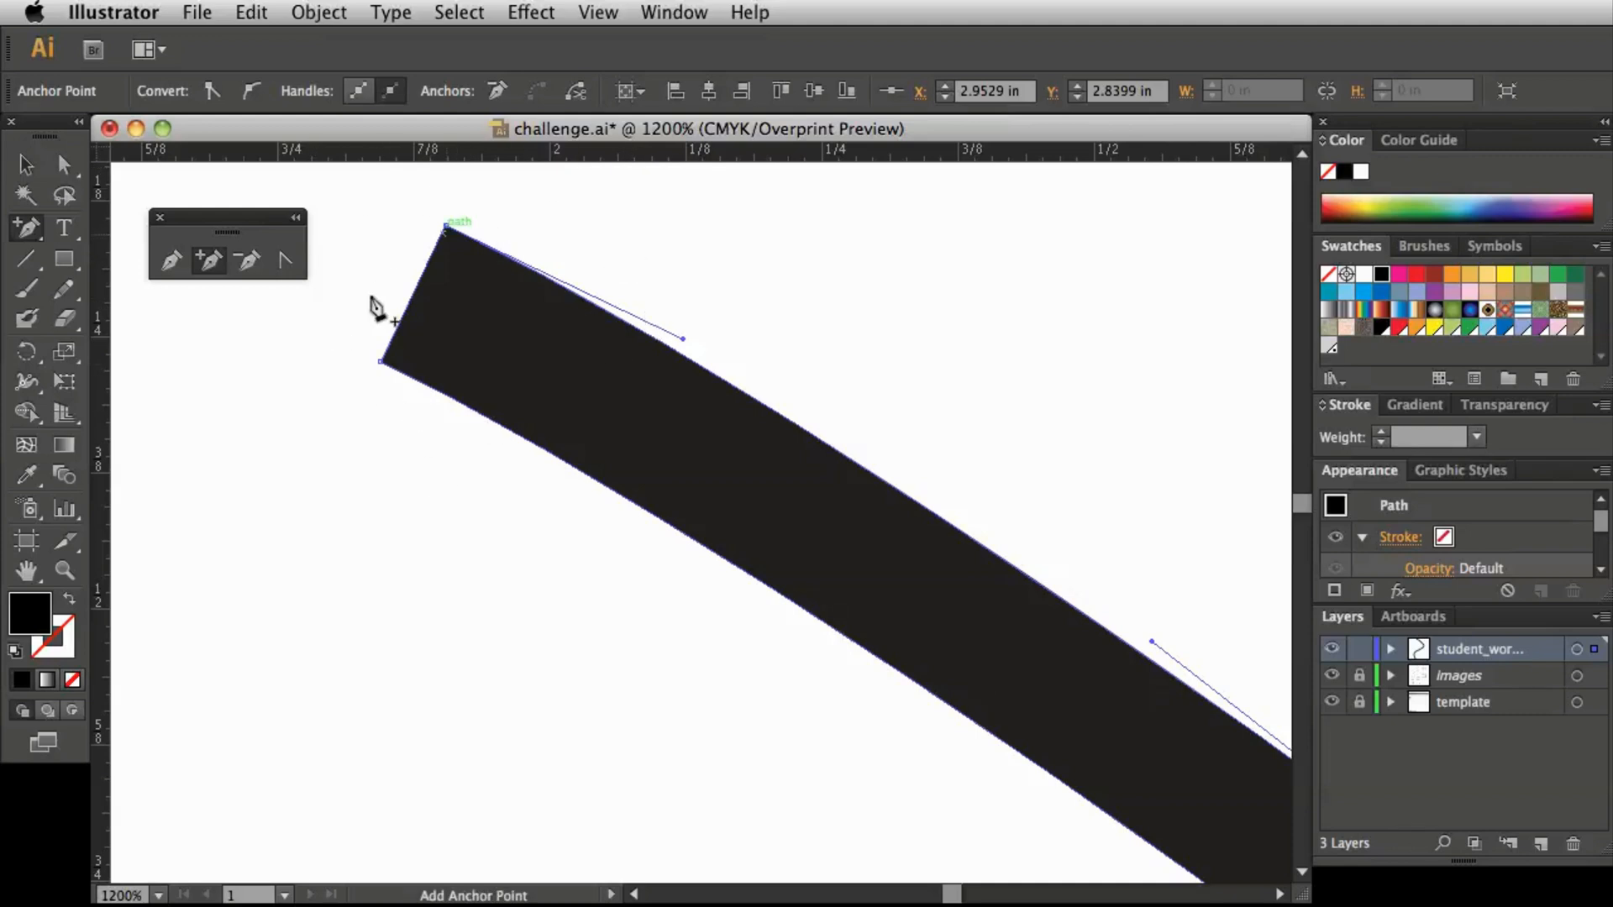
left_click(256, 265)
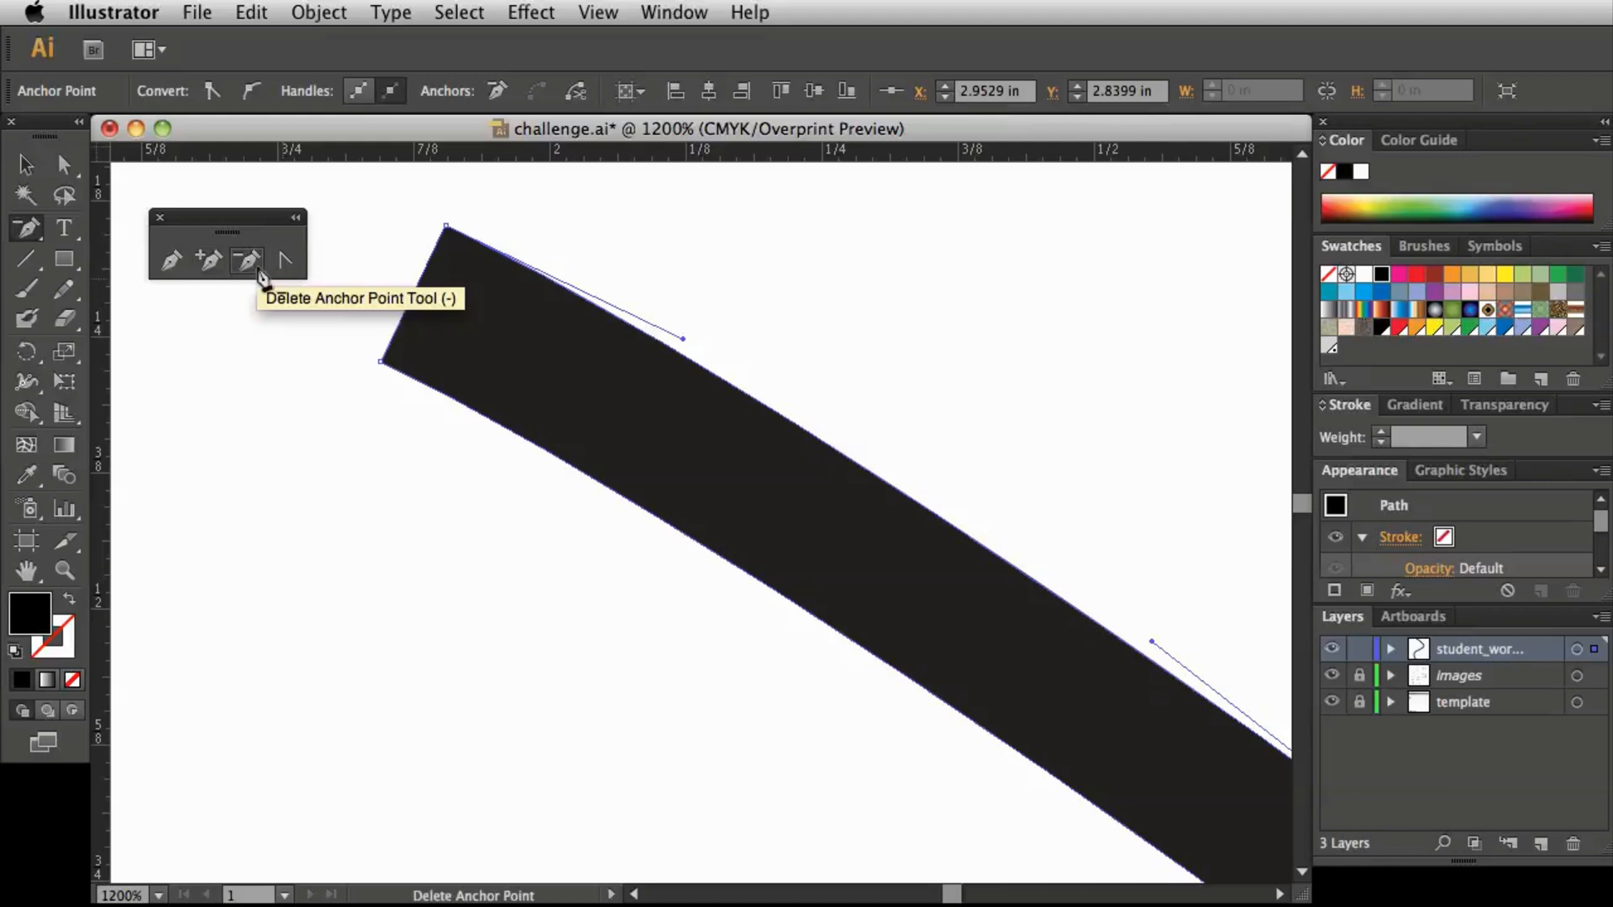
left_click(446, 226)
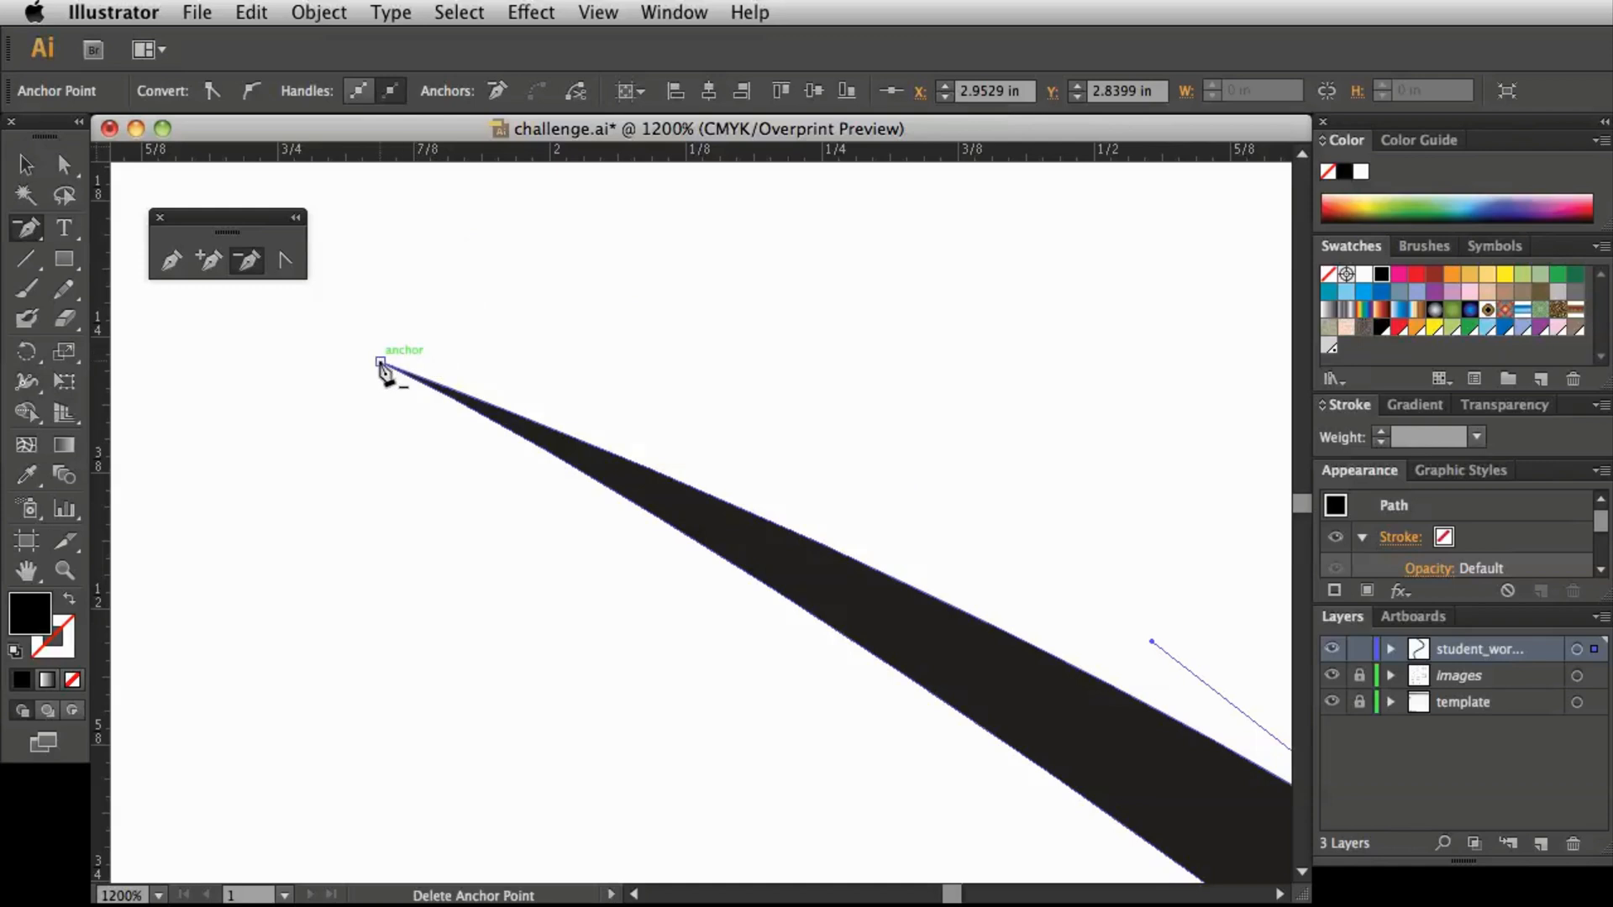
left_click(380, 363)
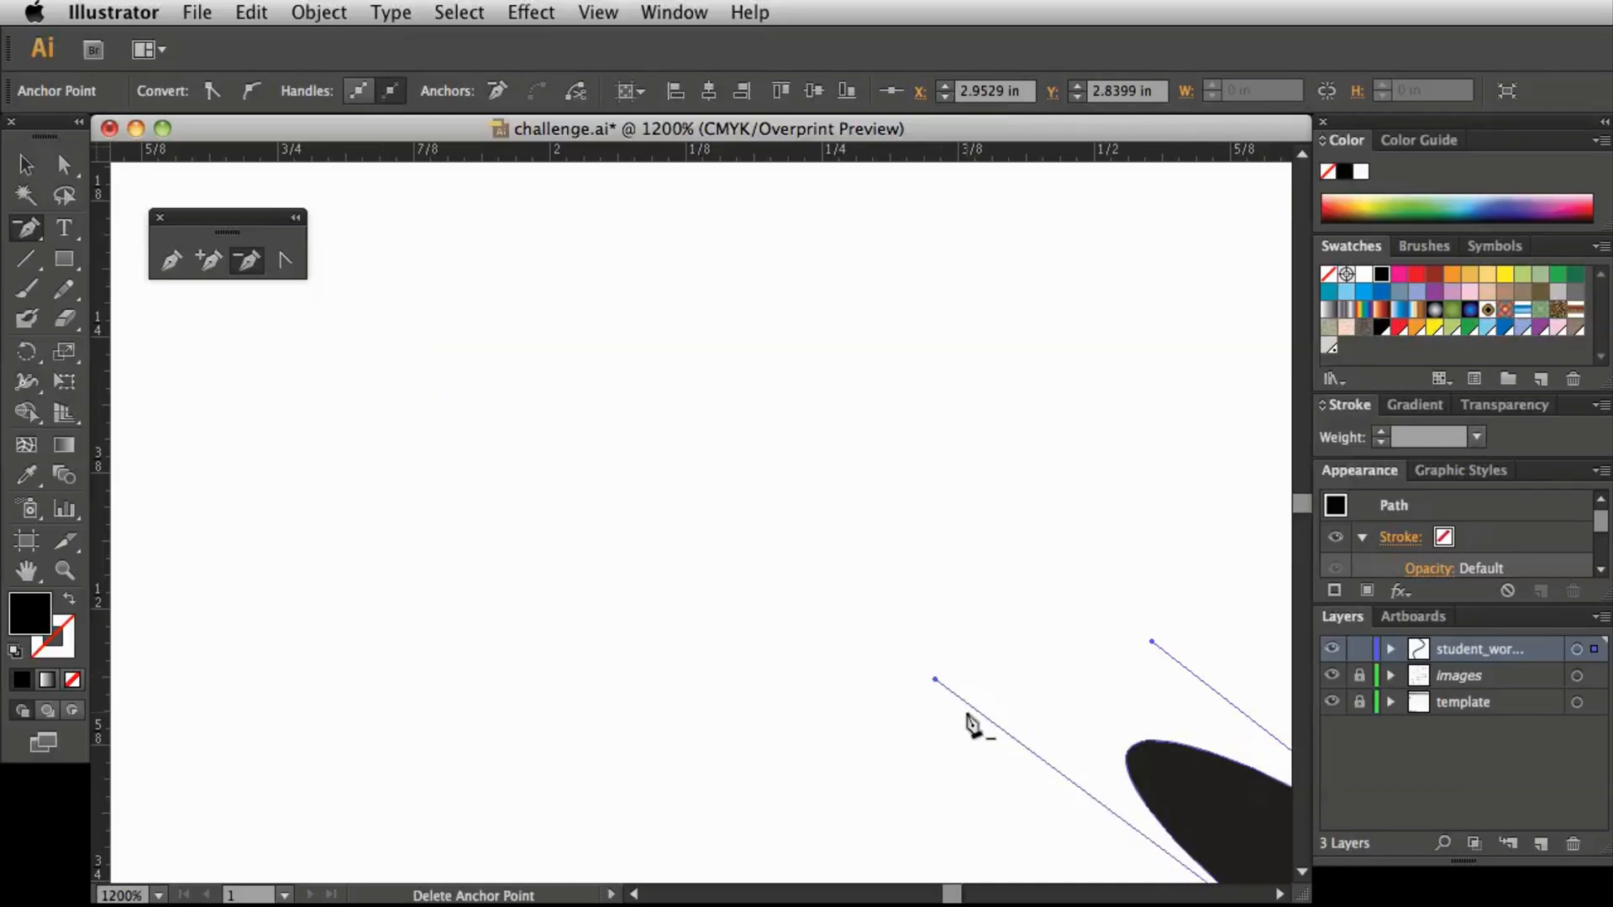
Try to reshape the road's rounded end by moving the left border anchor's handle with Direct Selection, and undo the move
left_click_drag(999, 691, 479, 378)
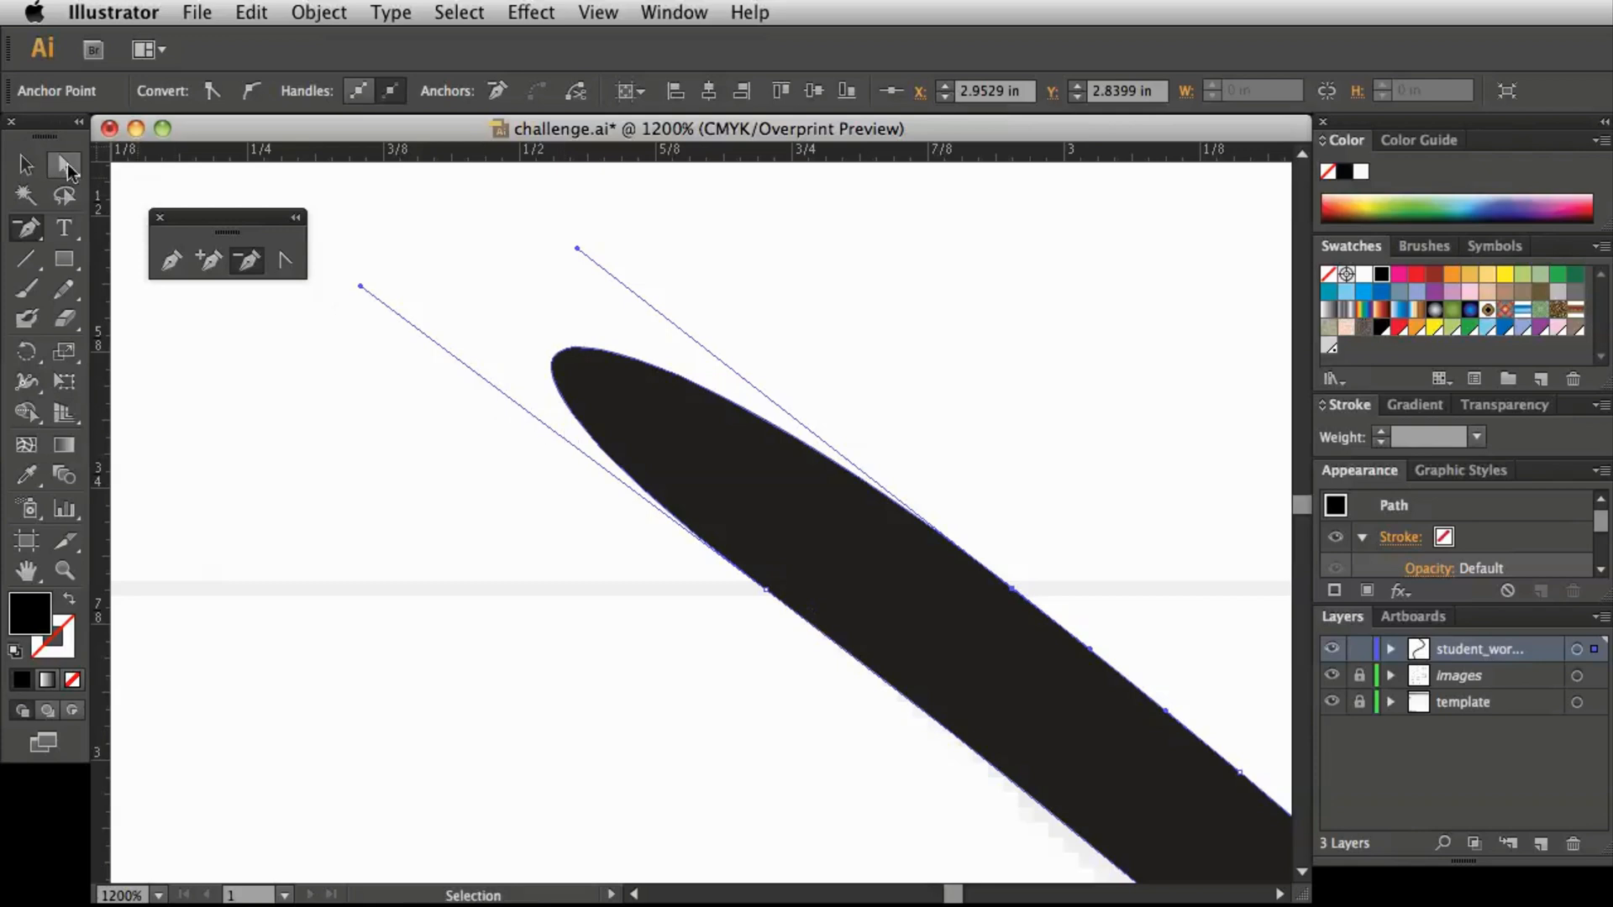
left_click(67, 170)
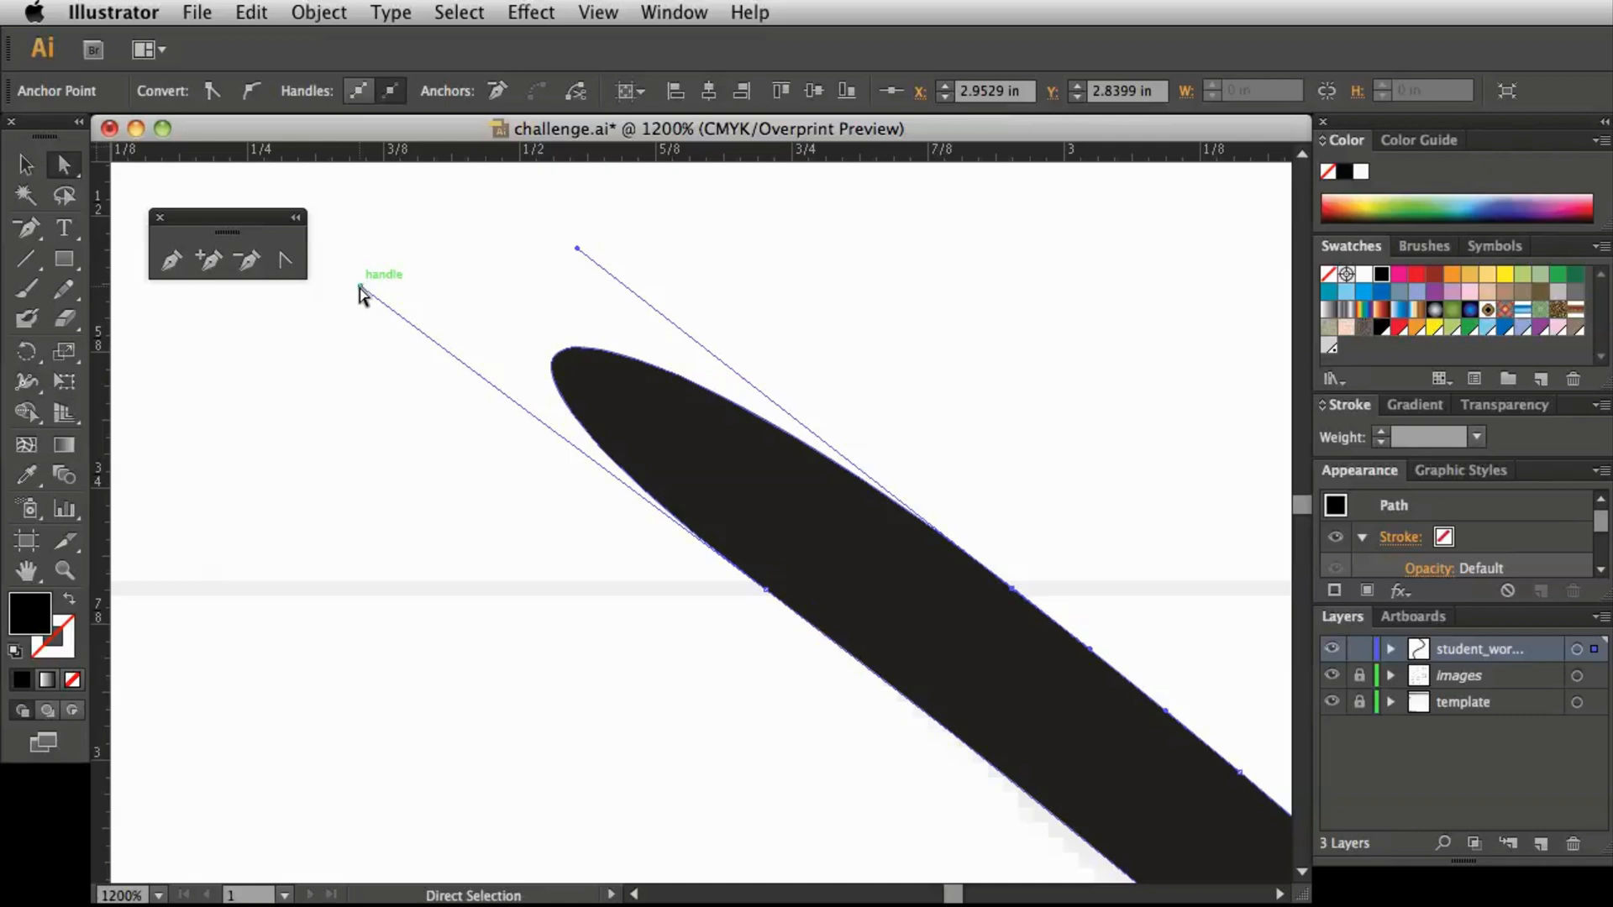
left_click_drag(359, 289, 739, 362)
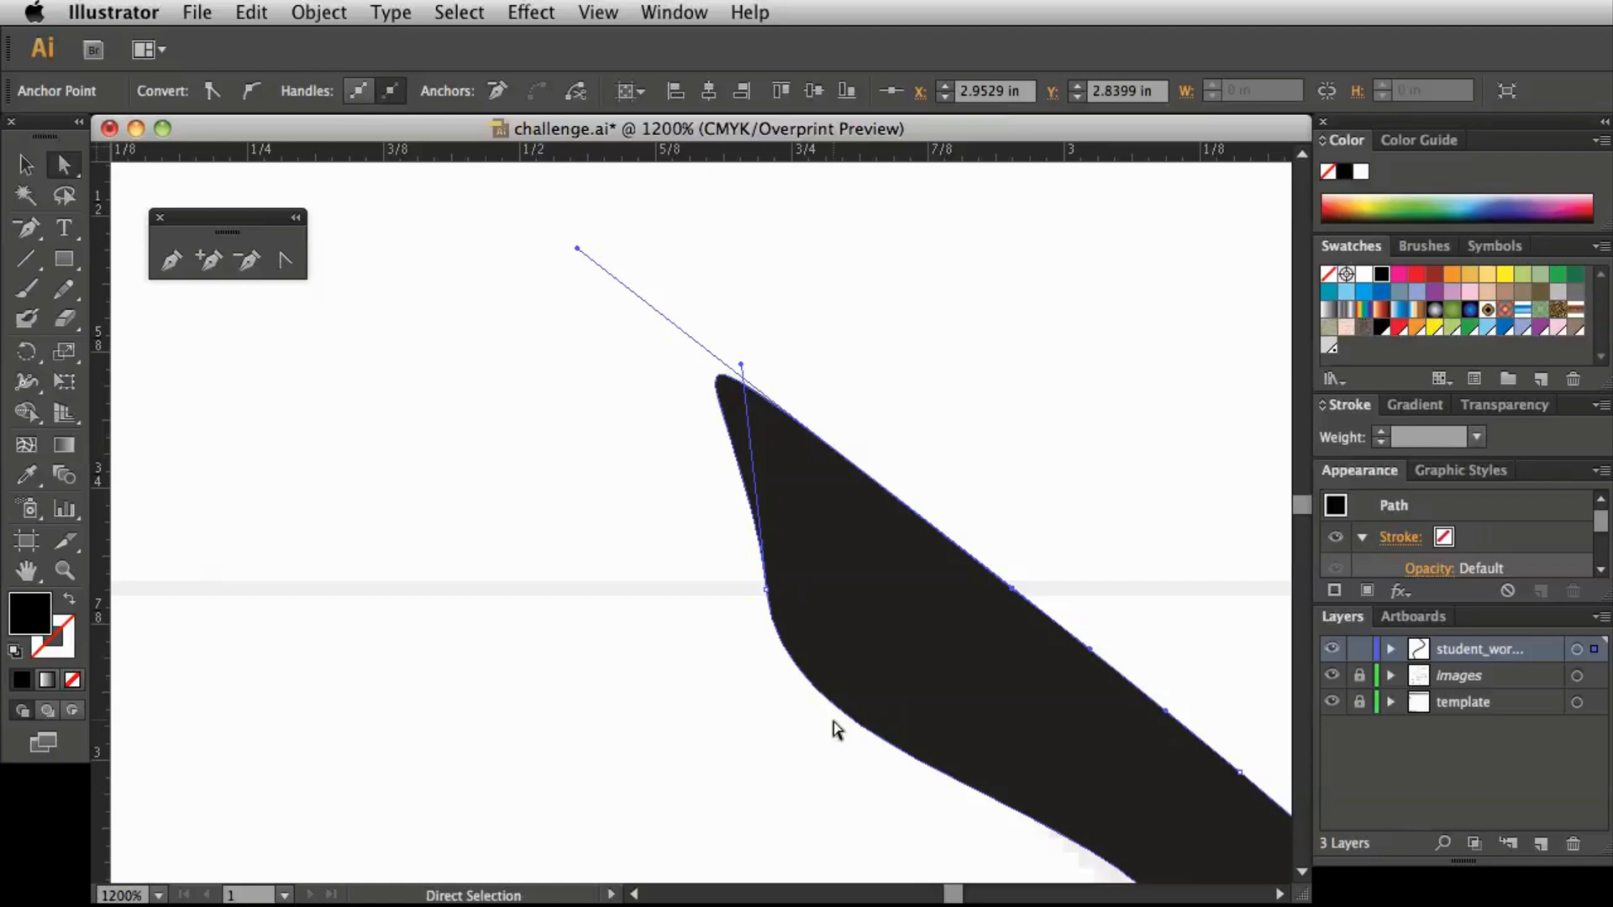
left_click(251, 11)
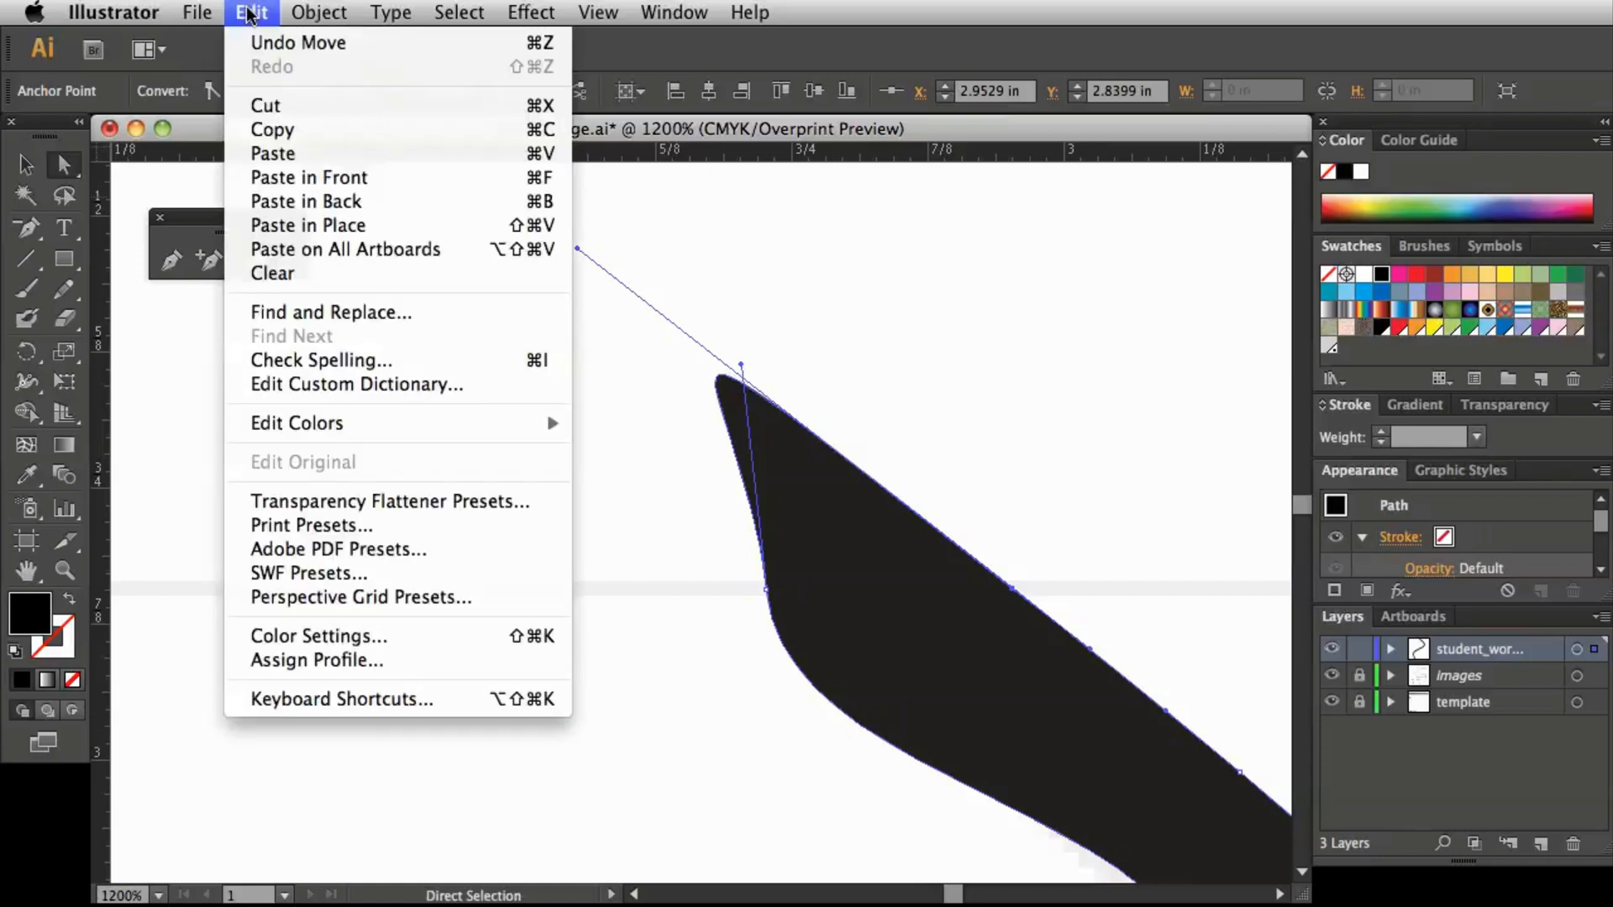
left_click(269, 52)
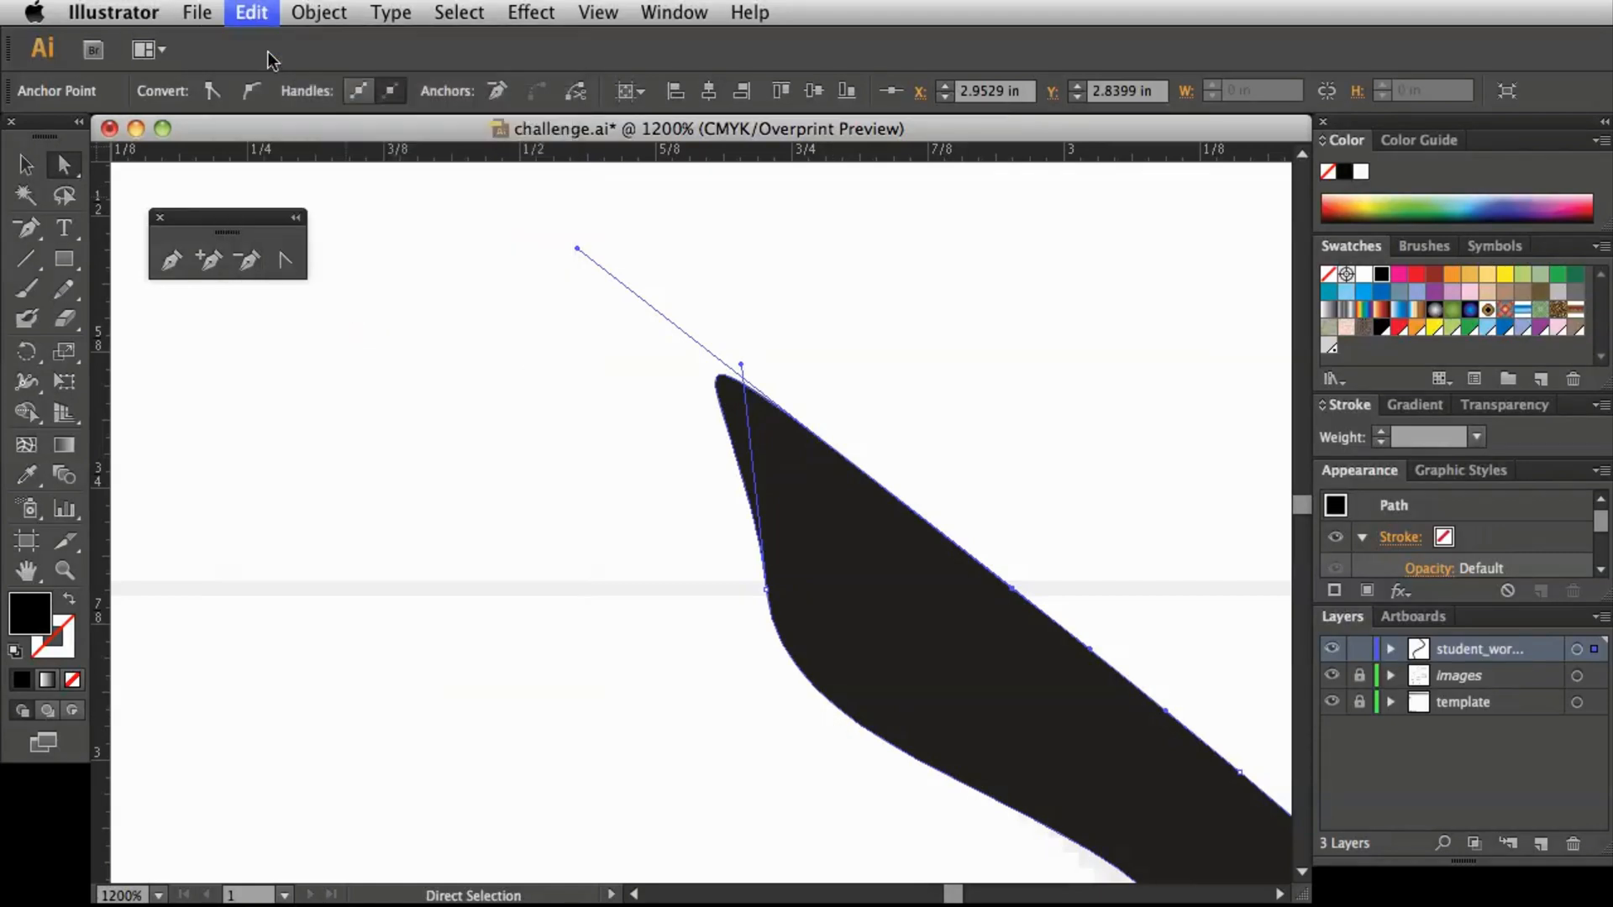
Pull the handles of both border anchors inward with the Convert Anchor Point tool to flatten the road's end along the border
left_click(283, 263)
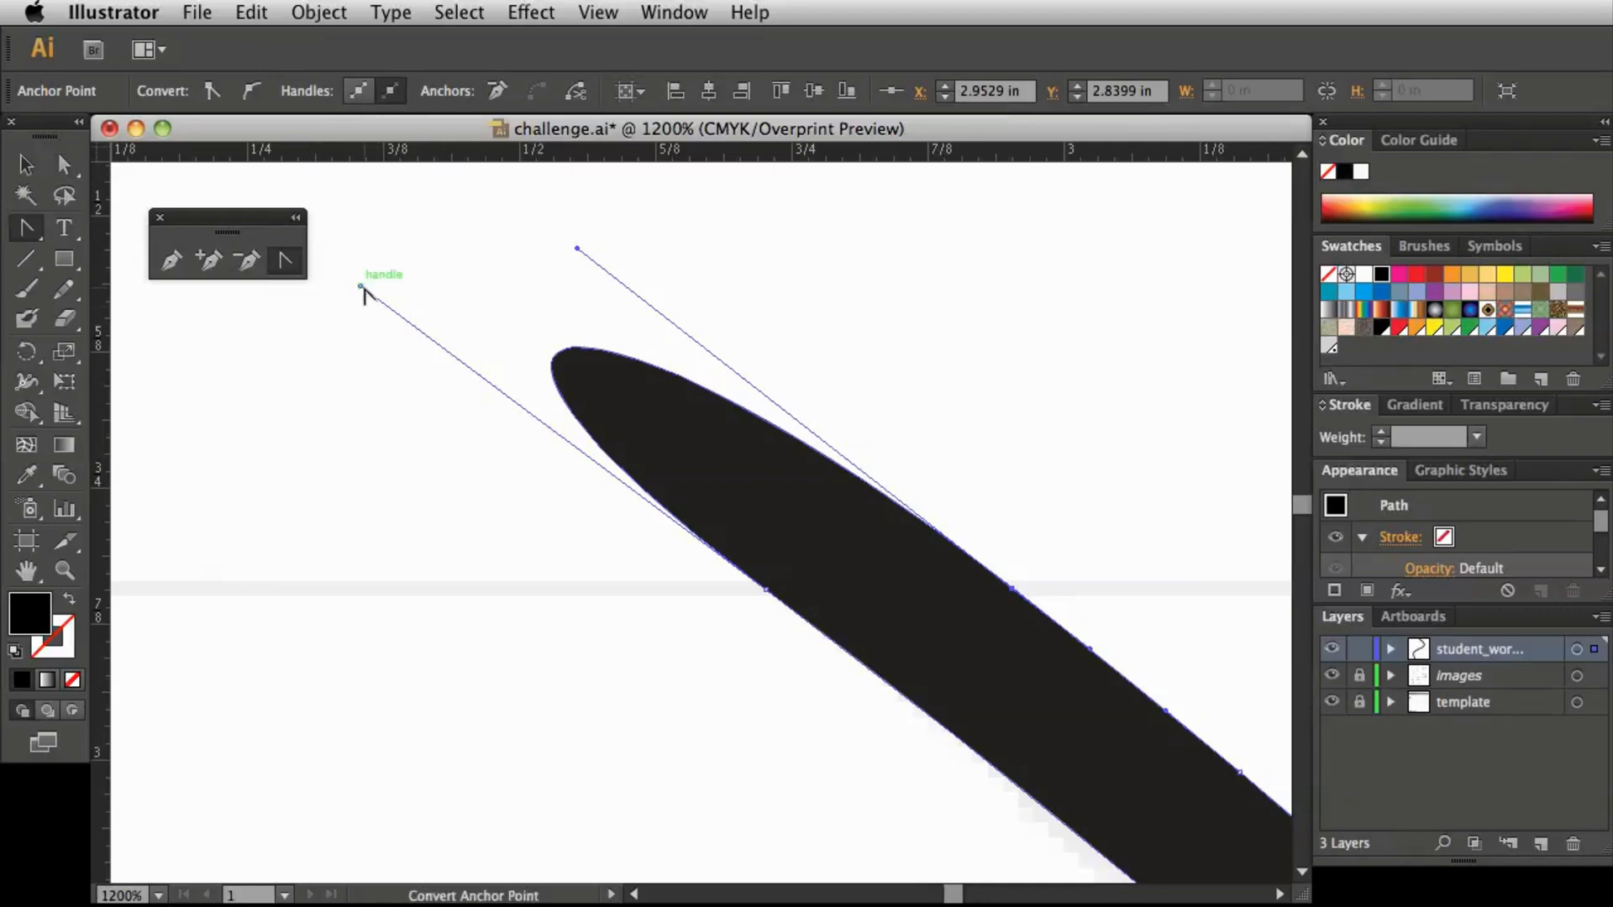
left_click_drag(359, 294, 833, 569)
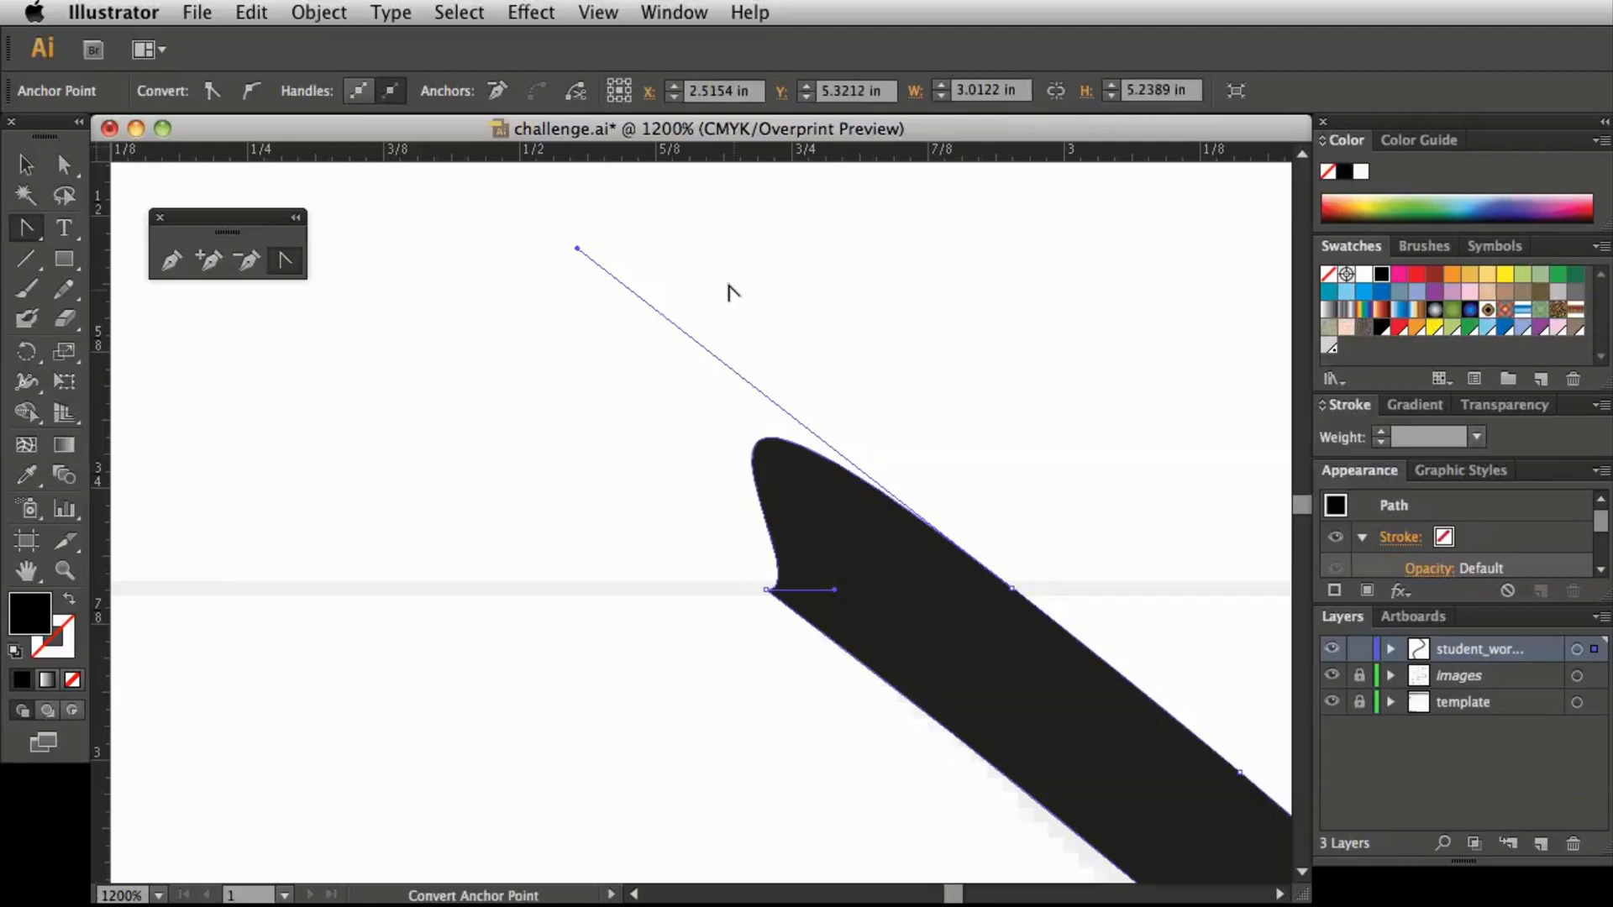
left_click(577, 250)
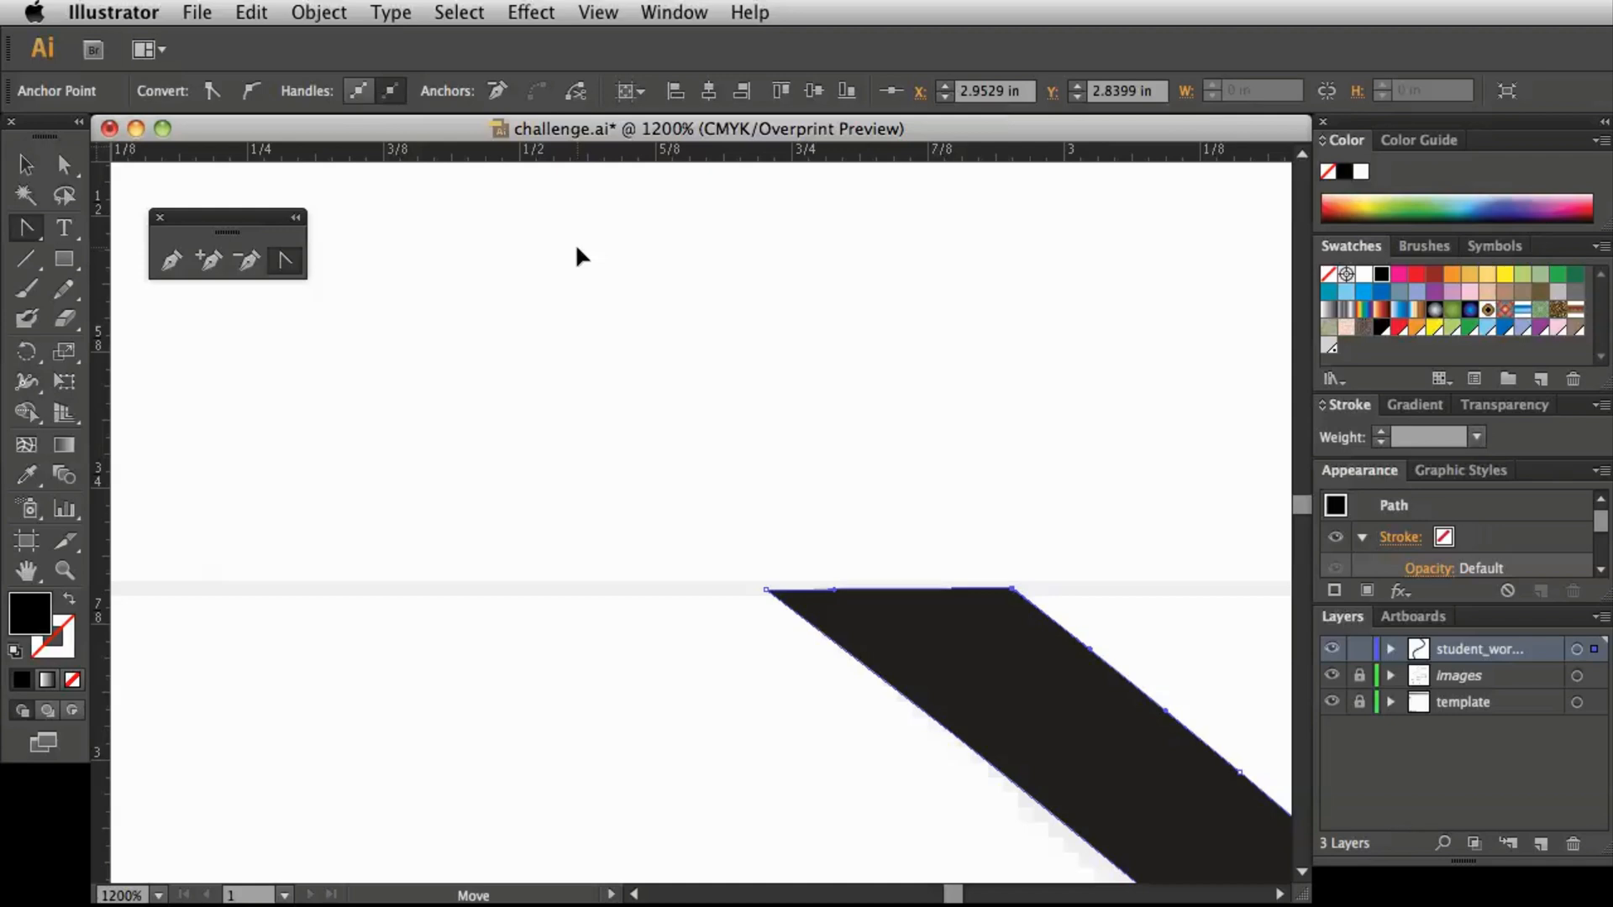
Retract the left border anchor's remaining handle into its anchor point and deselect the road
key("super+space")
left_click(854, 607)
left_click(789, 617)
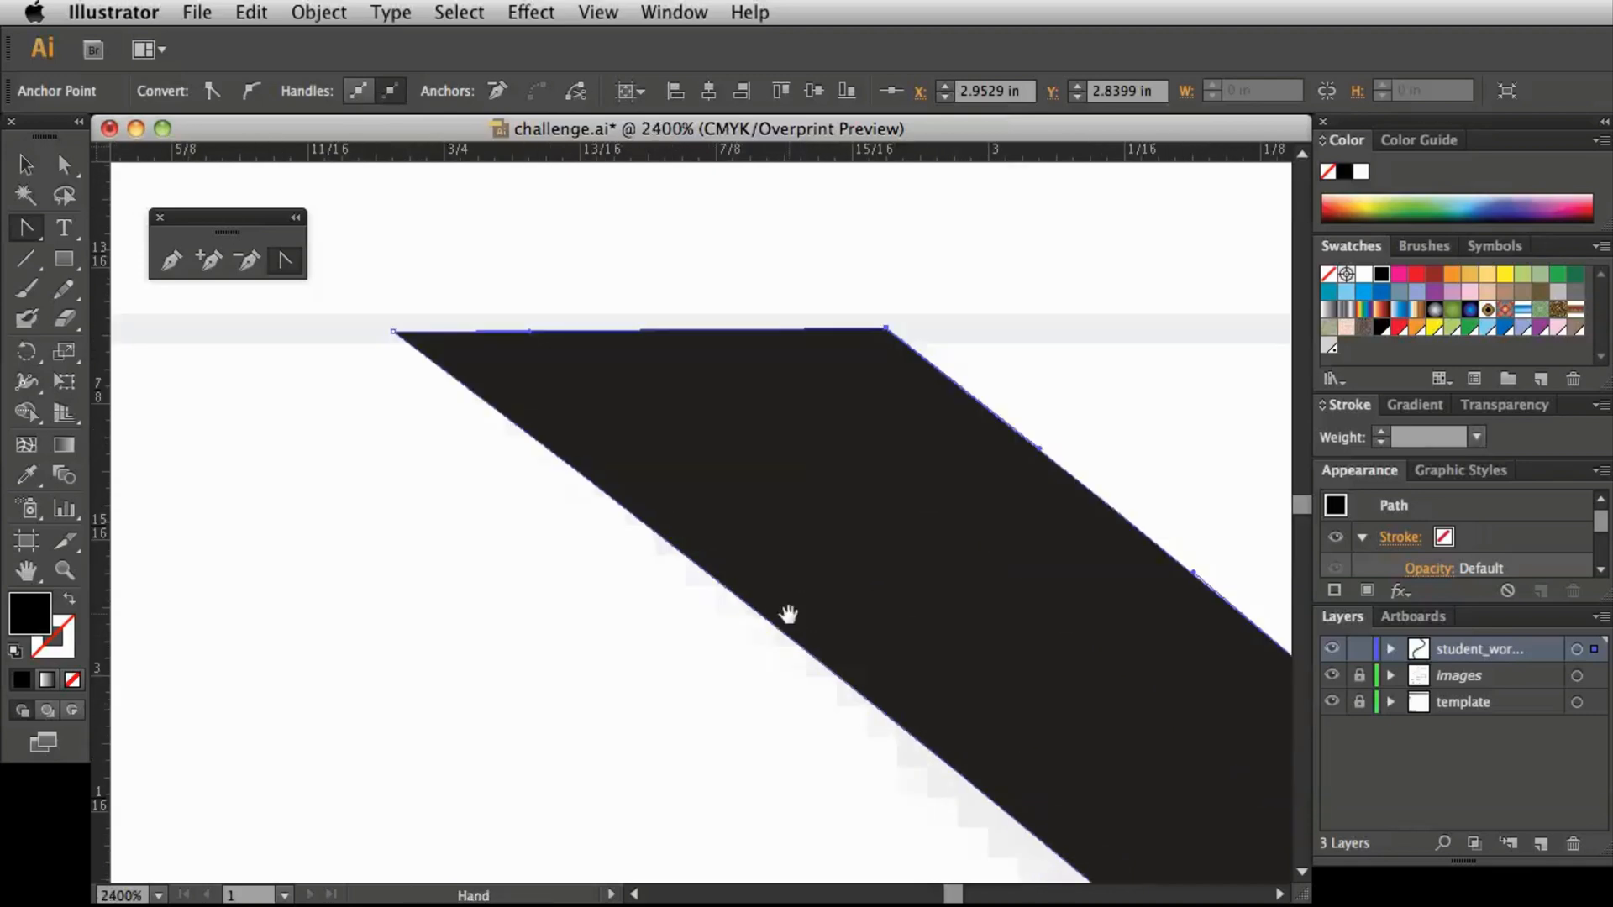
left_click_drag(767, 573, 770, 630)
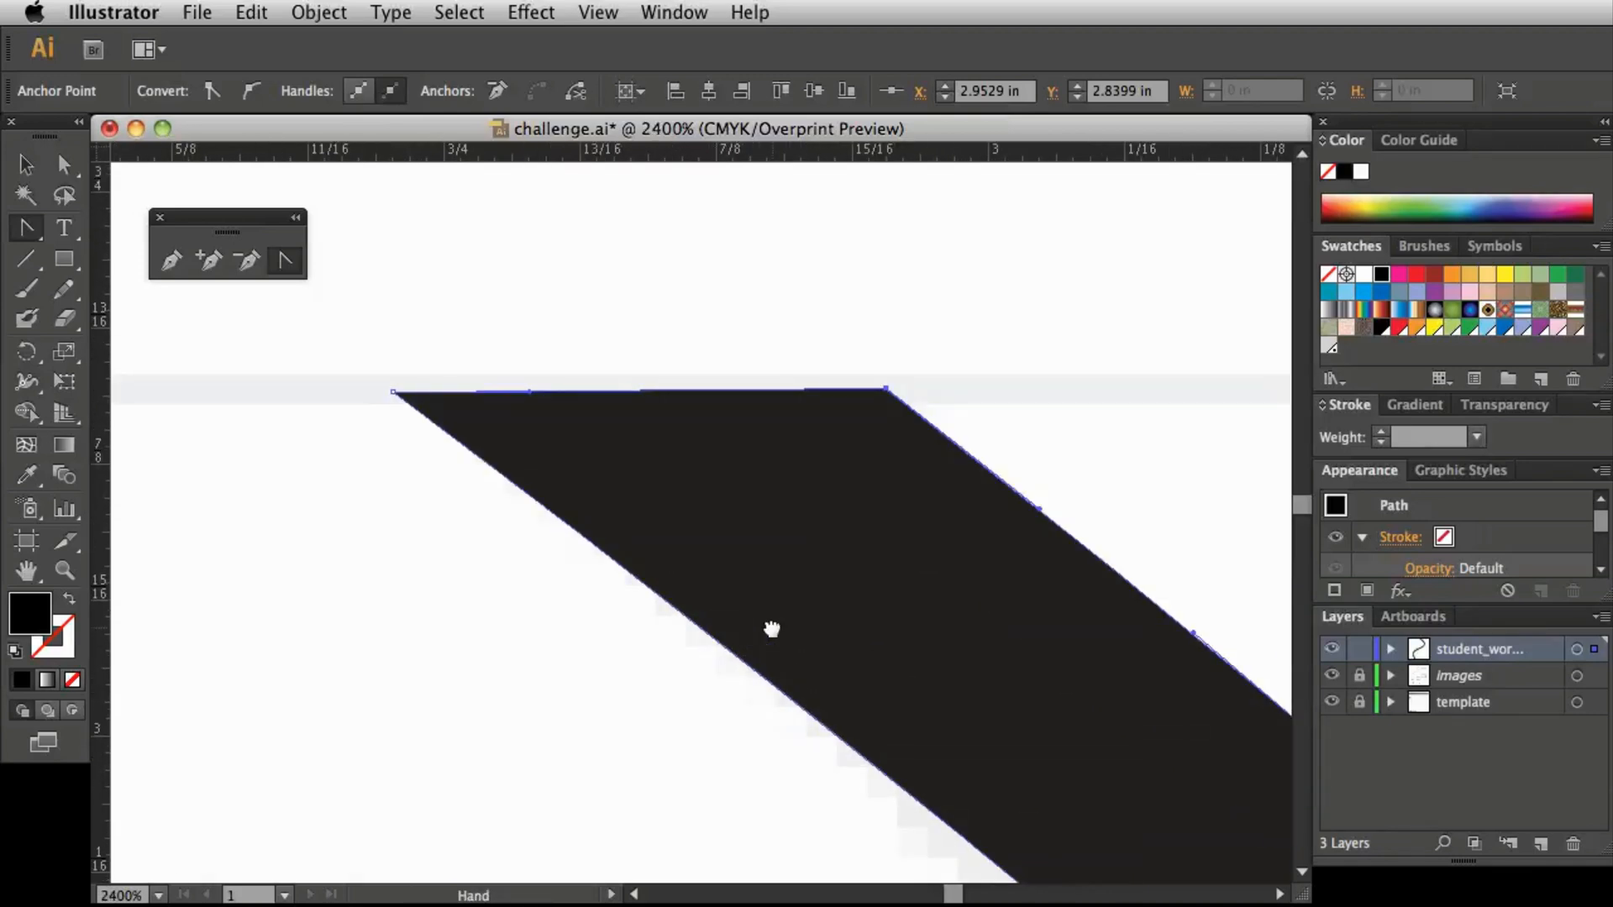
left_click(530, 393)
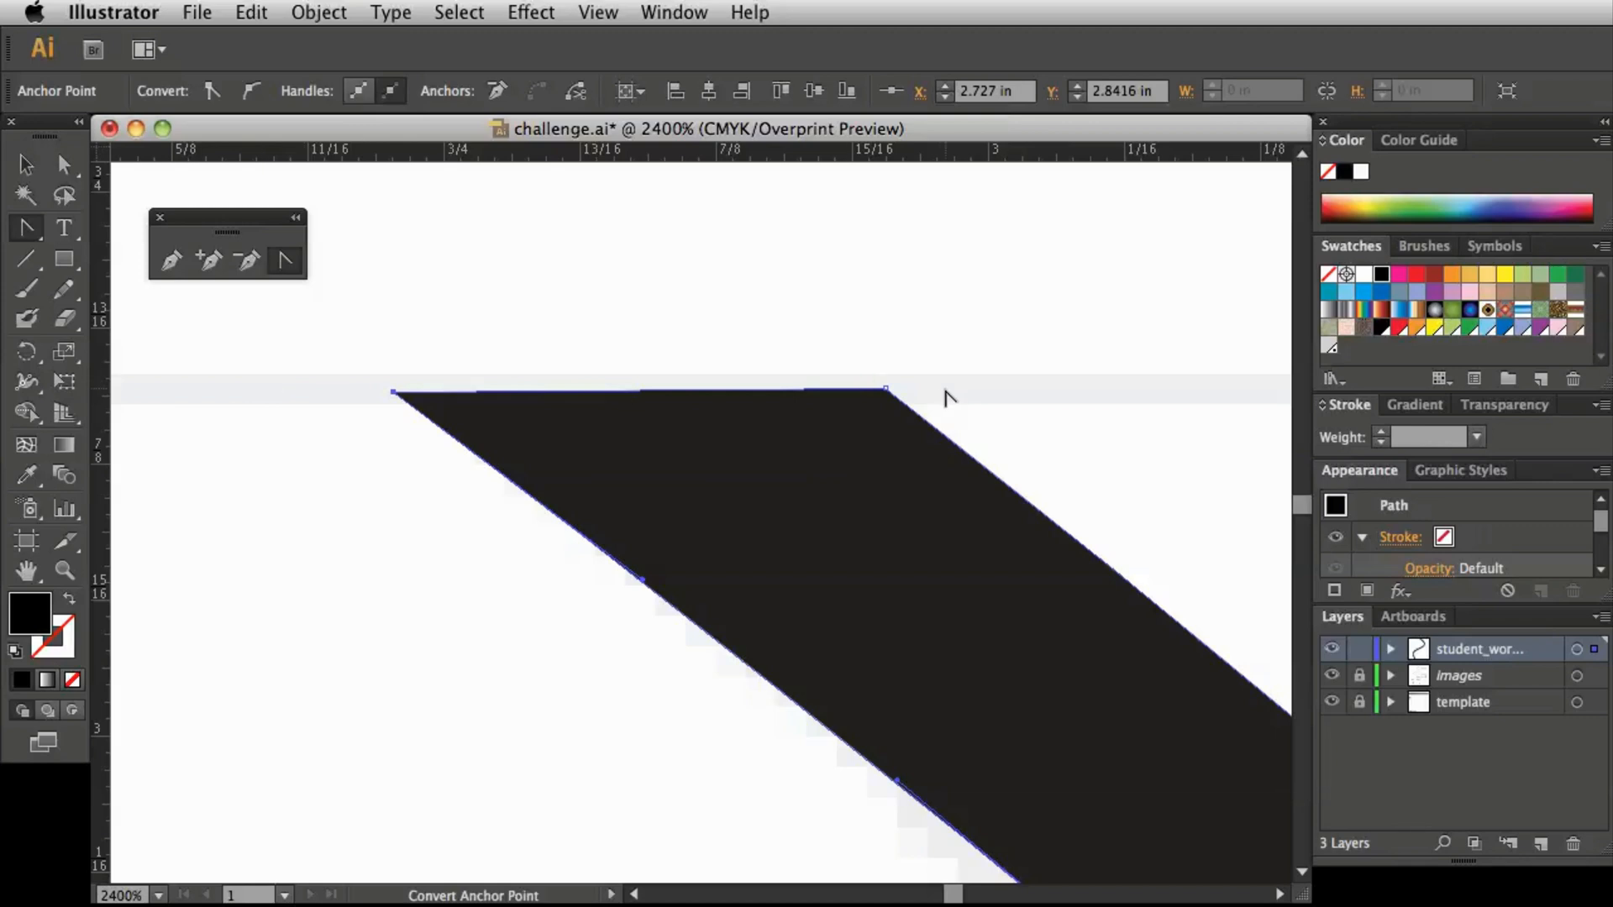
left_click(26, 164)
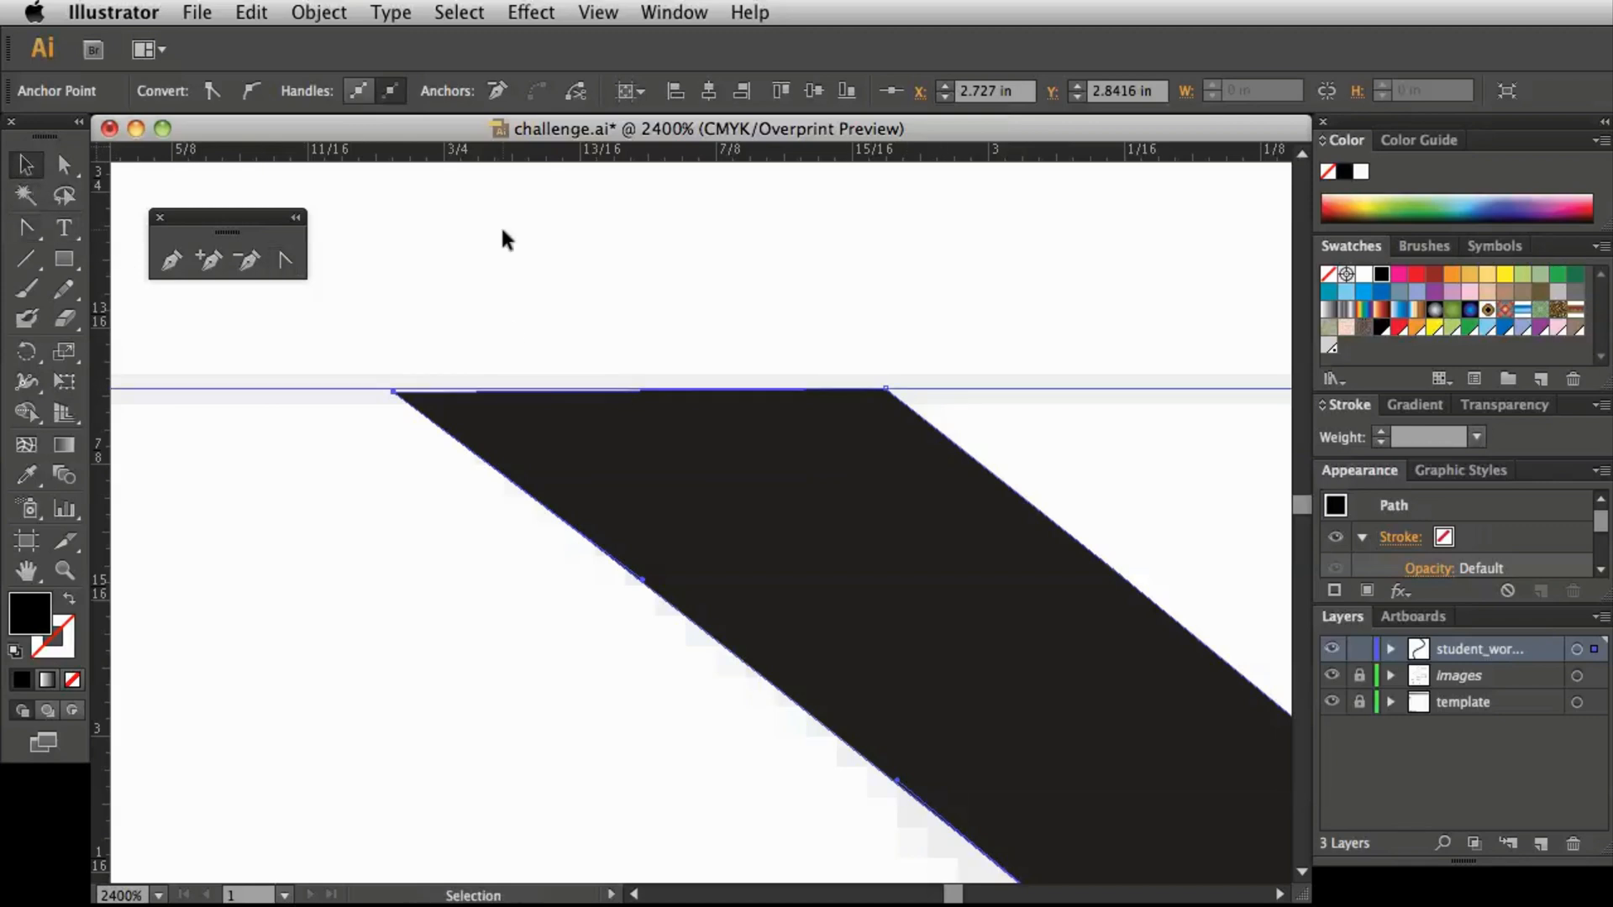
left_click(502, 230)
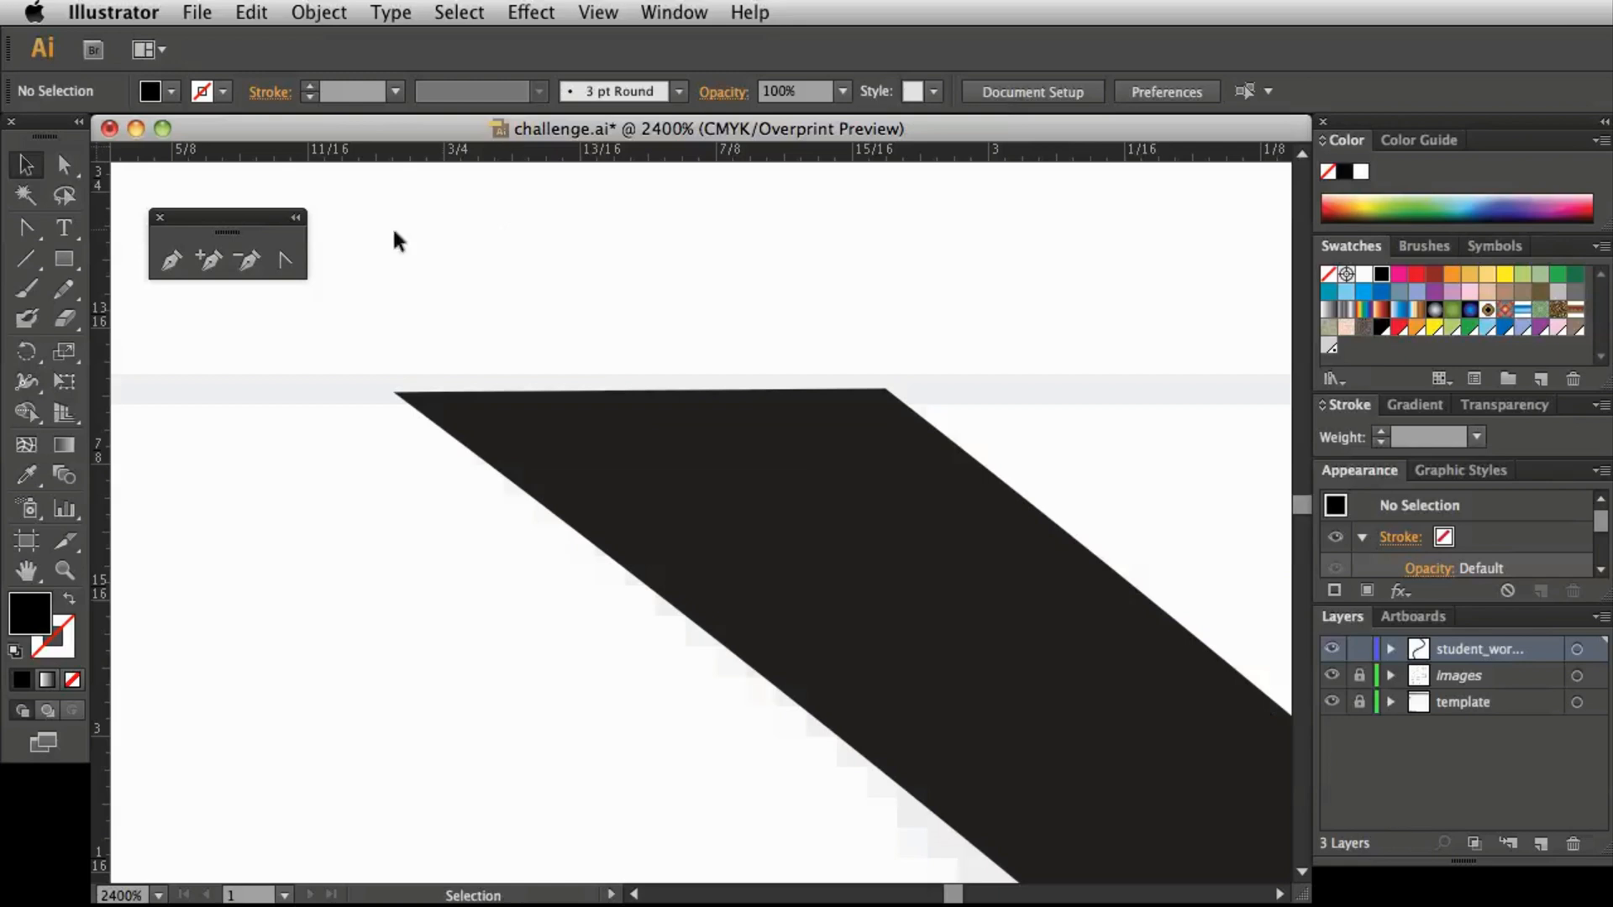
Select both the left and right border anchor points at the road's top end with Direct Selection
left_click(63, 166)
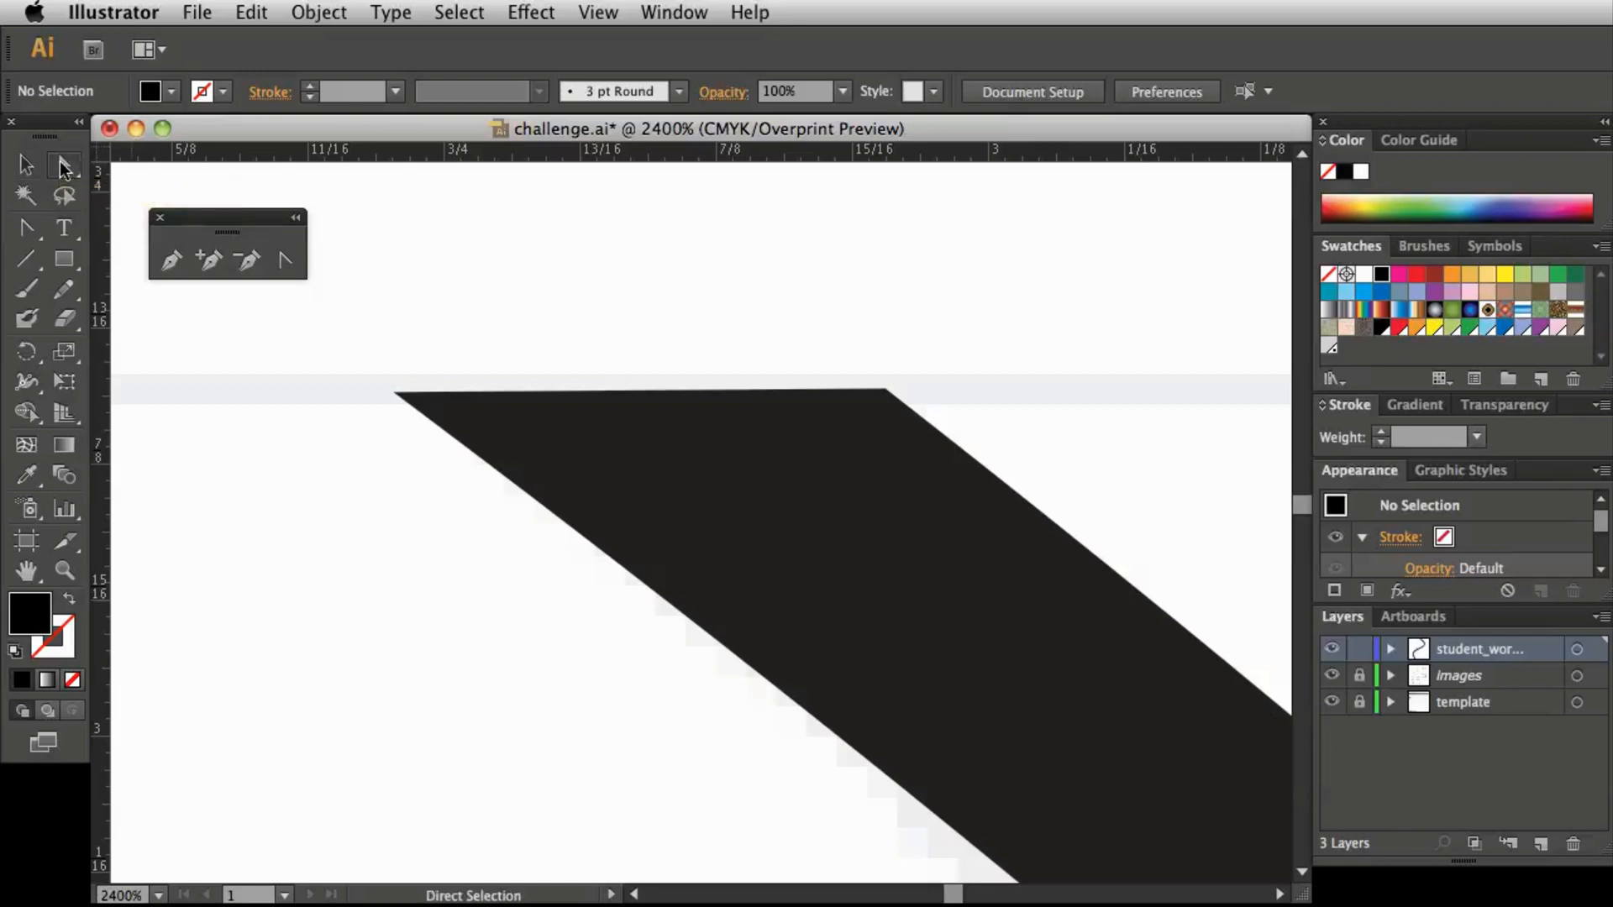
left_click(394, 393)
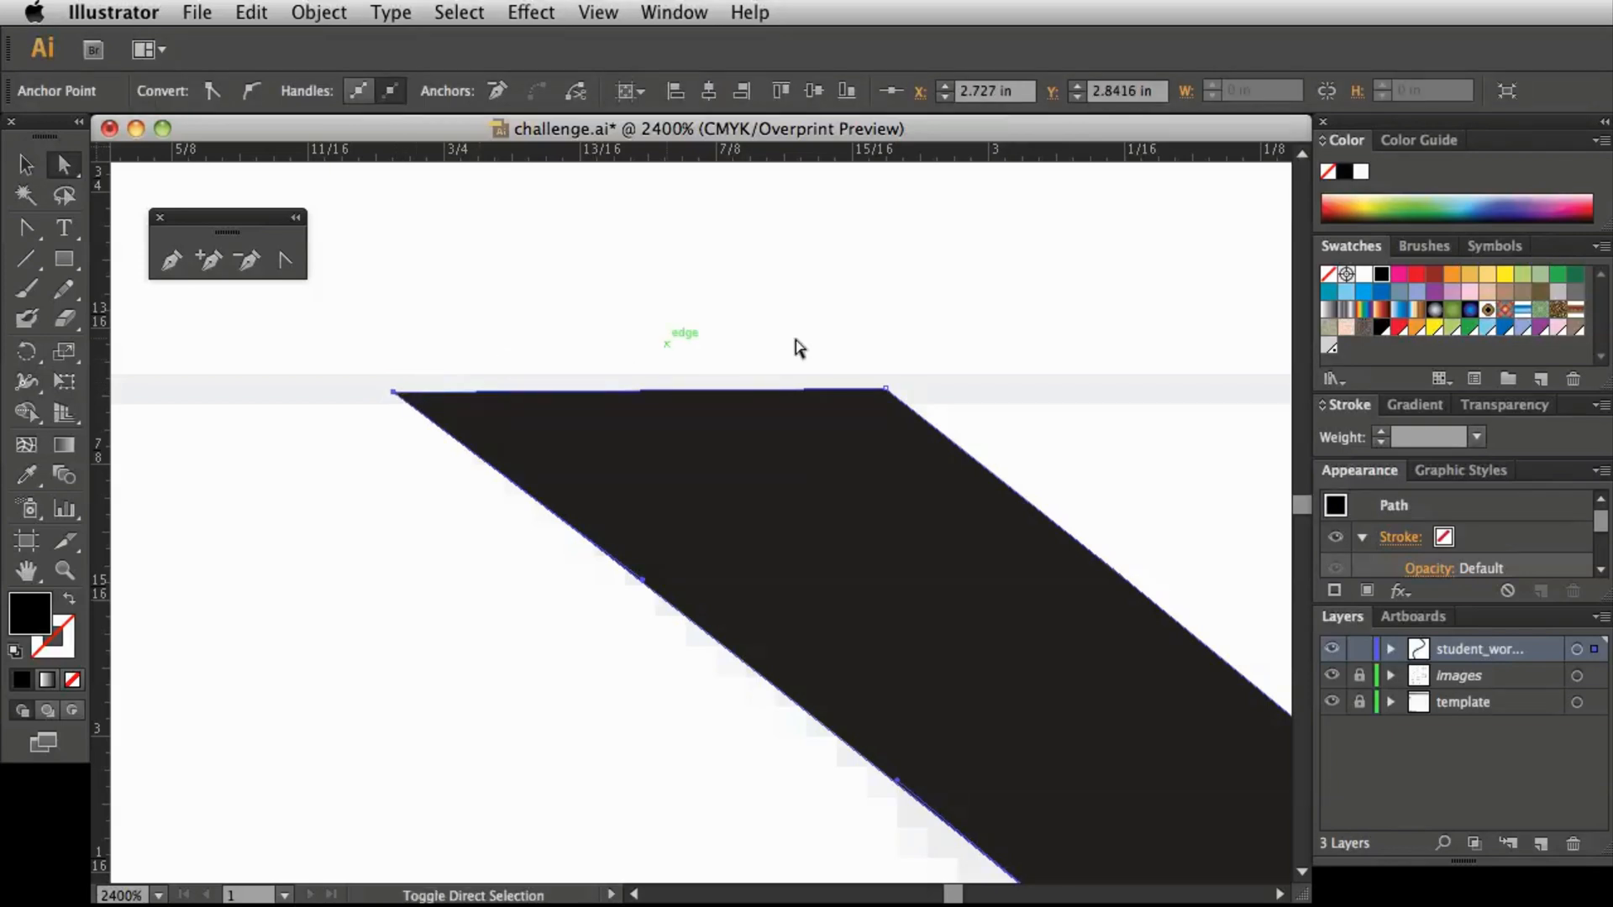
left_click(886, 391)
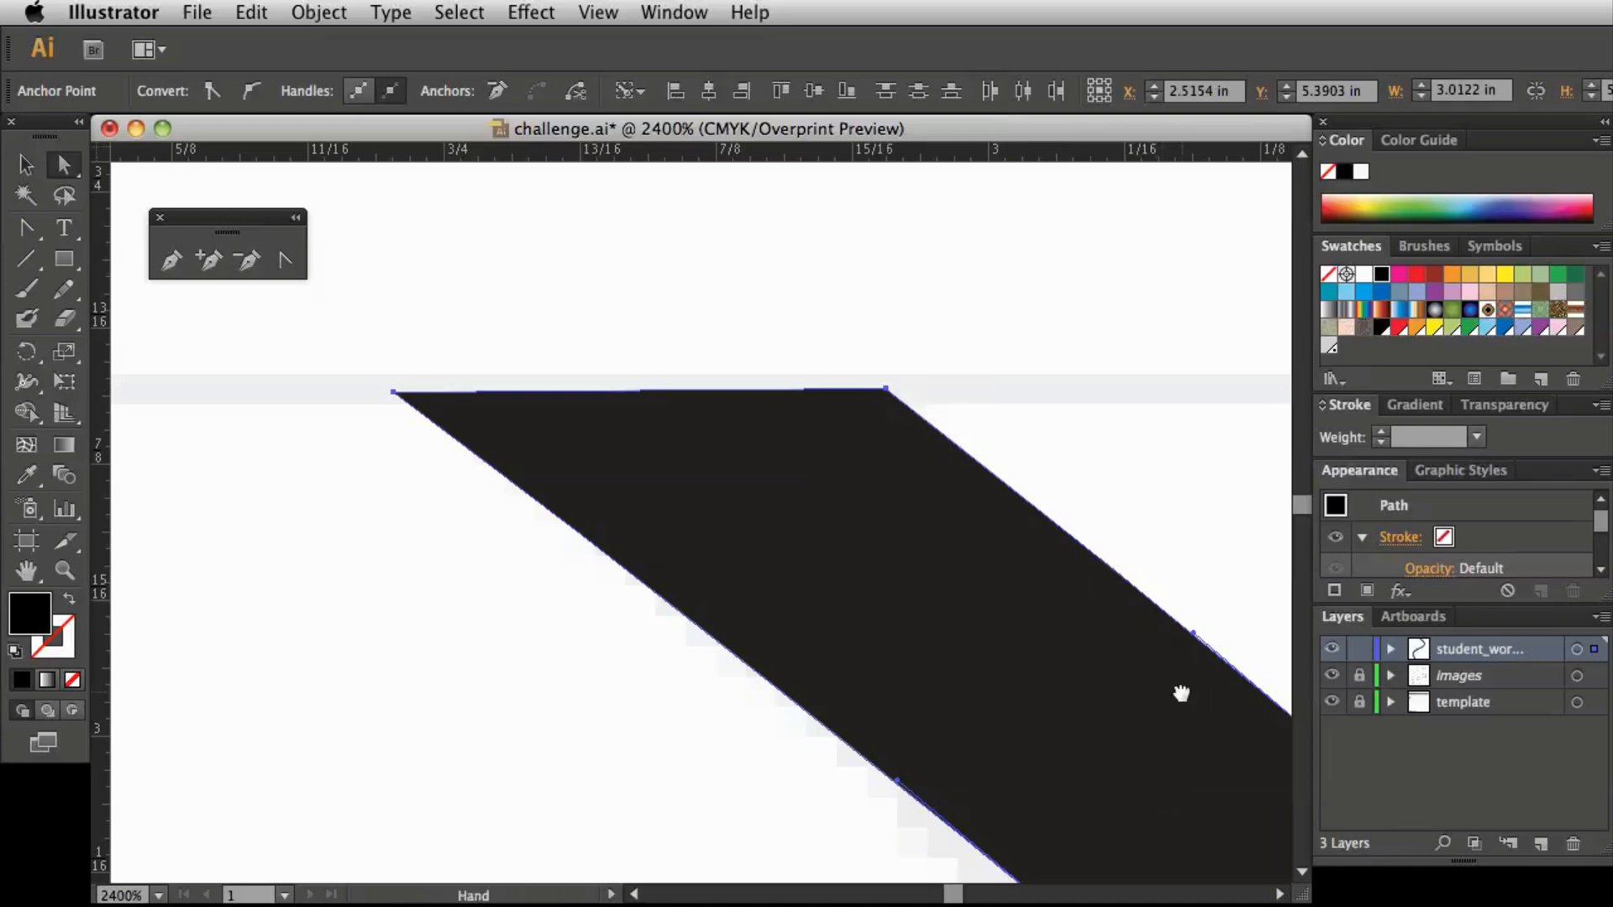
left_click_drag(1181, 688, 739, 375)
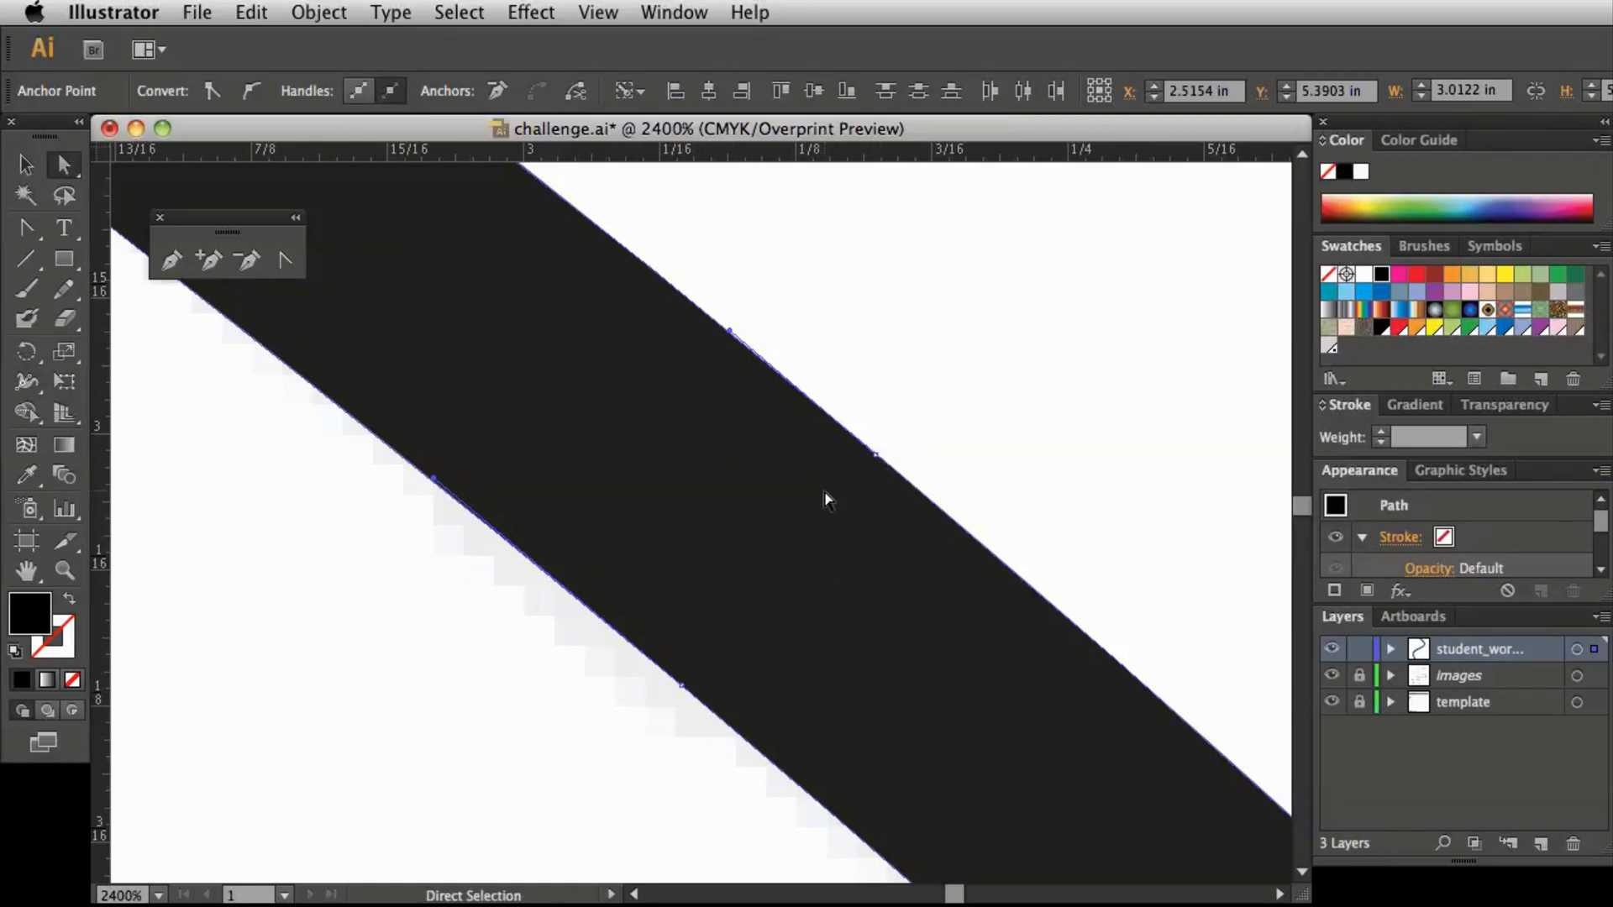
key("space")
left_click_drag(612, 317, 921, 552)
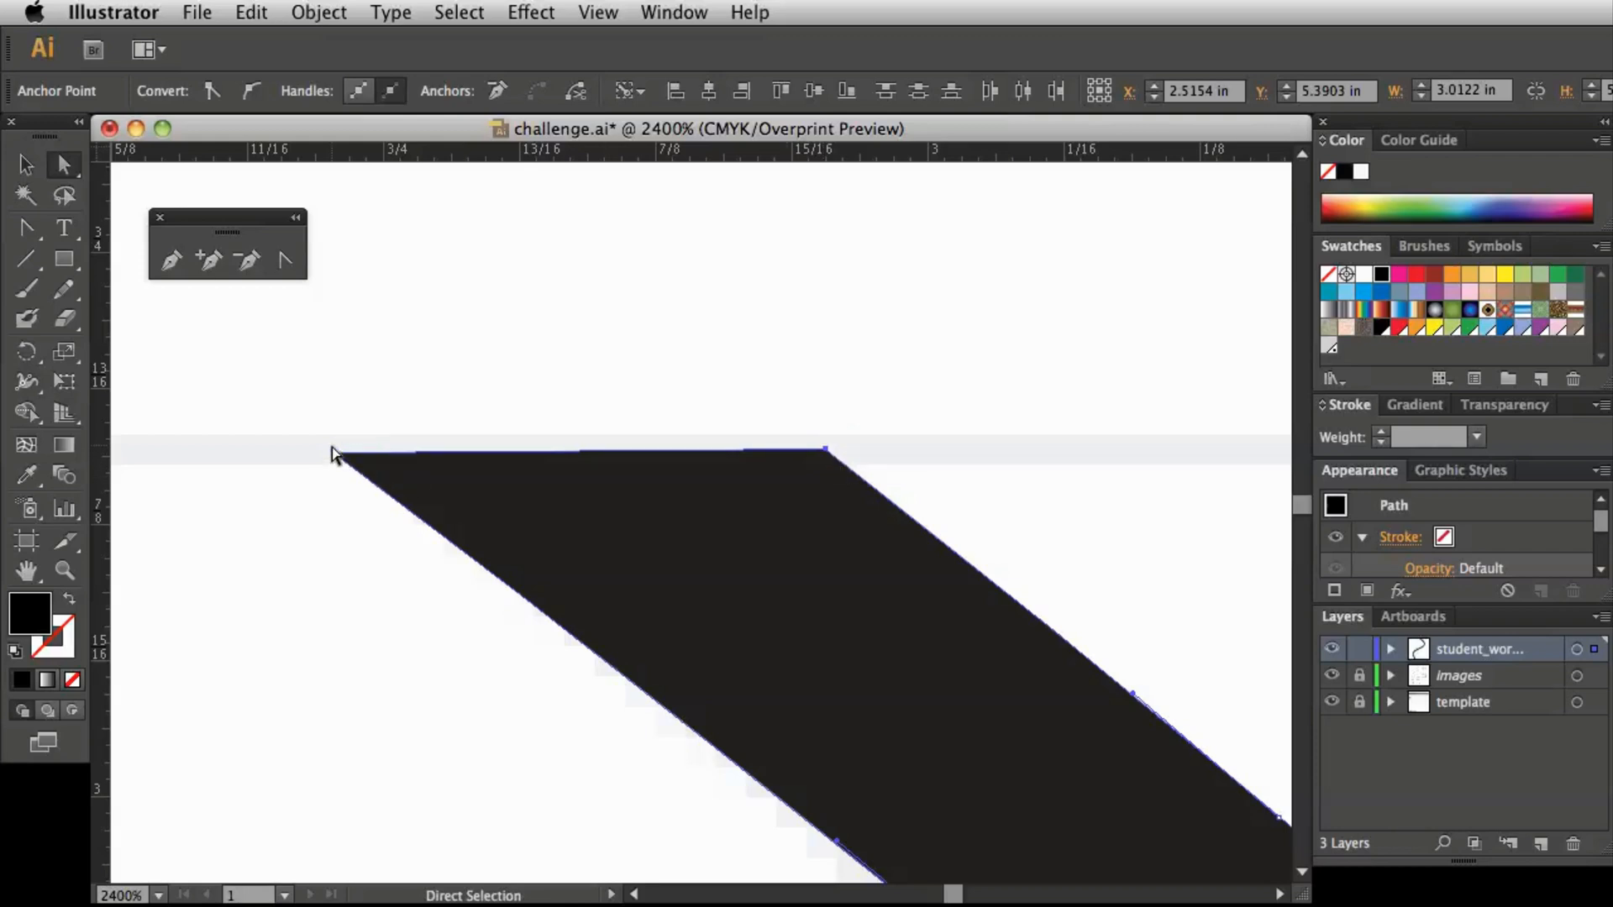
Display the Align panel with its full options and align the two selected border anchor points by their vertical centers
left_click(653, 13)
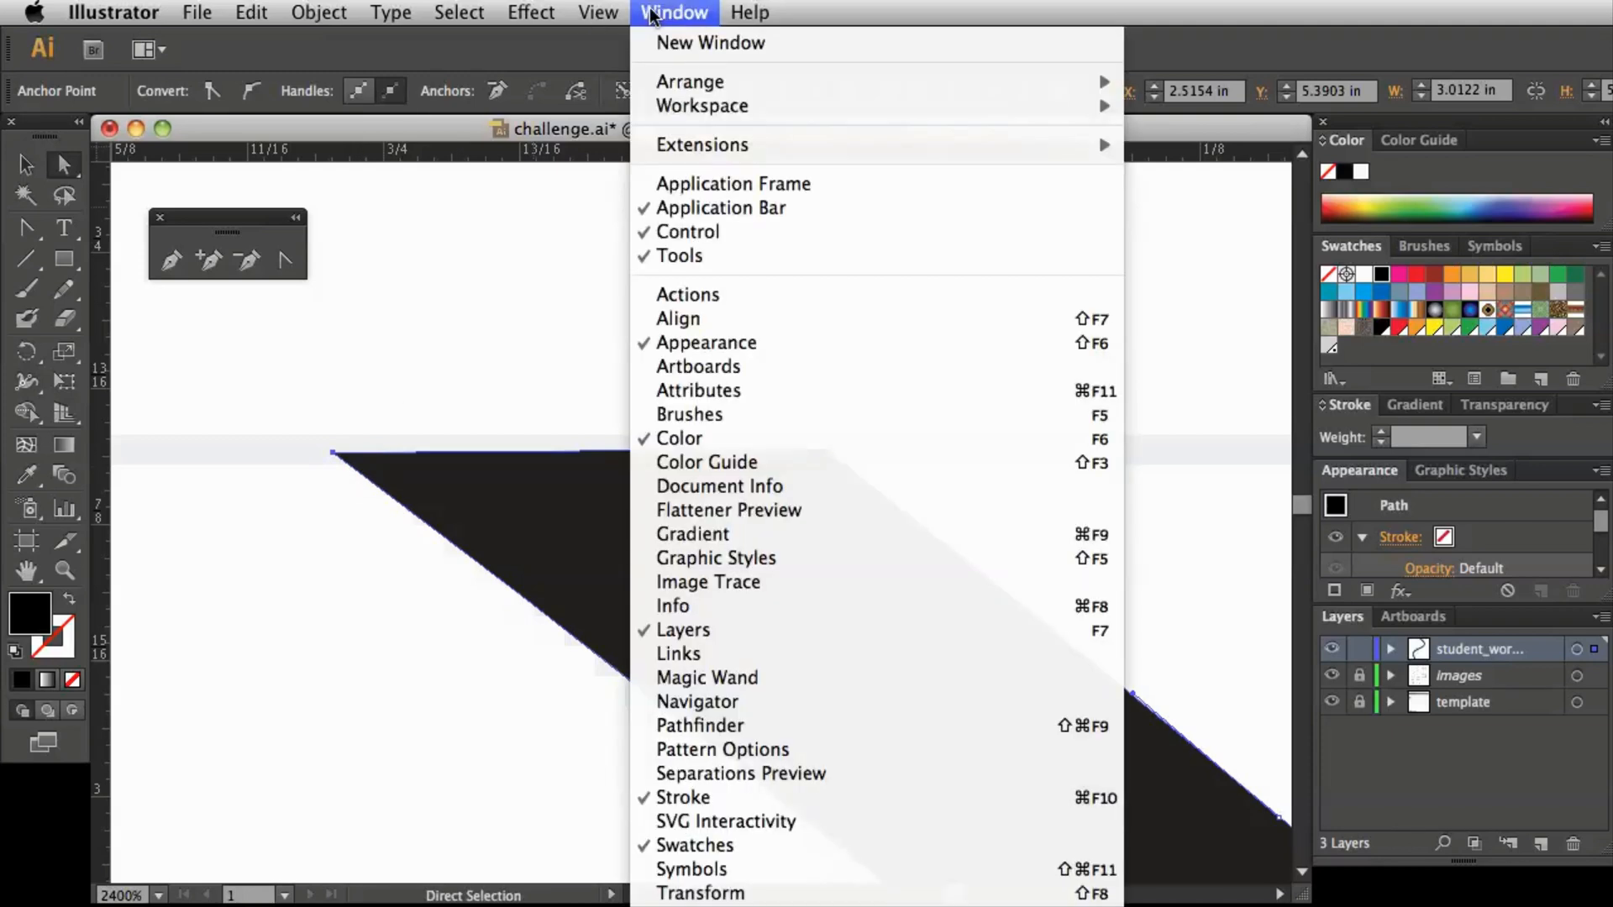
left_click(698, 319)
left_click_drag(971, 203, 979, 197)
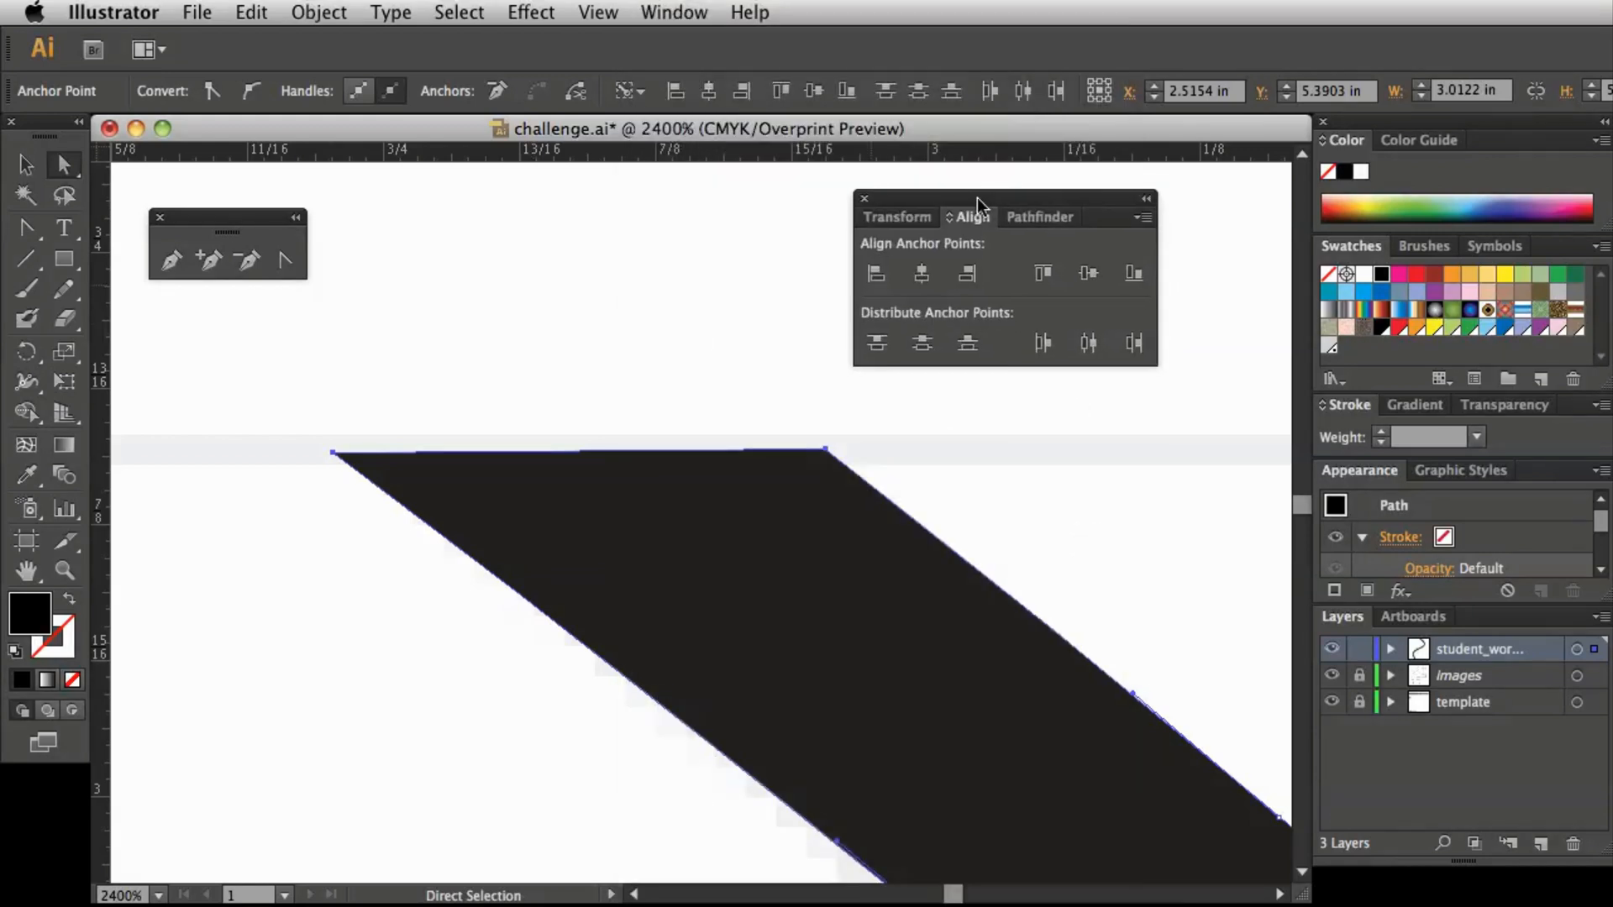
left_click(1147, 215)
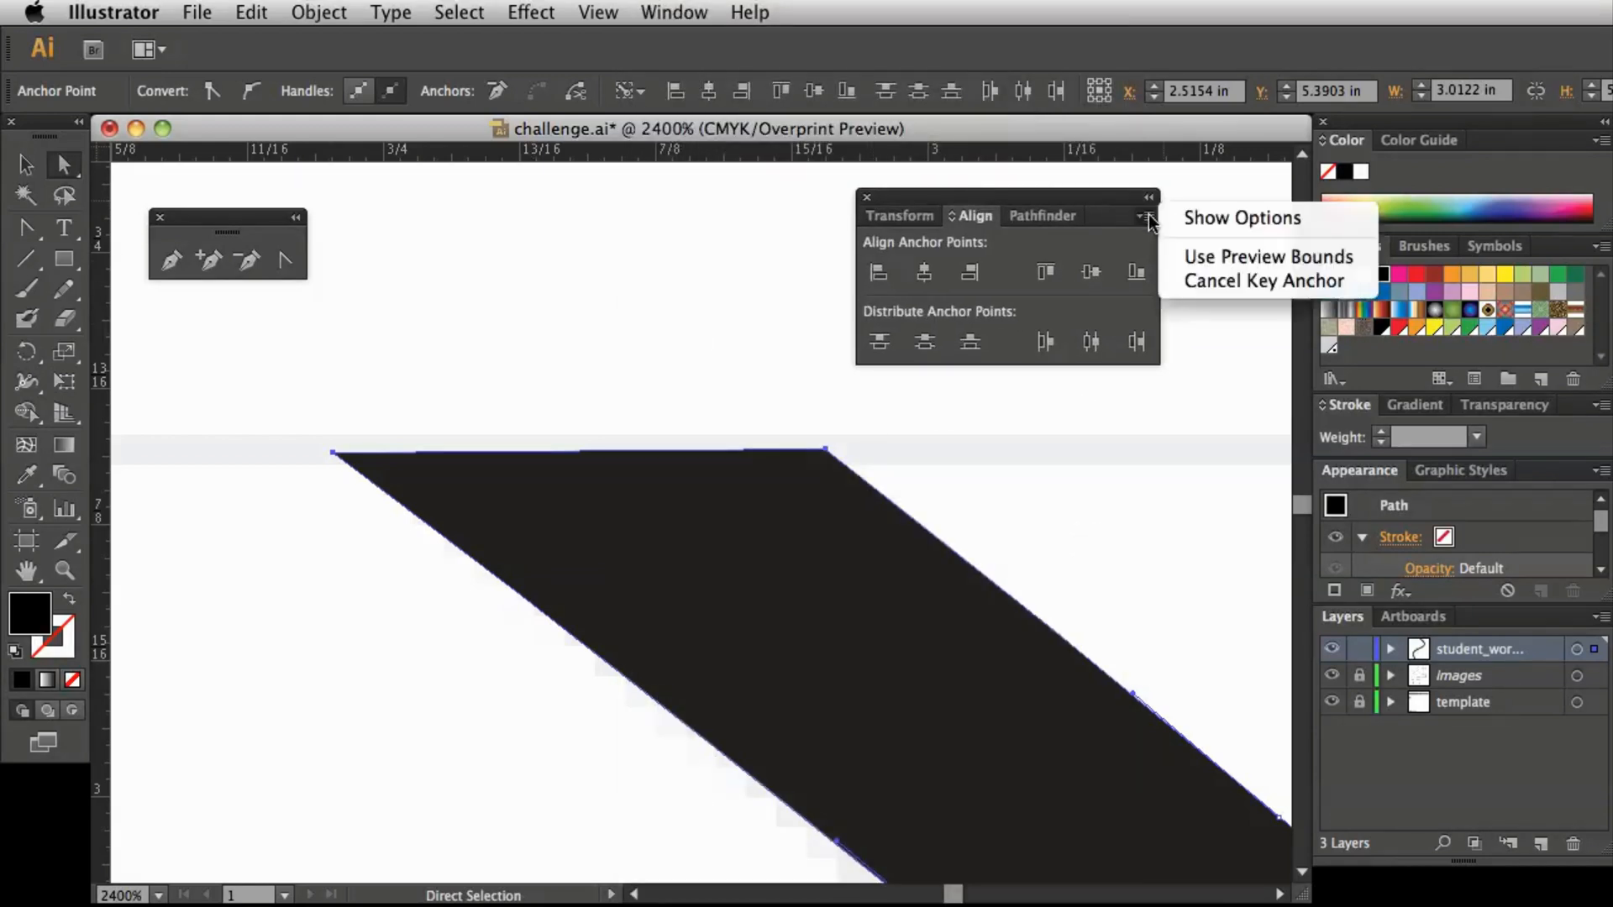
left_click(1218, 217)
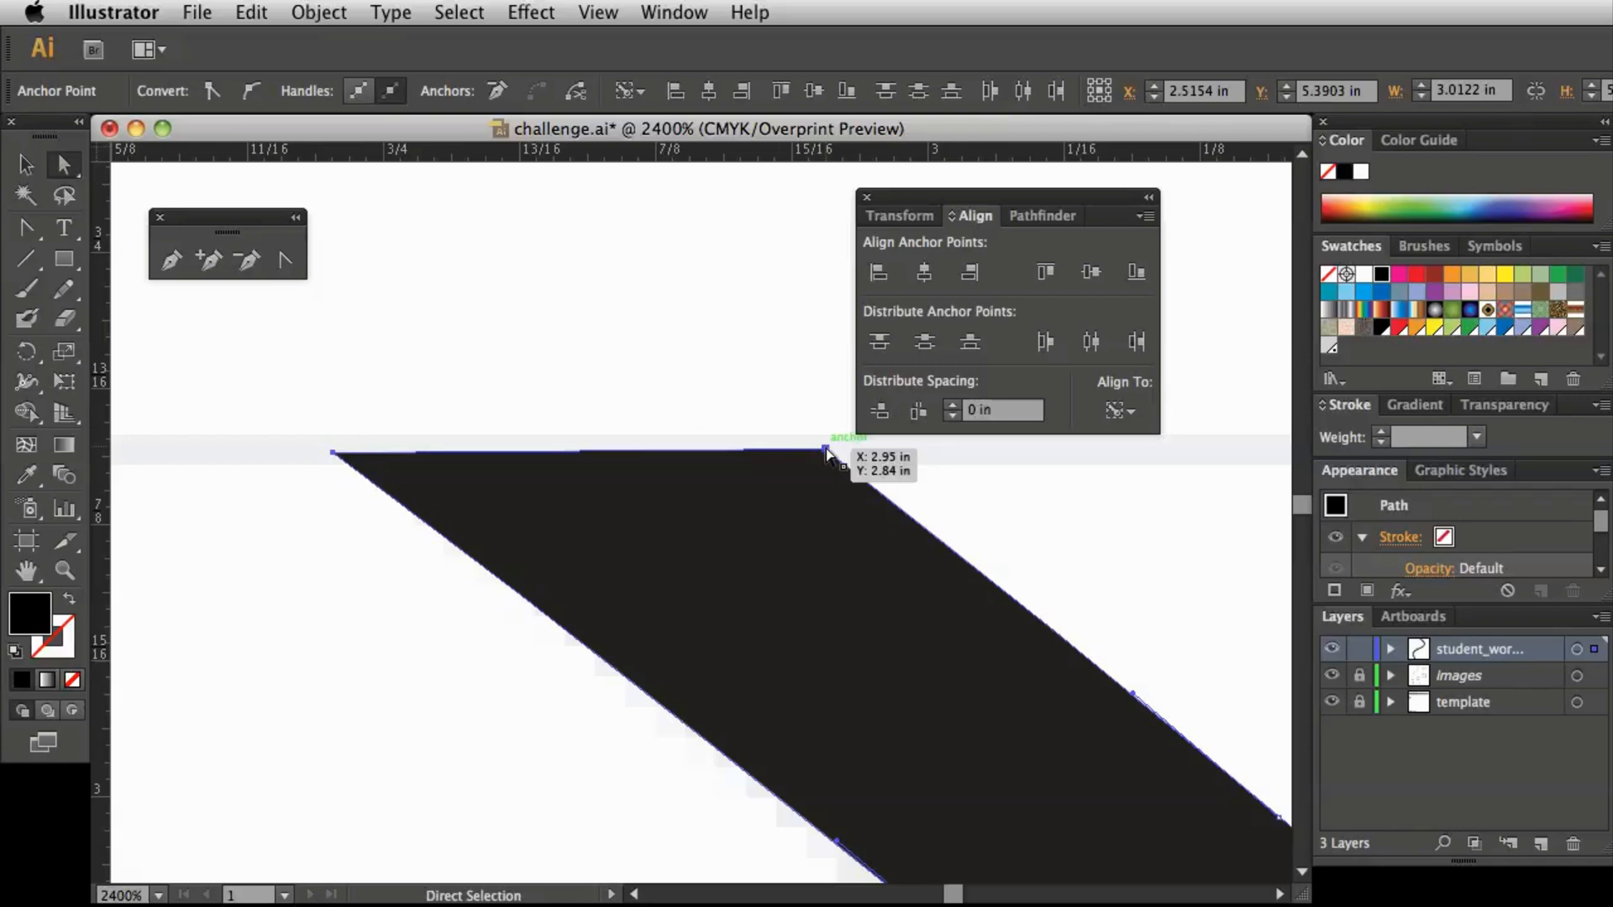
left_click(1091, 272)
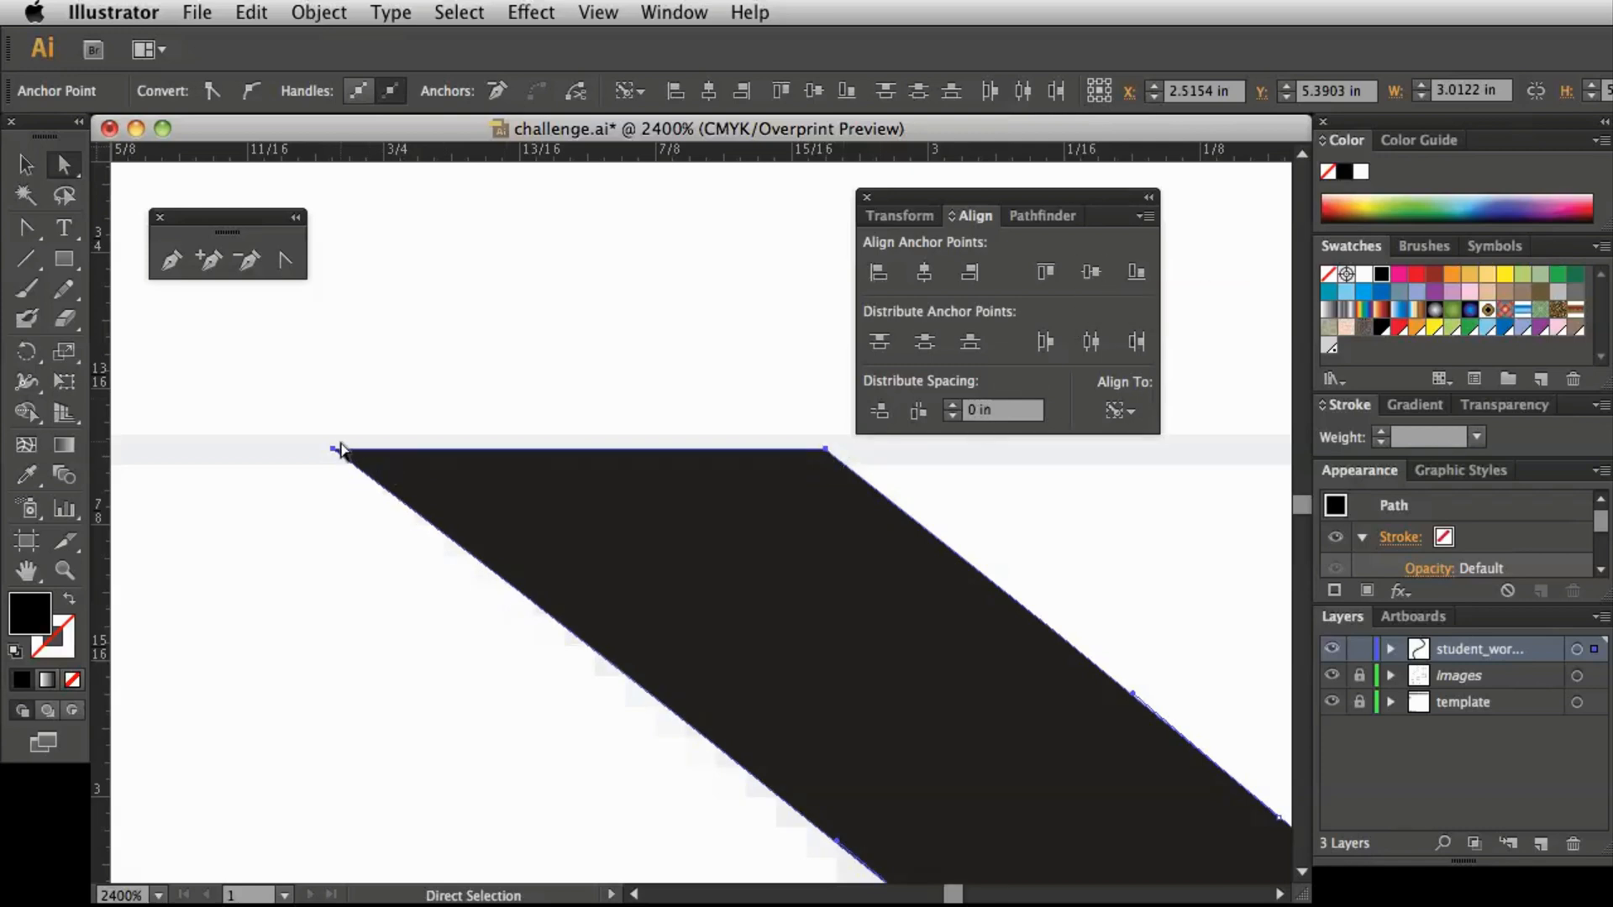